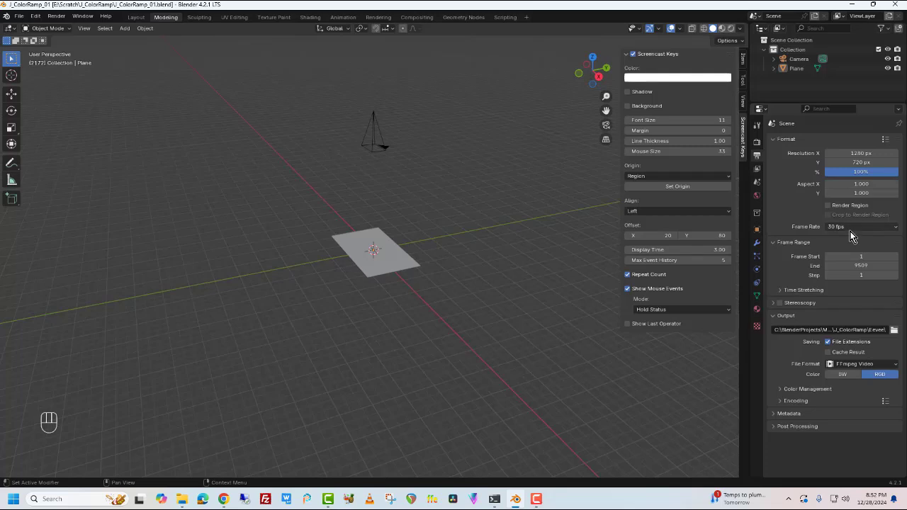
Set the output frame rate to 30 fps and expand the Encoding settings to review the video and audio options.
click(848, 227)
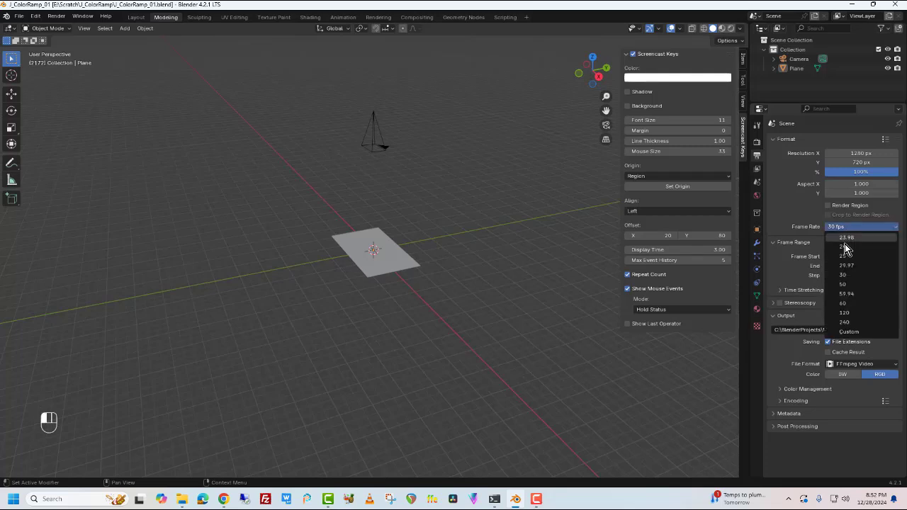
click(843, 276)
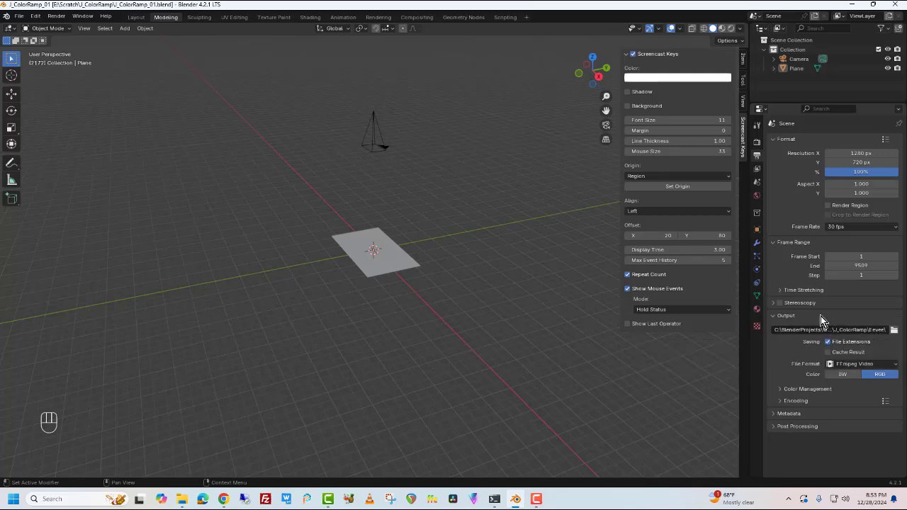
click(795, 345)
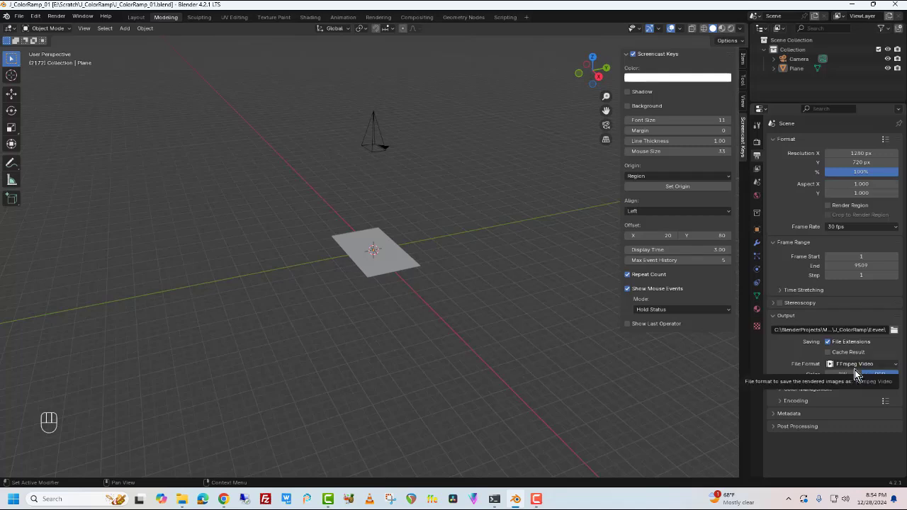
click(782, 401)
scroll(829, 379, down, 2)
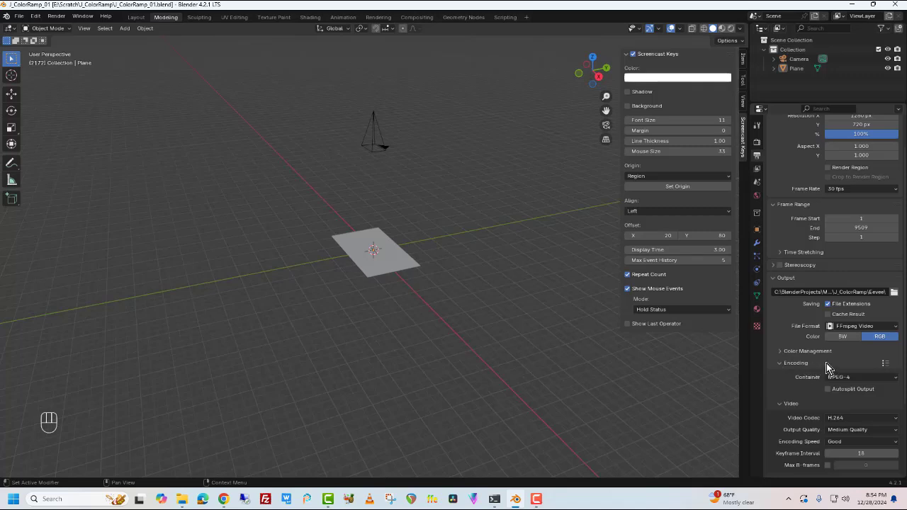
scroll(823, 359, down, 4)
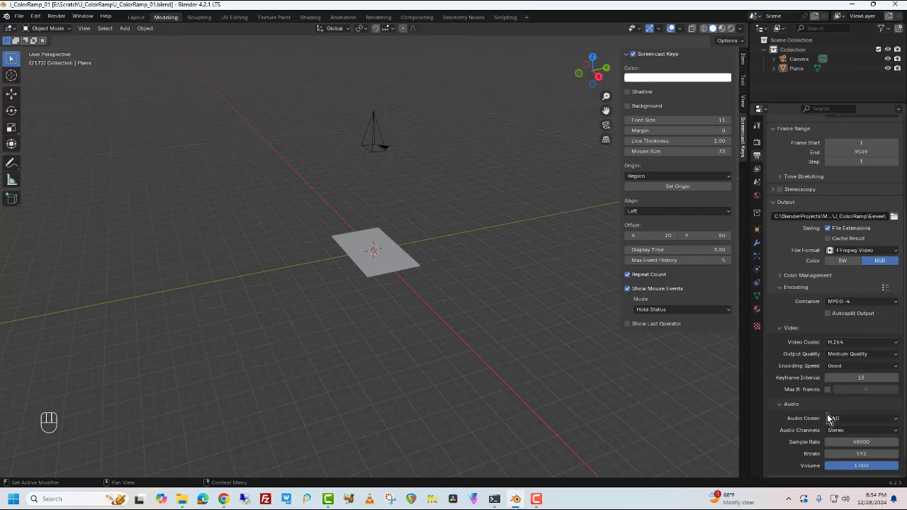
scroll(784, 410, down, 1)
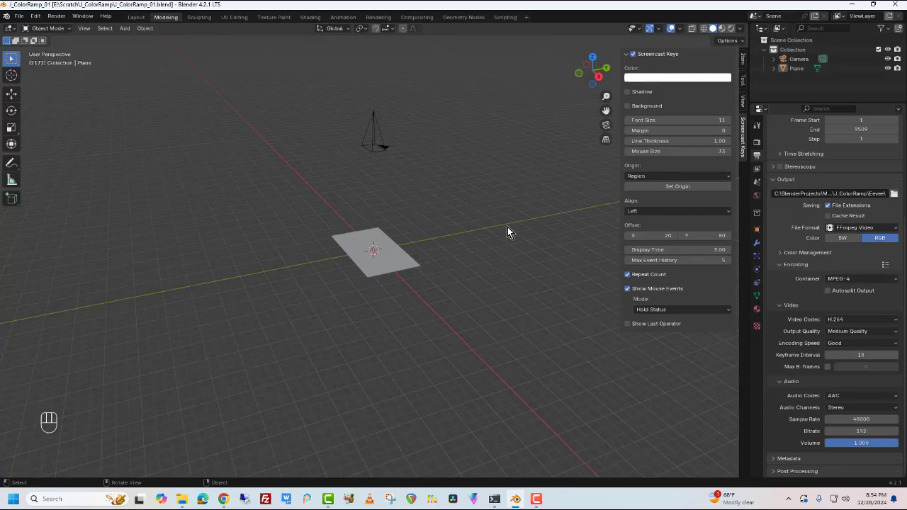
Select the plane and split the 3D viewport horizontally, making the new lower area a Timeline.
click(386, 263)
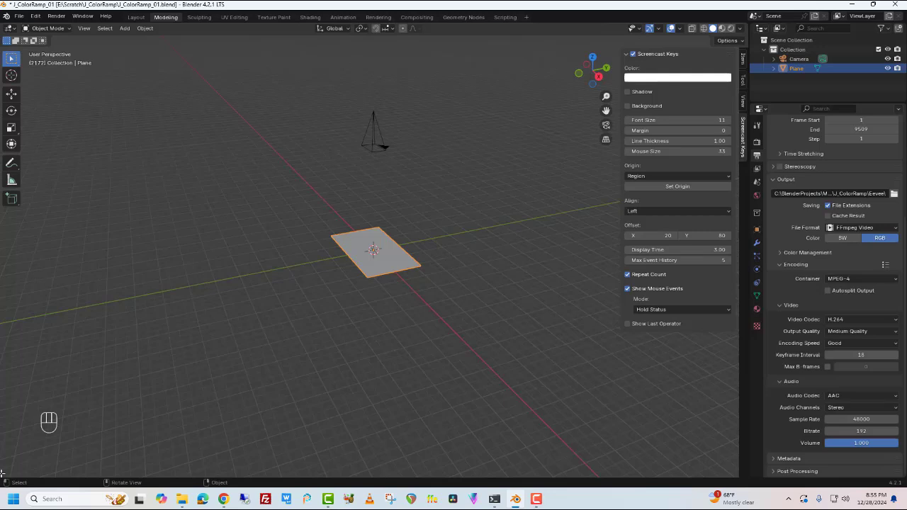
drag(4, 473, 14, 356)
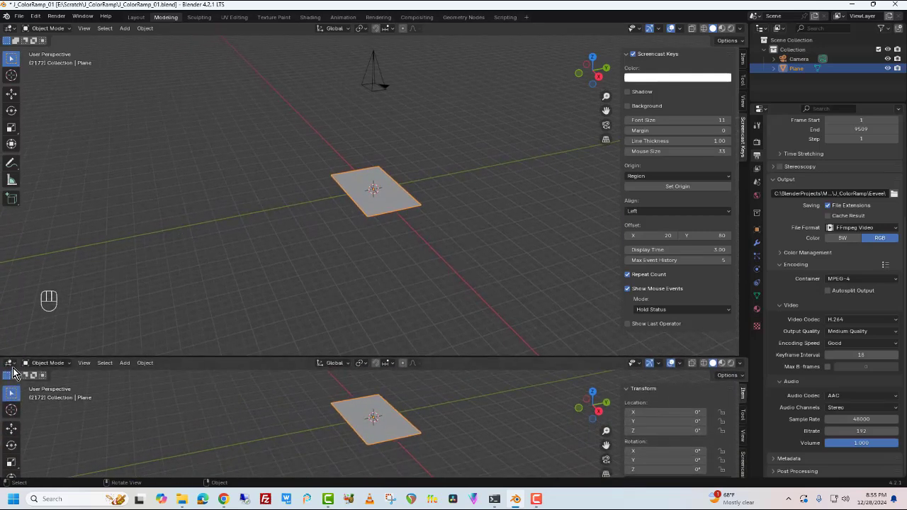
click(10, 364)
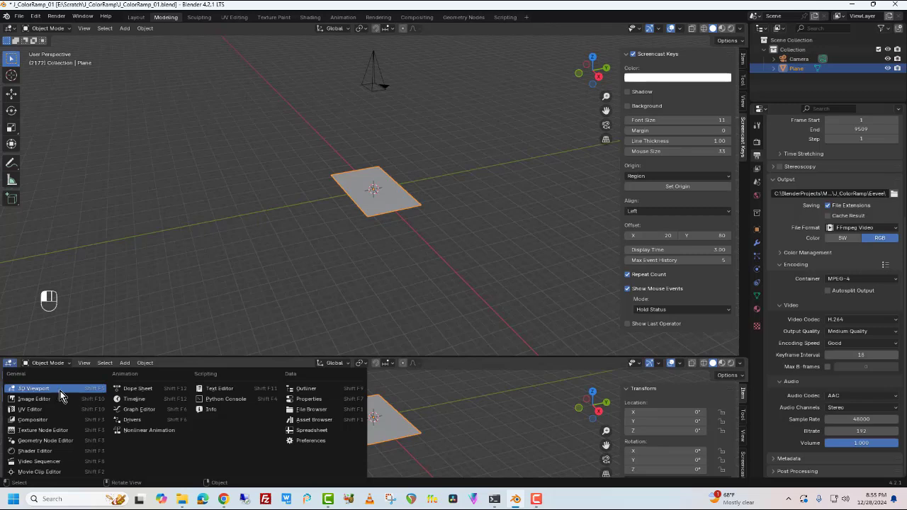
click(129, 400)
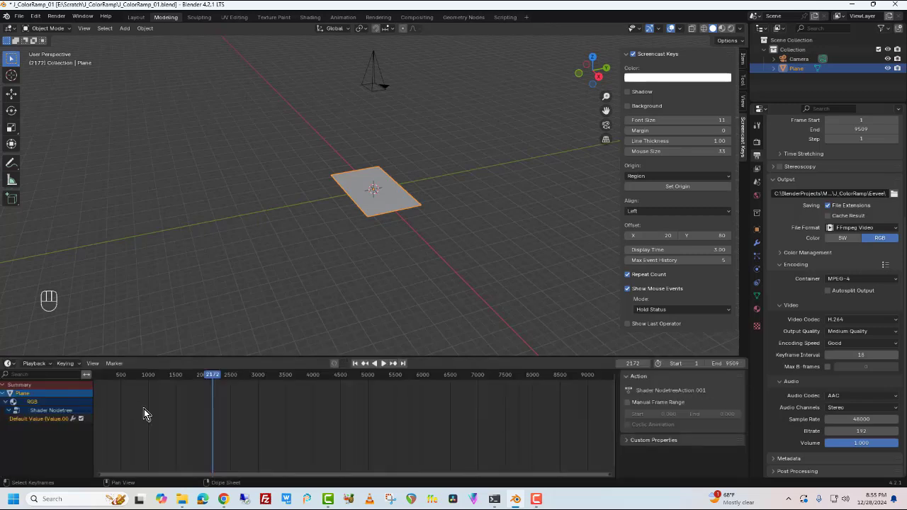
Scrub the playhead through the Timeline and return it to start frame 1.
scroll(192, 416, down, 3)
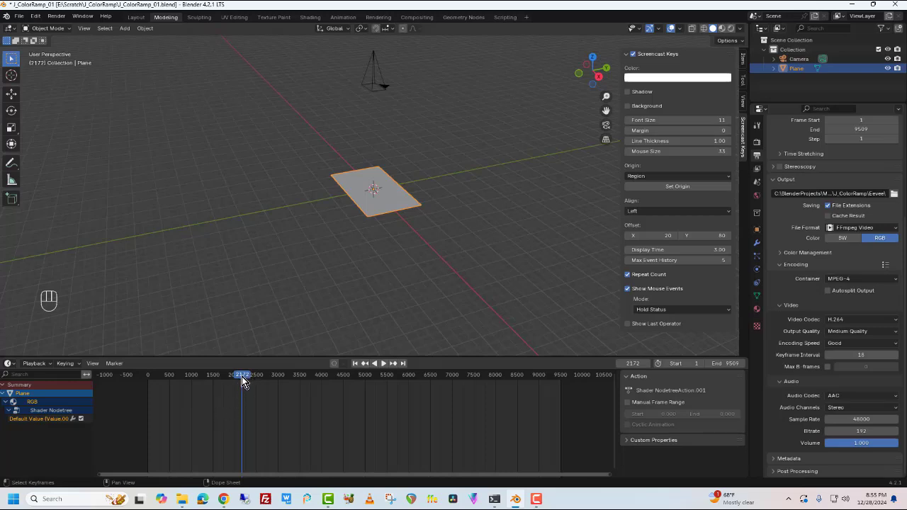
drag(241, 381, 138, 377)
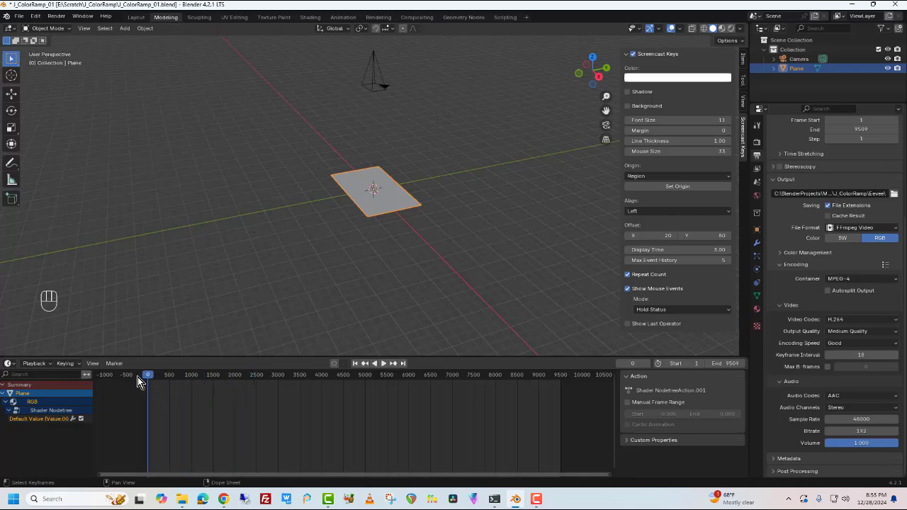
key(Right)
drag(148, 376, 235, 377)
click(354, 363)
Change the Timeline area to a slightly taller Video Sequencer and delete the existing 20250102.wav strip from channel 1.
click(9, 364)
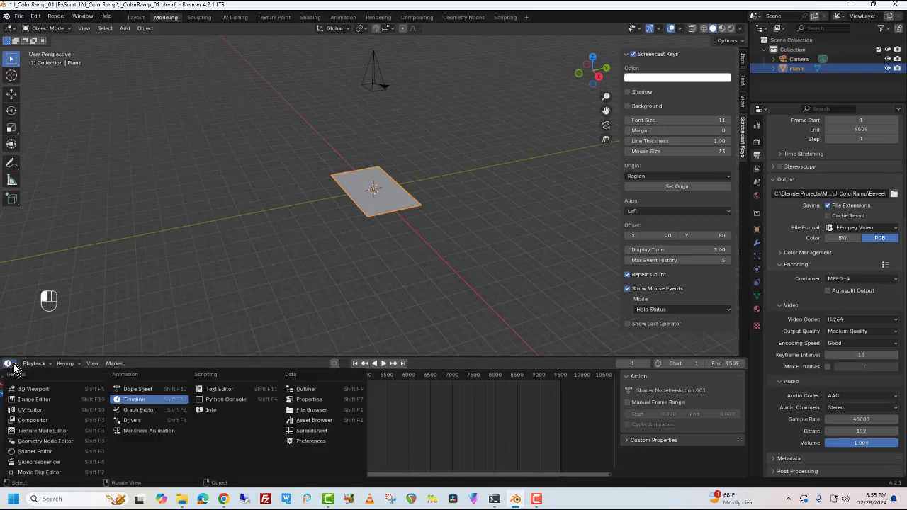
click(40, 462)
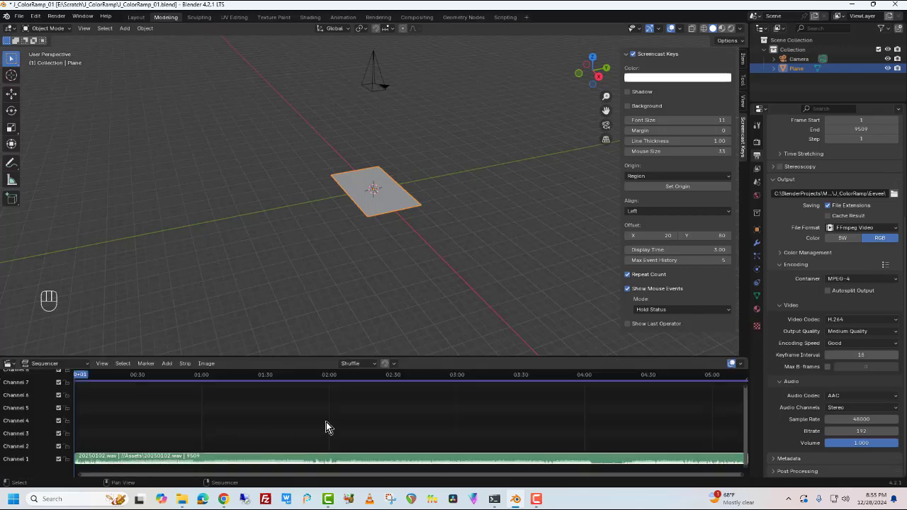
drag(398, 358, 407, 338)
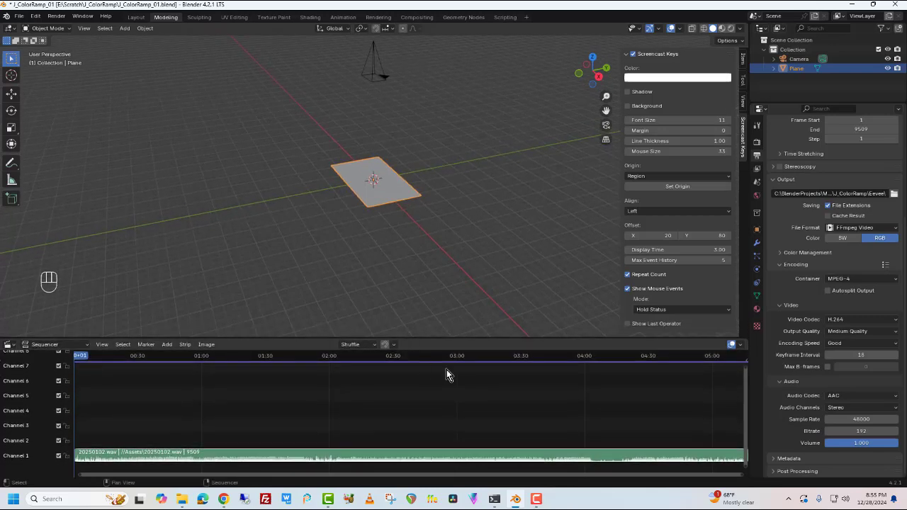
key(Home)
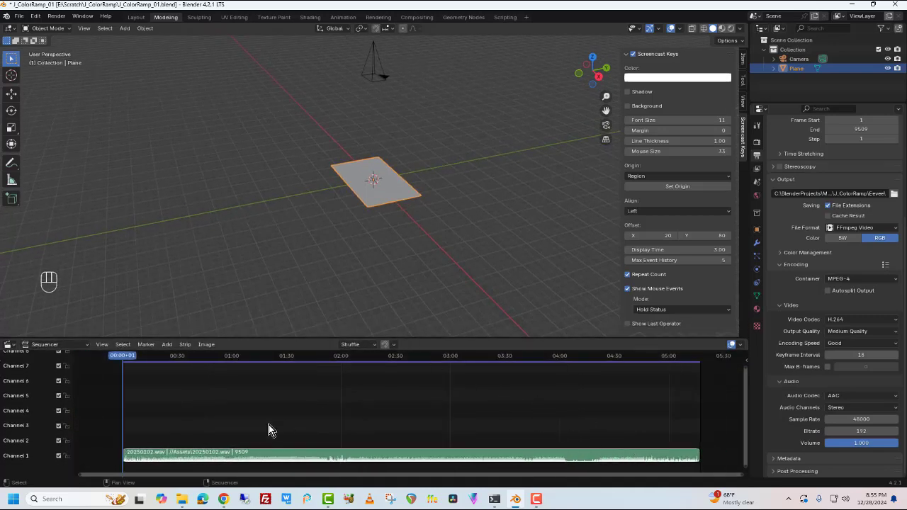
click(205, 452)
key(Delete)
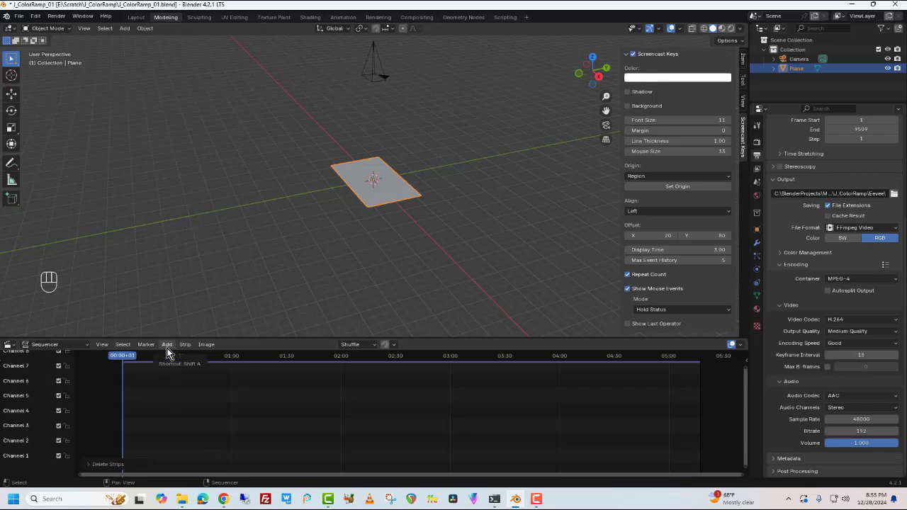
Switch the sequencer area back to the Timeline and set the playback sync mode to Sync to Audio.
click(13, 347)
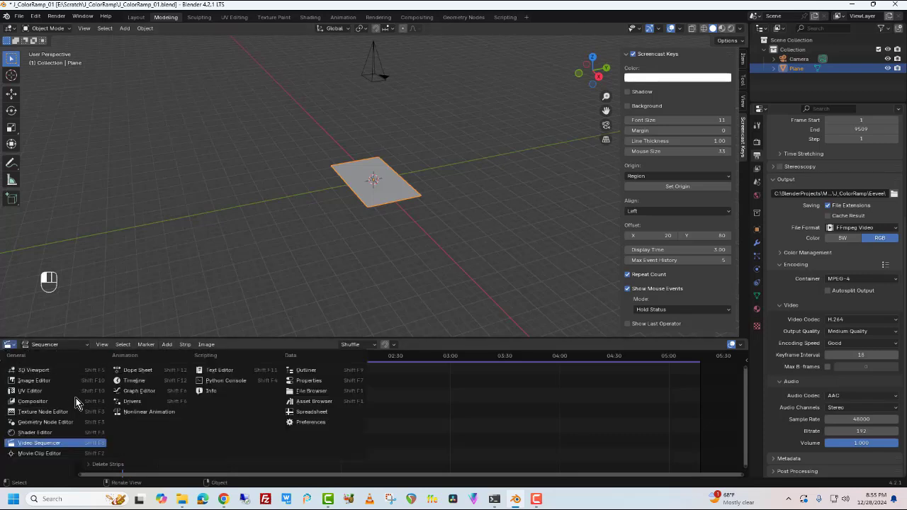
click(134, 382)
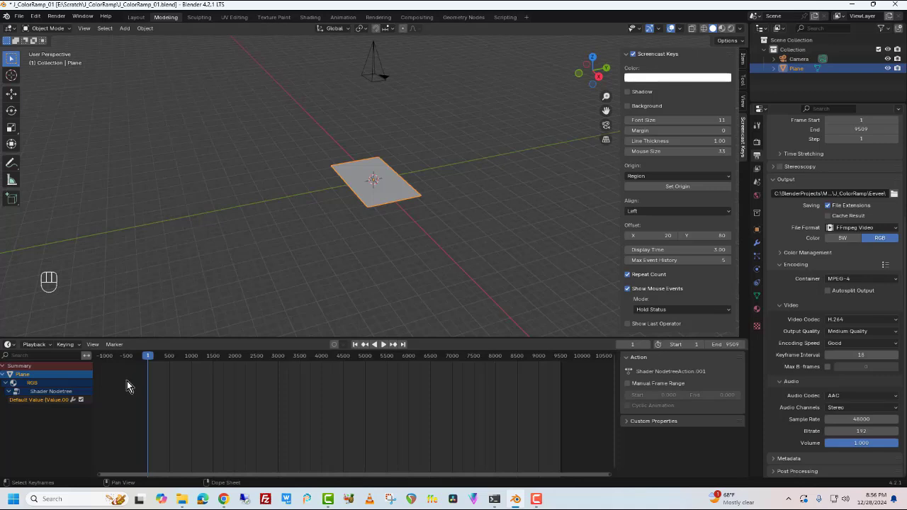
click(38, 347)
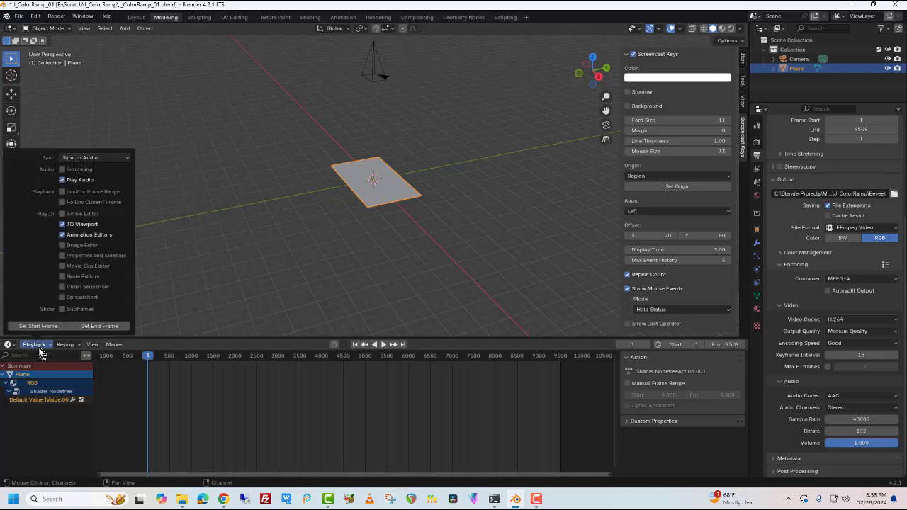
click(93, 159)
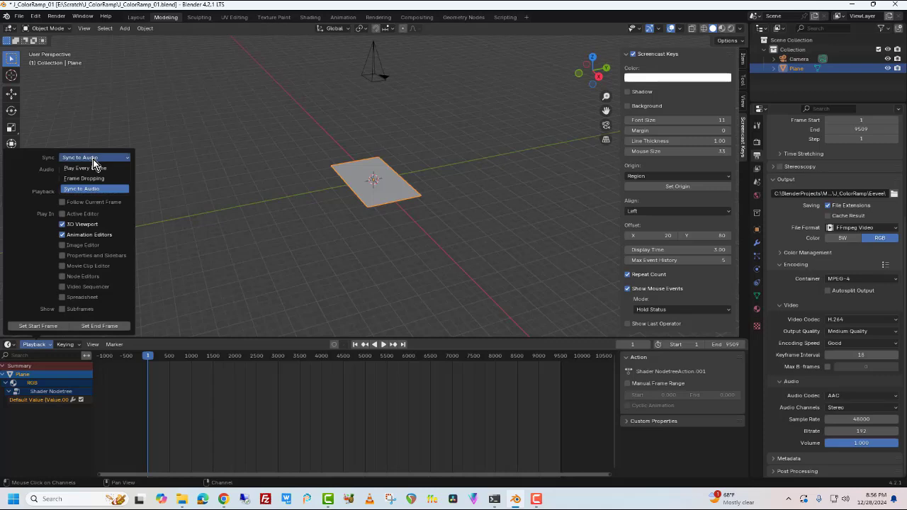
click(93, 167)
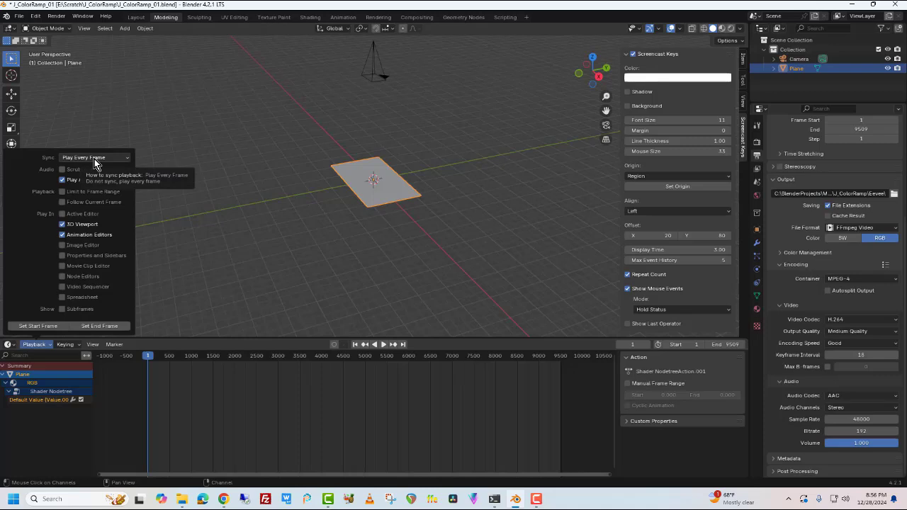
click(95, 158)
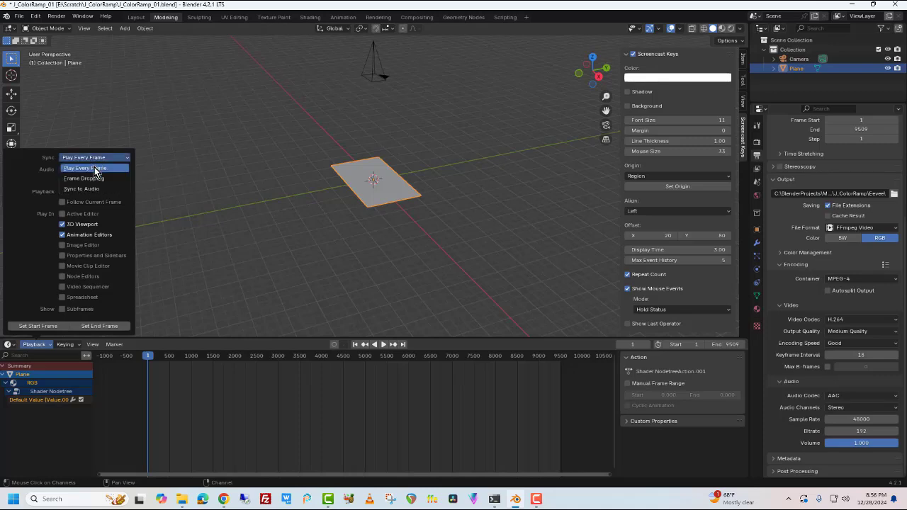
click(89, 189)
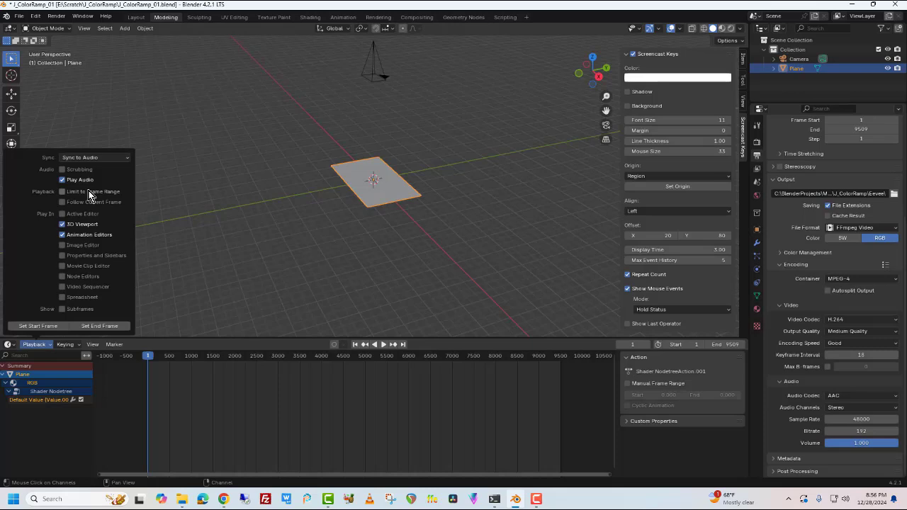
click(8, 345)
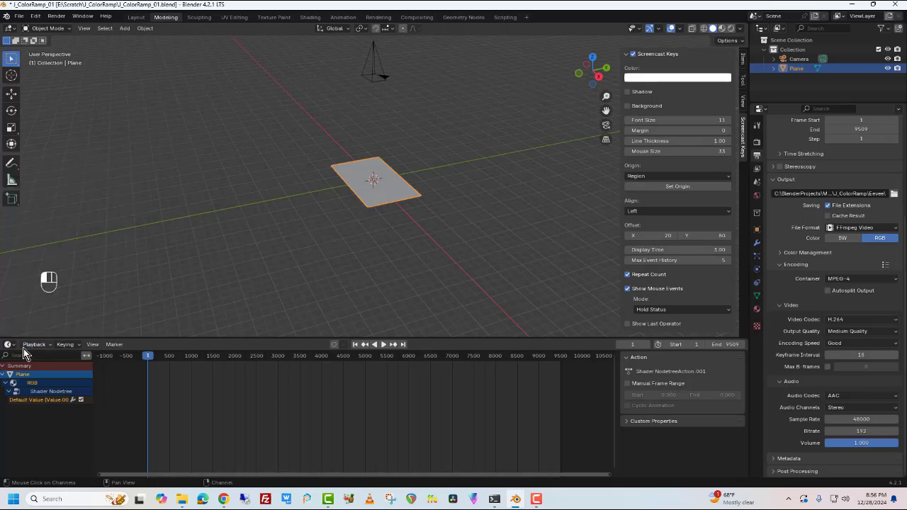
Return to the Video Sequencer and add 20250102.wav from the Assets folder as a sound strip on channel 1 at frame 1.
click(9, 345)
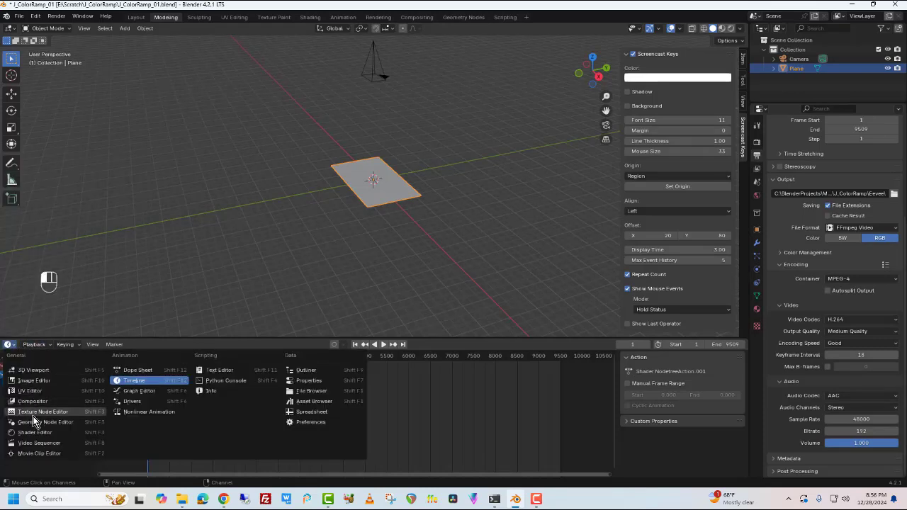
click(42, 443)
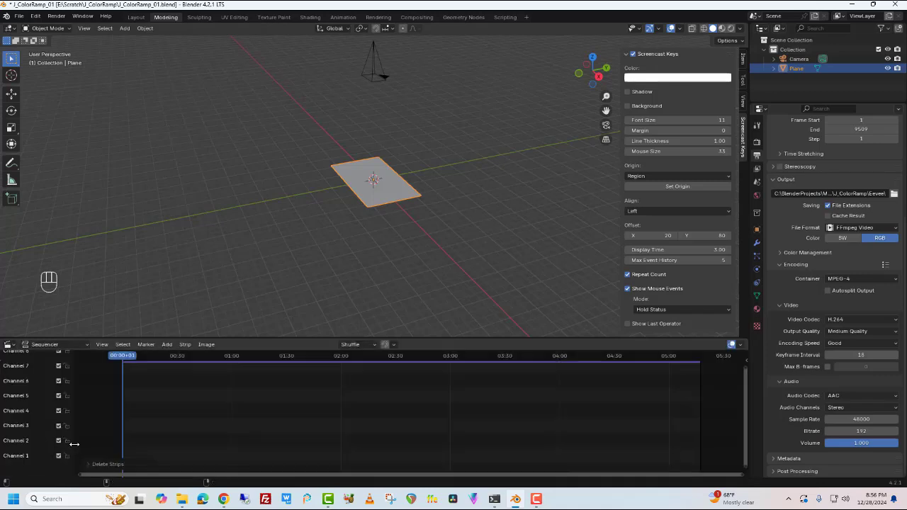
click(167, 346)
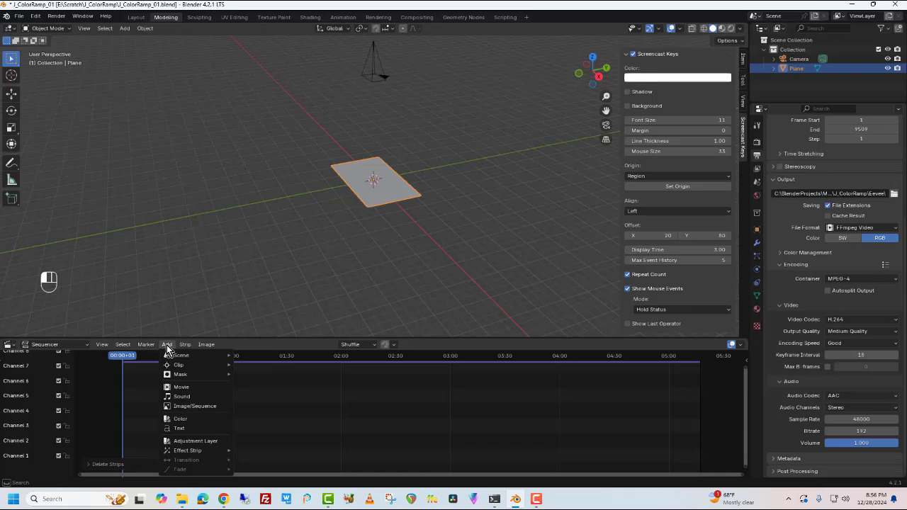
click(181, 396)
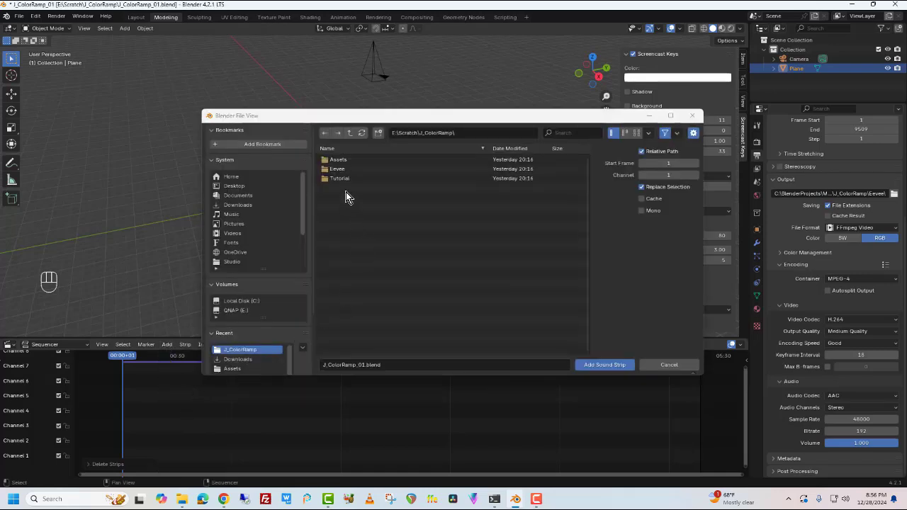
click(340, 159)
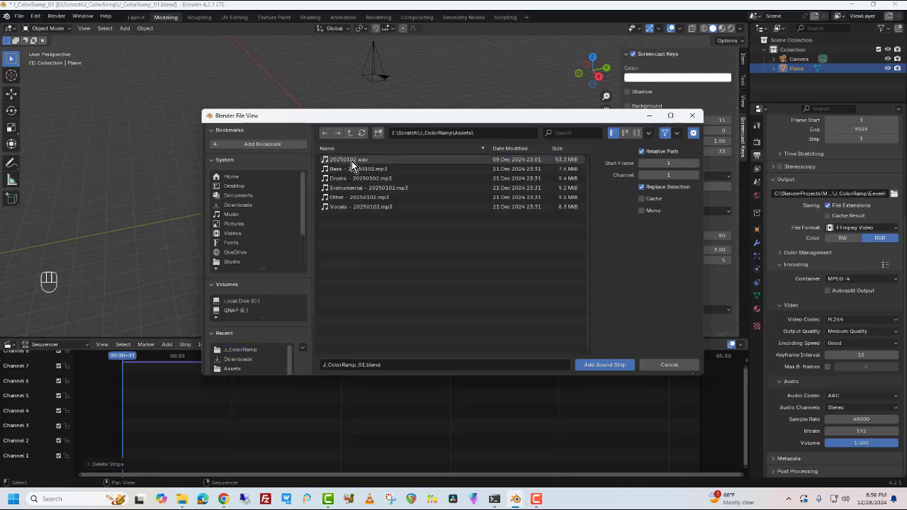
click(366, 161)
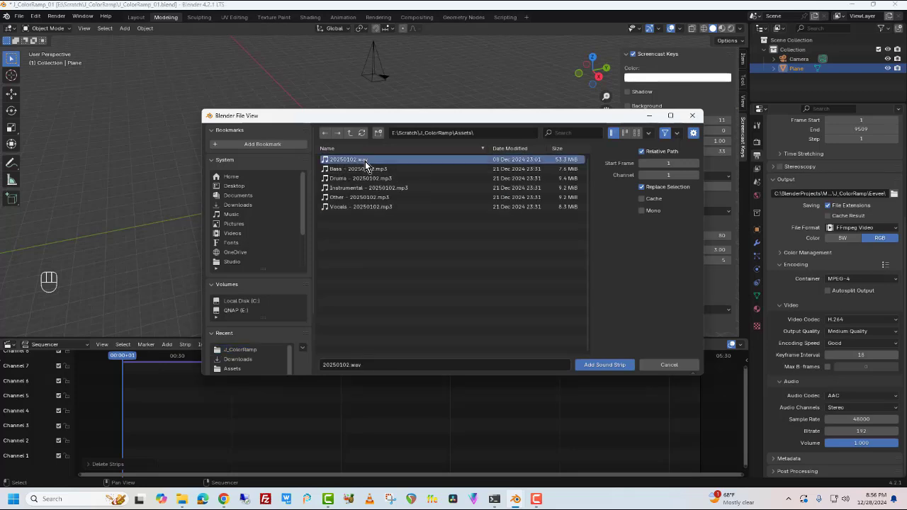
click(595, 365)
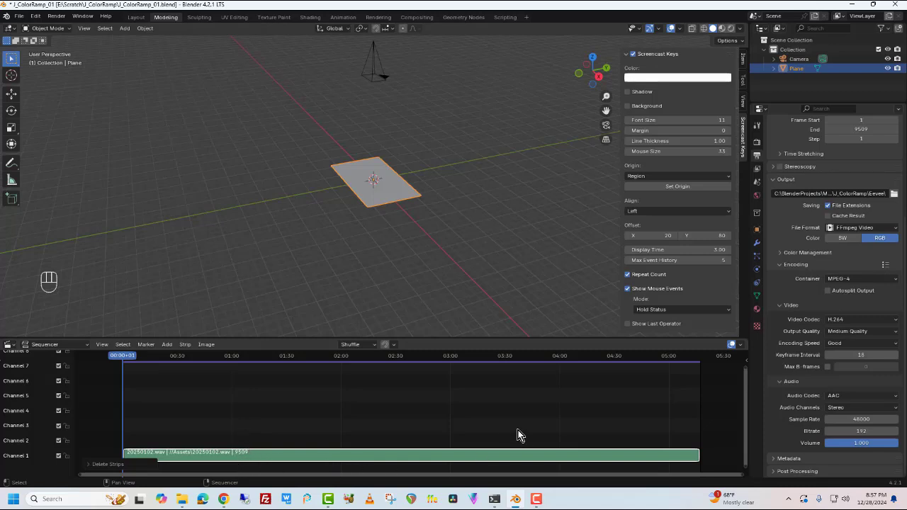
Show the sequencer's strip properties and enable the waveform display for the 20250102.wav sound strip.
click(500, 382)
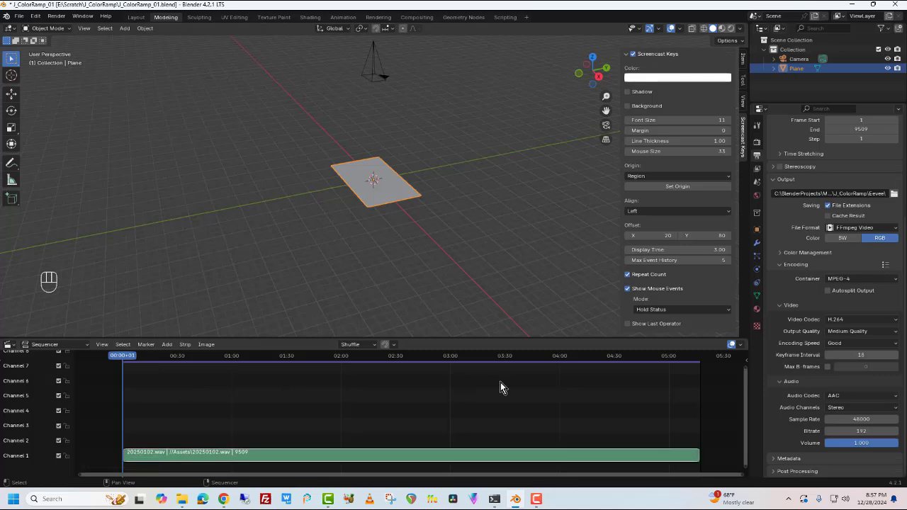
key(n)
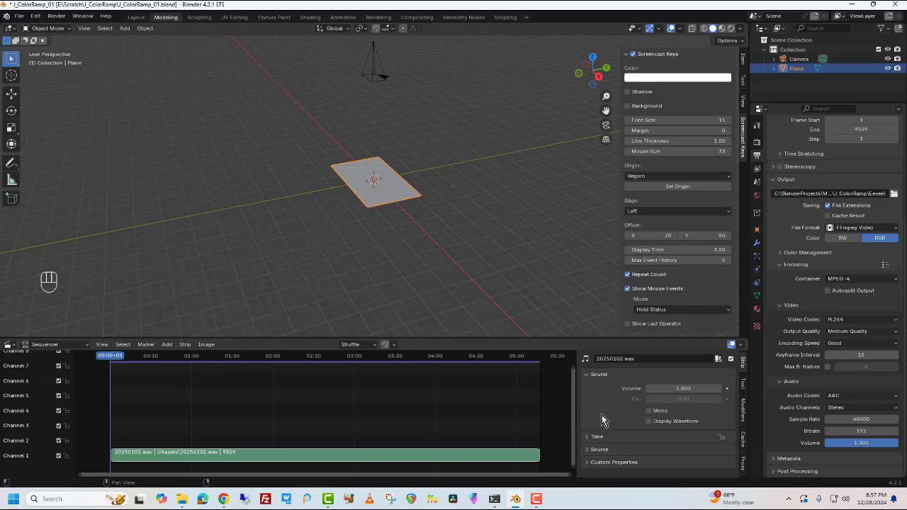
click(648, 423)
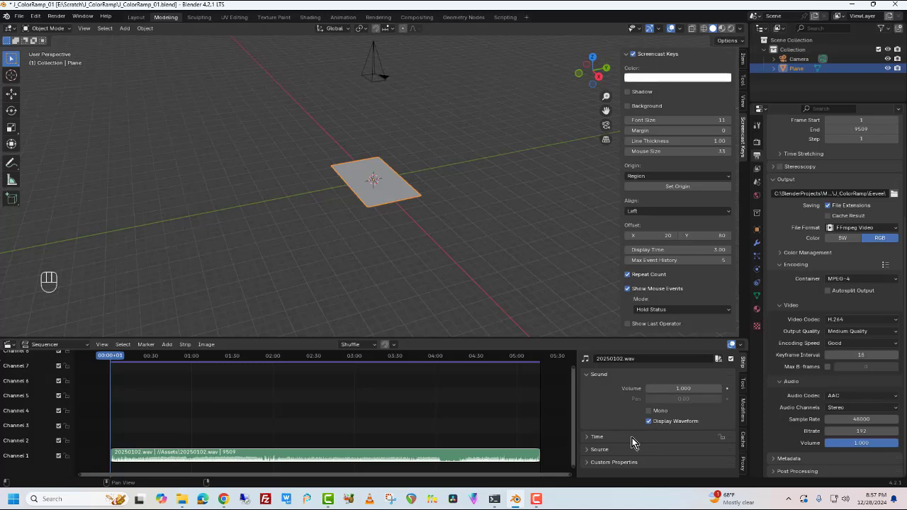
Hide the sequencer's strip properties and set the scene's output end frame to 250.
key(n)
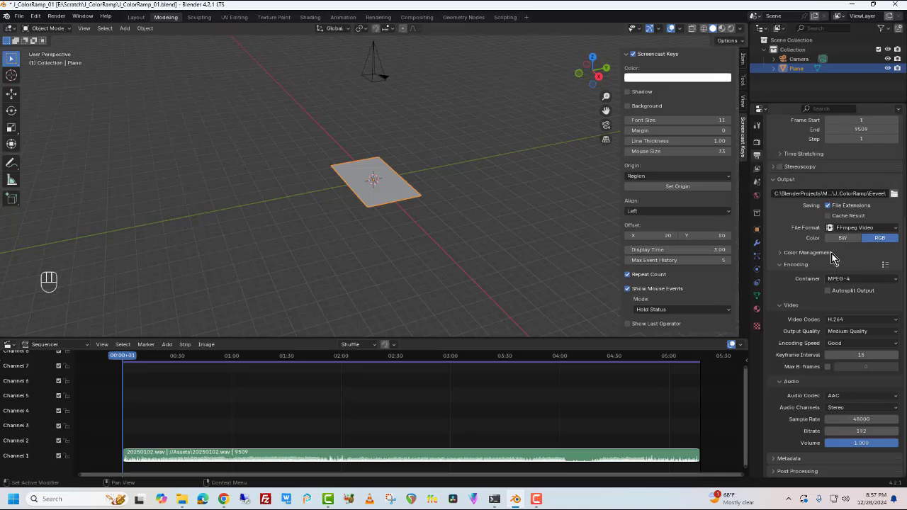
scroll(835, 256, up, 3)
scroll(835, 257, up, 3)
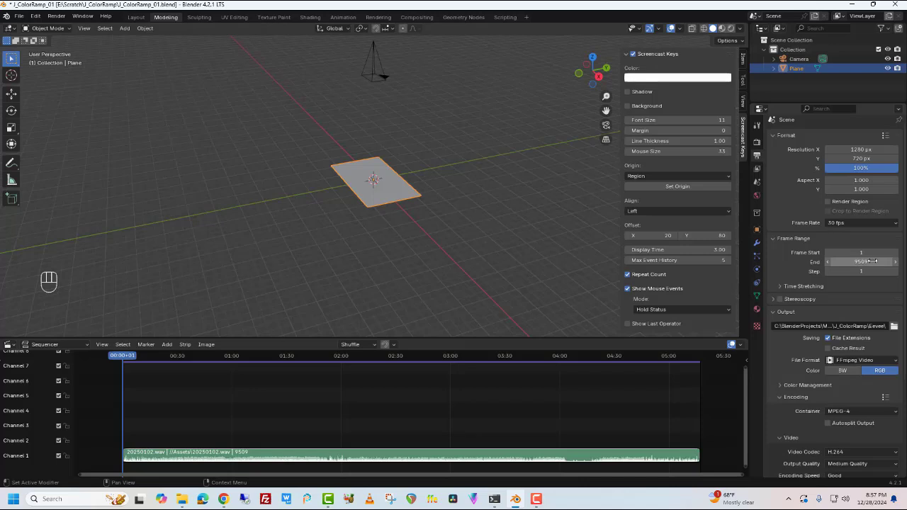
click(870, 262)
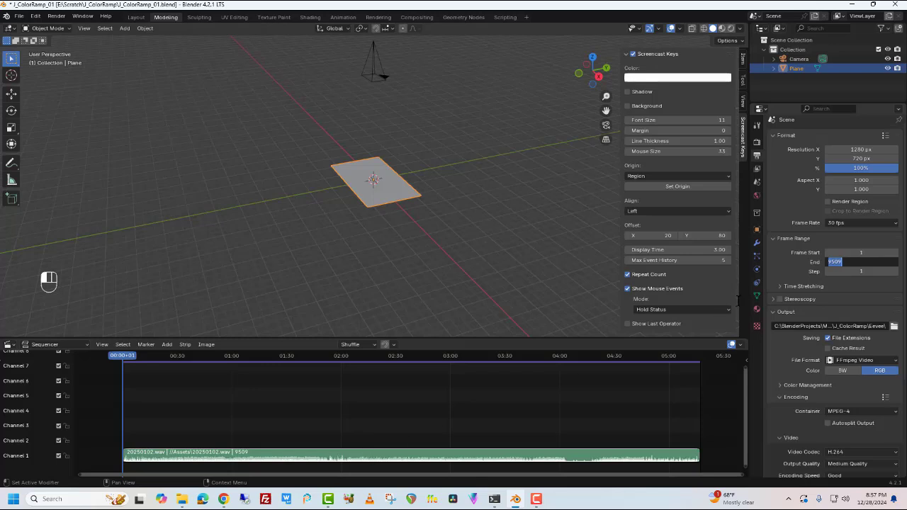
click(844, 265)
drag(848, 264, 792, 266)
text(250)
key(Return)
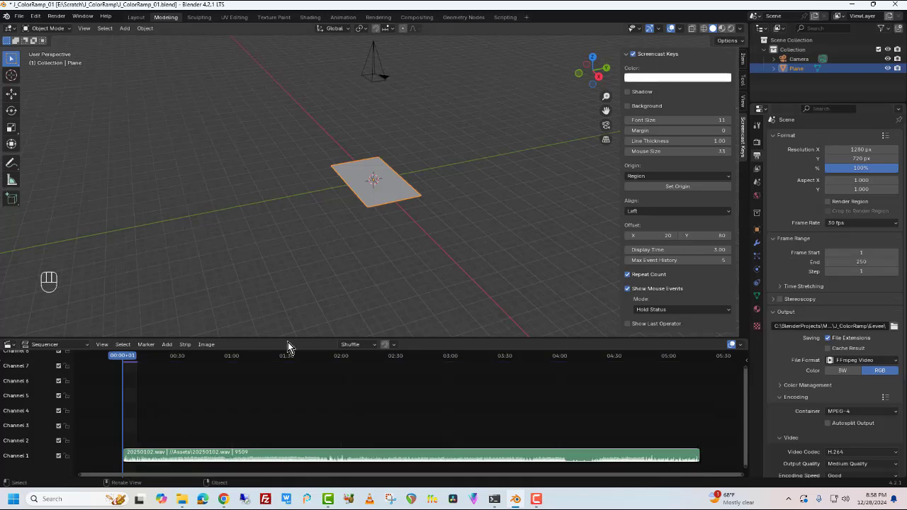
Switch the sequencer area to the Timeline and set the scene's end frame to 9509.
click(11, 346)
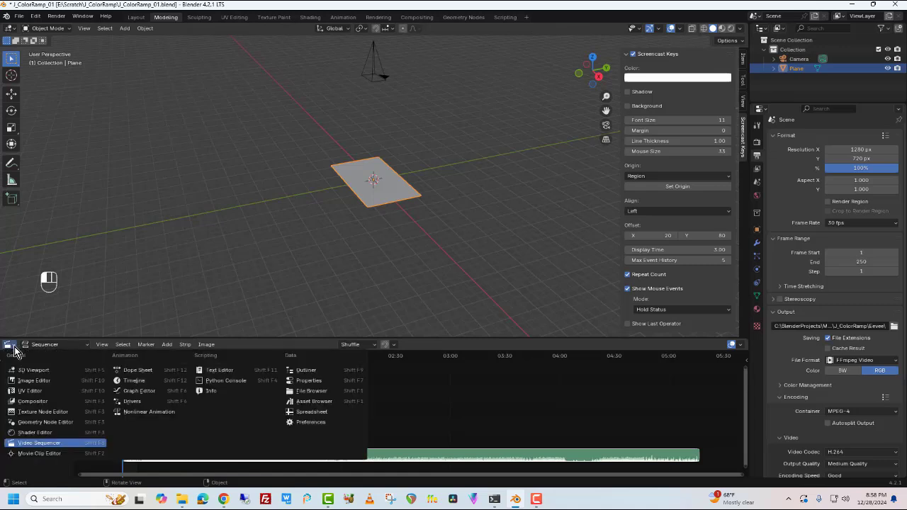
click(118, 381)
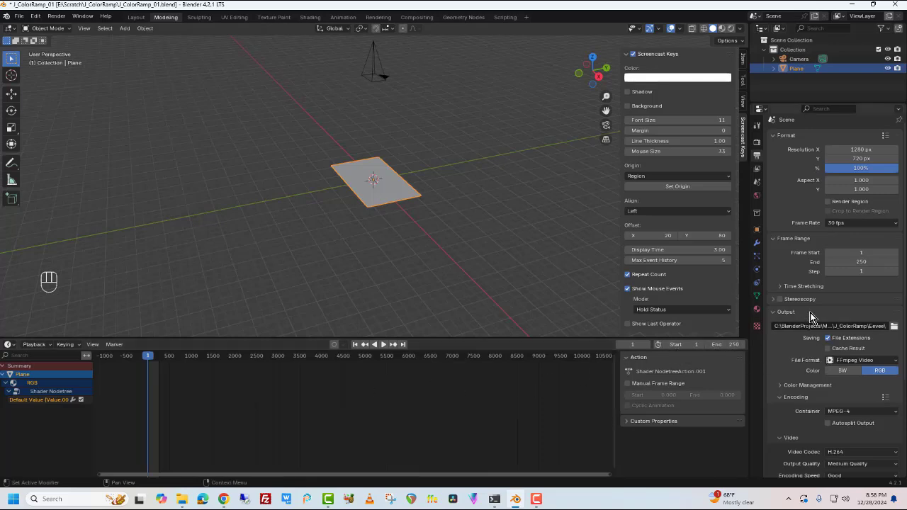
click(719, 345)
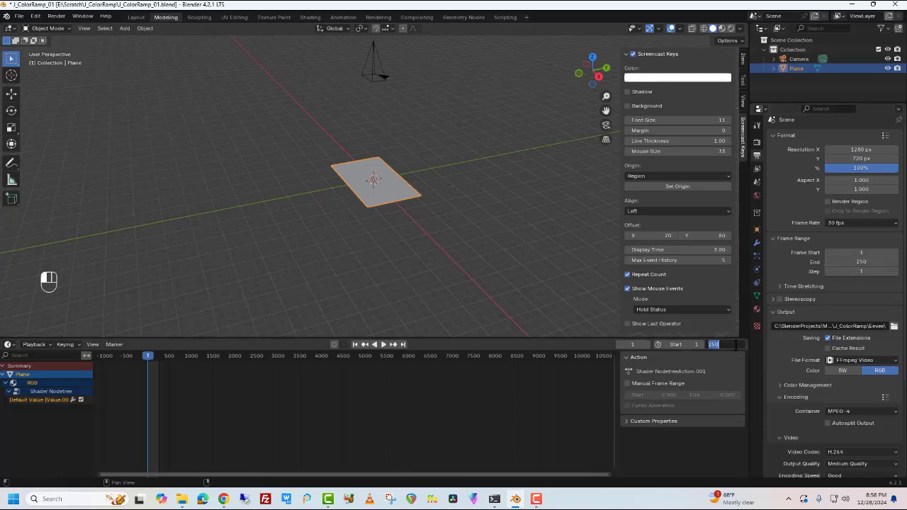
click(867, 264)
click(865, 263)
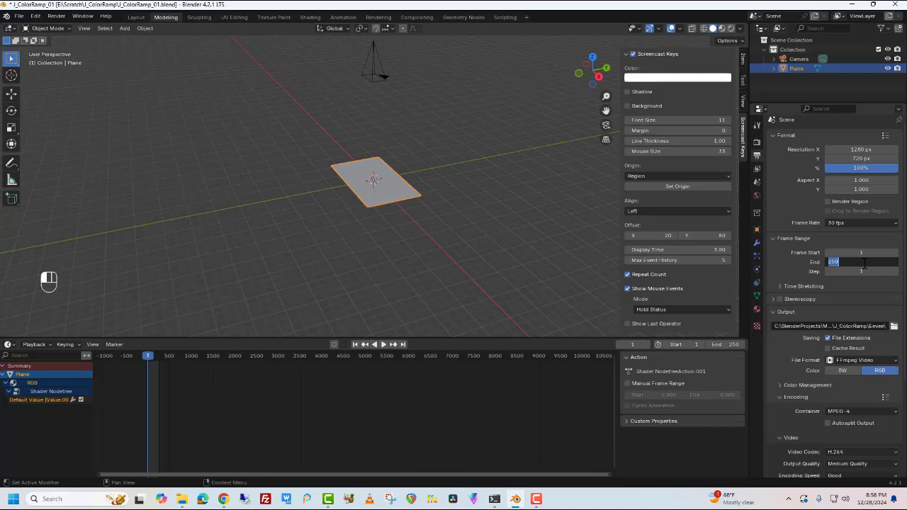
text(9509)
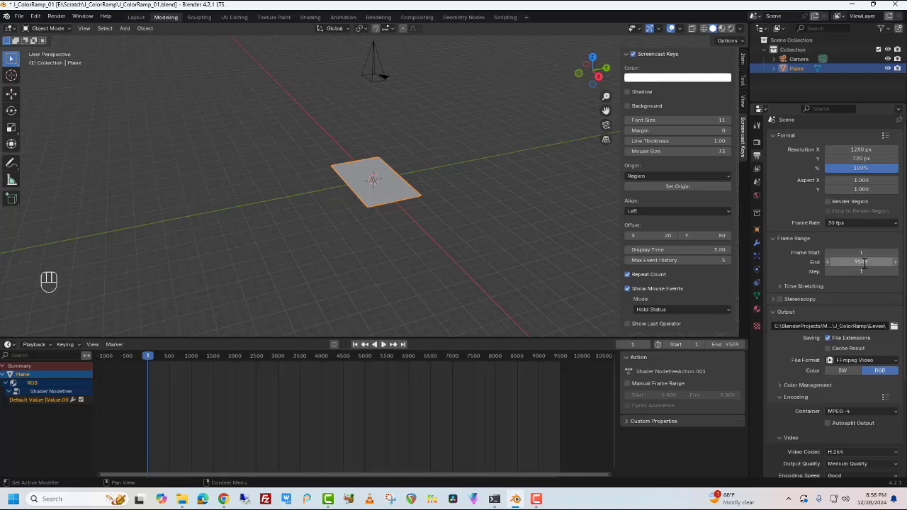
key(Return)
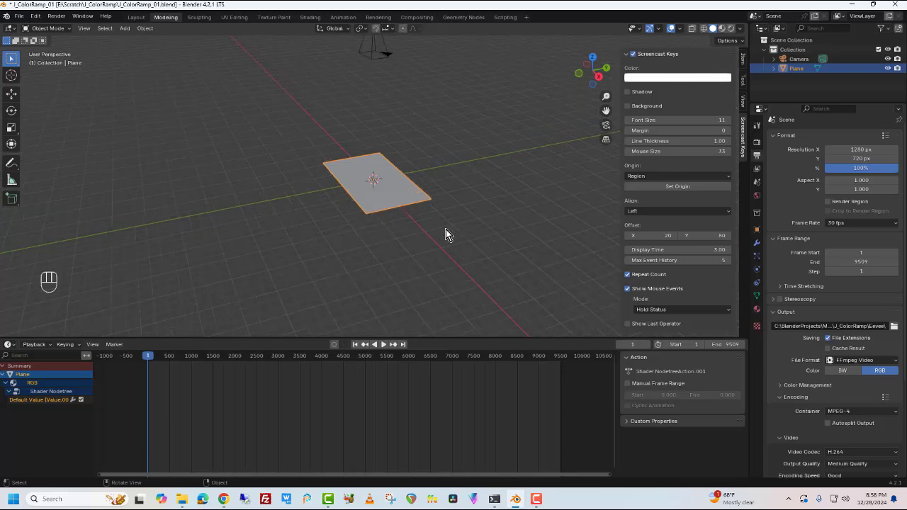
Select the camera, look through it with the item transform values shown, and set its Z location to 224 inches.
scroll(445, 233, down, 2)
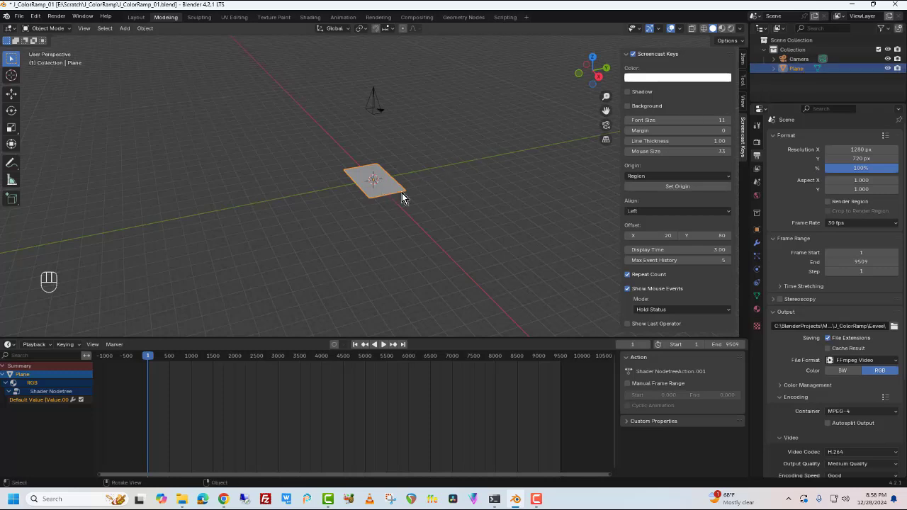
click(743, 58)
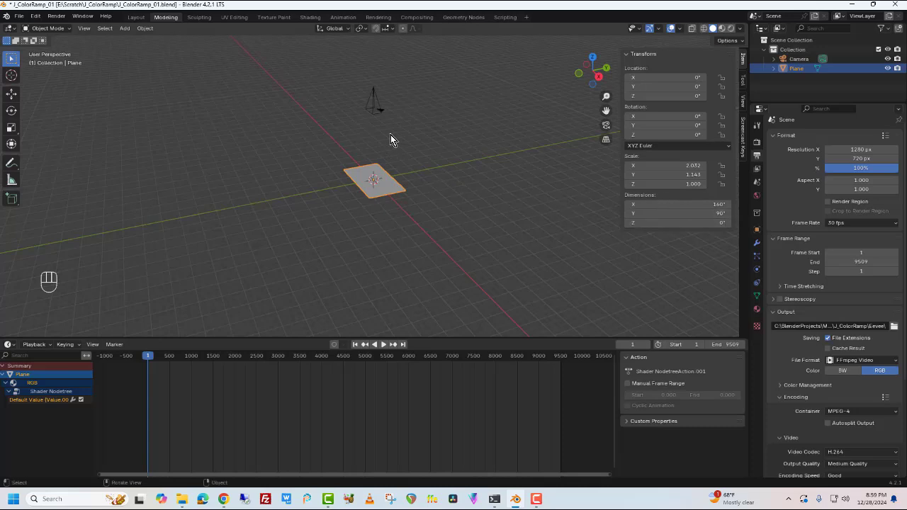
click(376, 110)
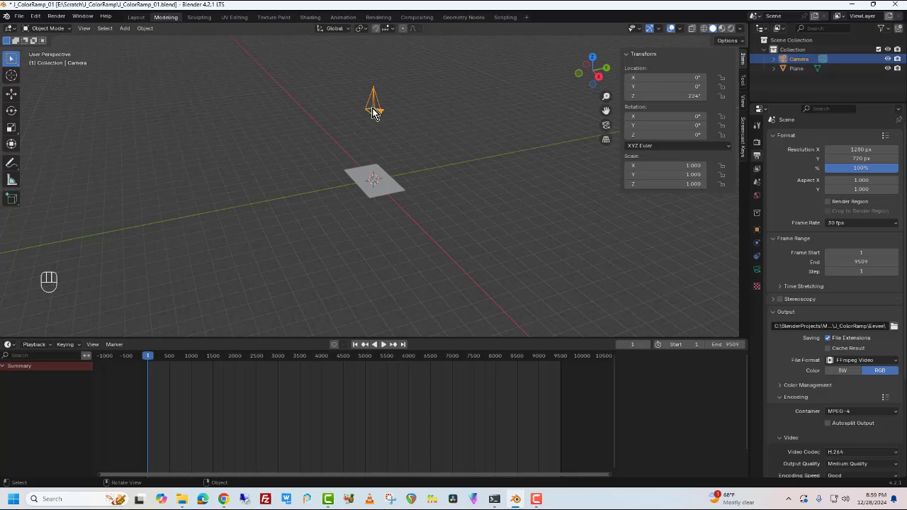
click(605, 127)
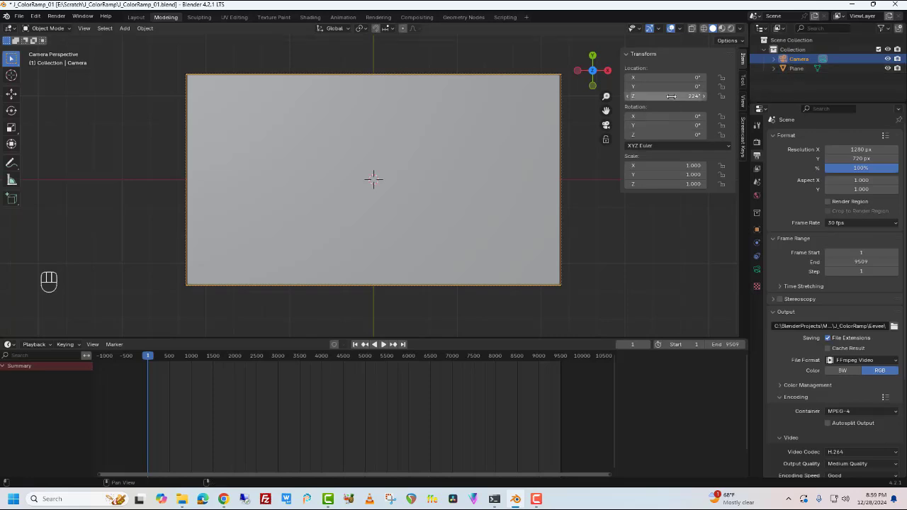
mouse_move(680, 95)
mouse_down()
mouse_move(642, 96)
mouse_move(679, 96)
mouse_up()
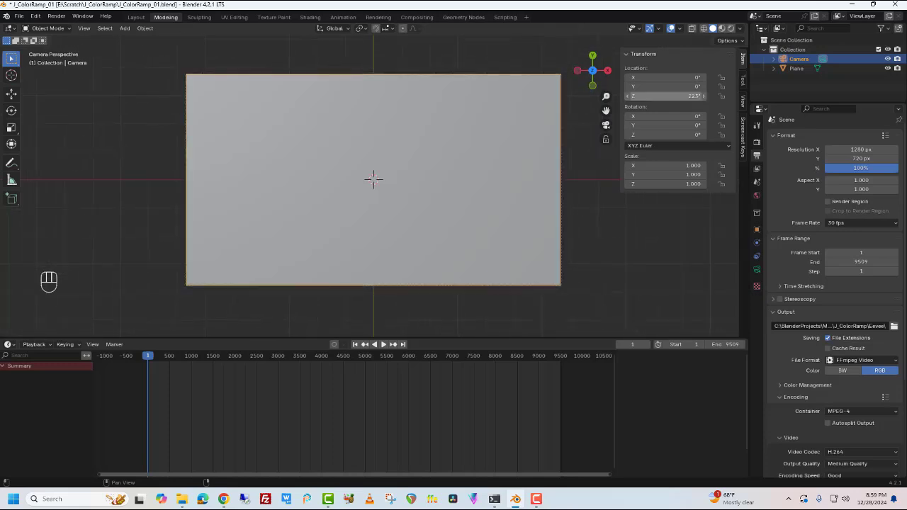
click(671, 96)
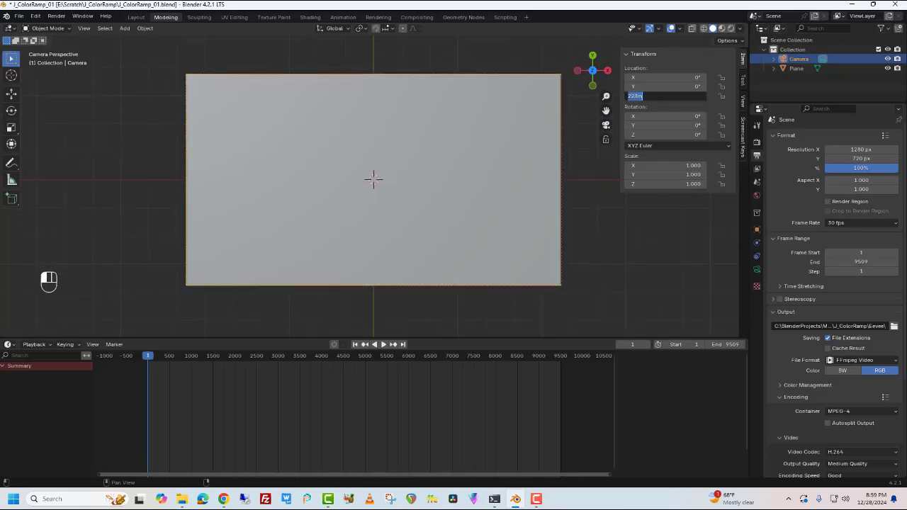
text(224)
key(Return)
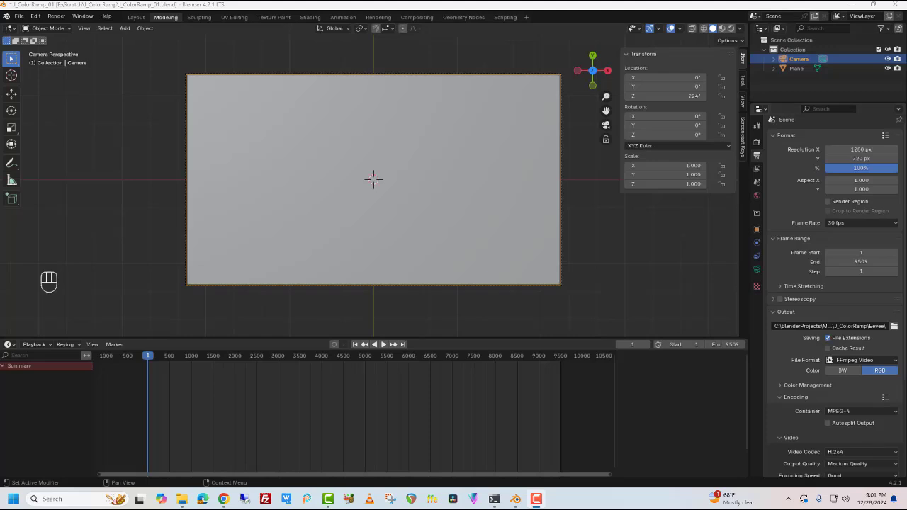
Add a second material slot to the plane with a new material named "your materal".
click(797, 69)
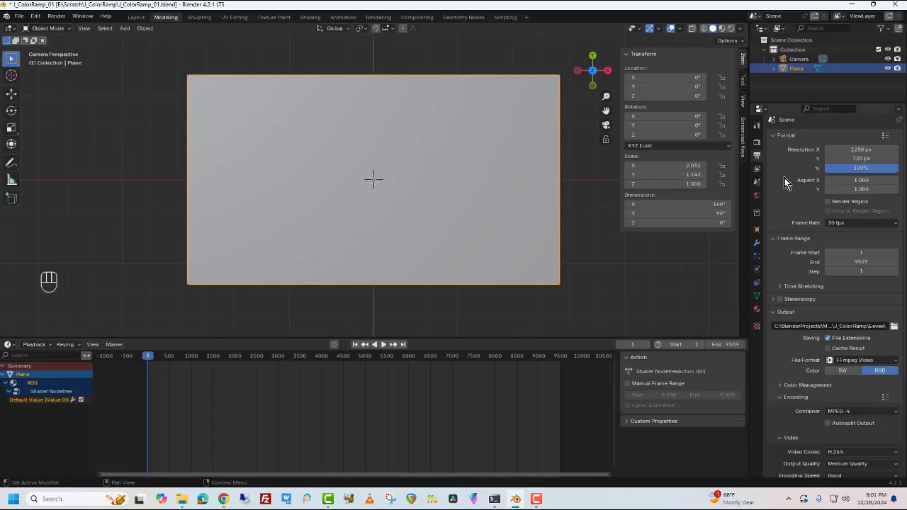
click(756, 308)
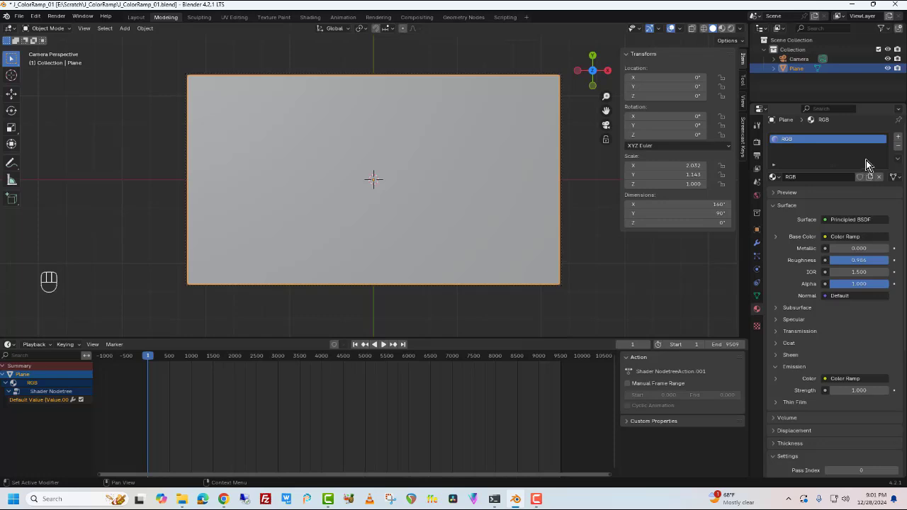
click(899, 139)
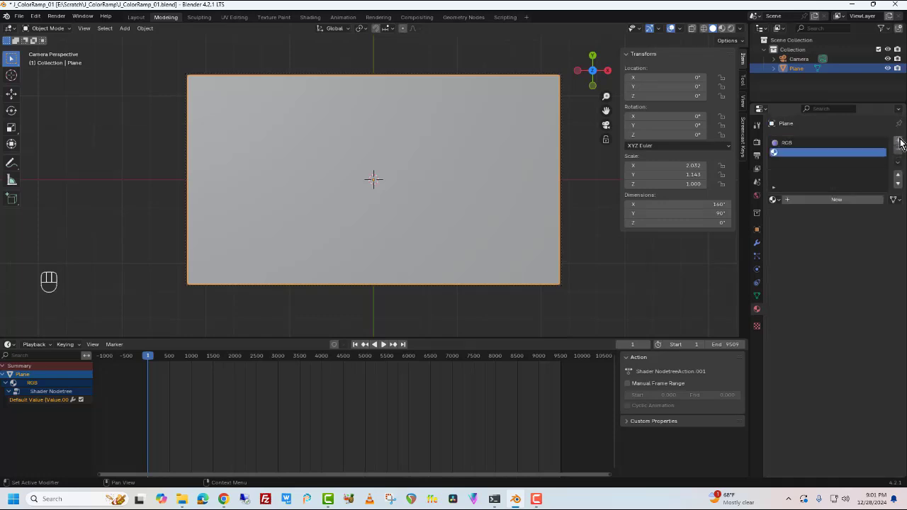
click(828, 201)
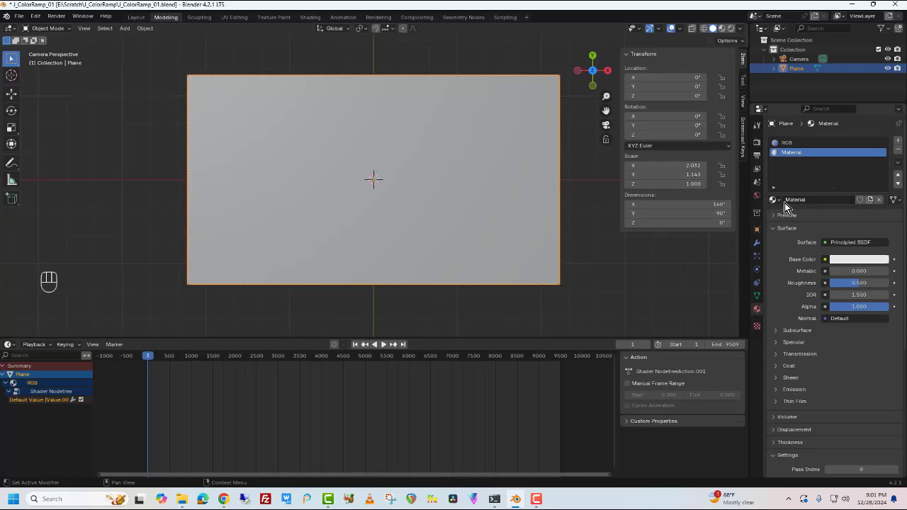
click(810, 202)
double_click(810, 203)
text(your material)
key(Return)
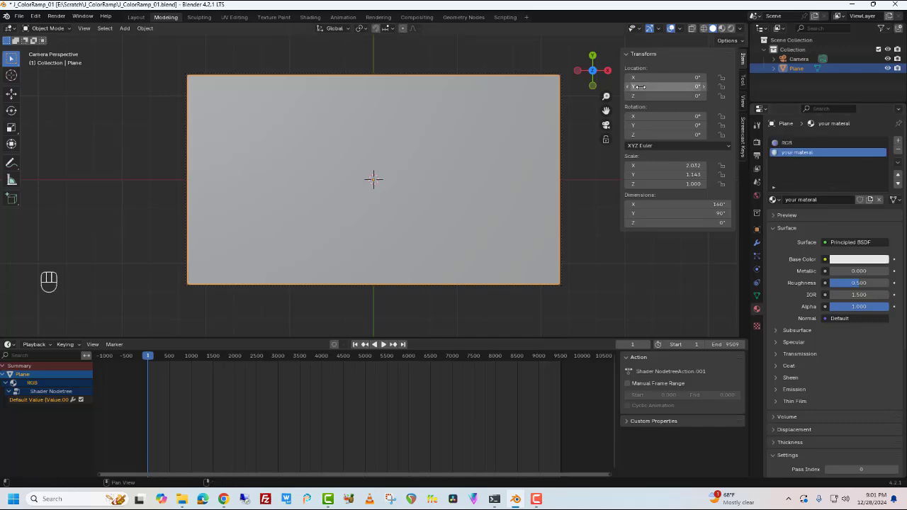
Switch to the Shading workspace and remove the "your materal" slot from the plane, leaving the RGB material.
click(309, 17)
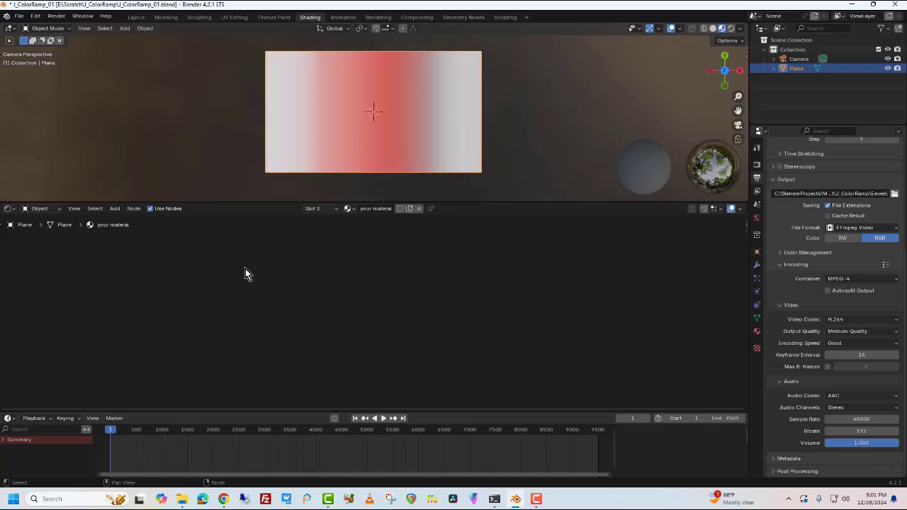
key(Home)
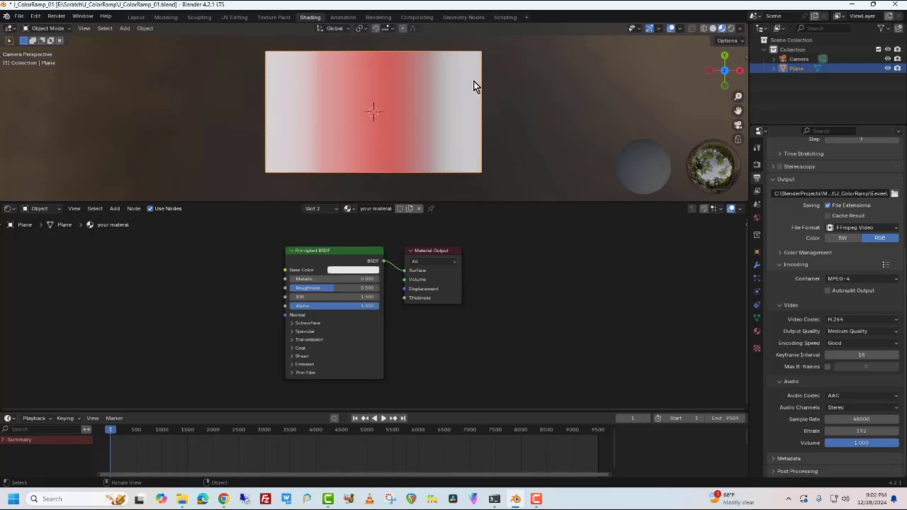
click(757, 331)
scroll(817, 306, up, 5)
scroll(830, 275, up, 1)
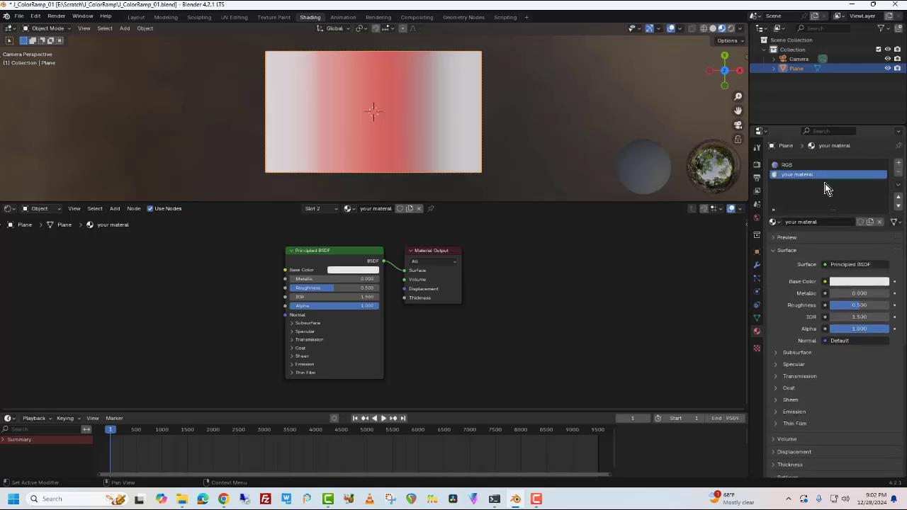
click(899, 173)
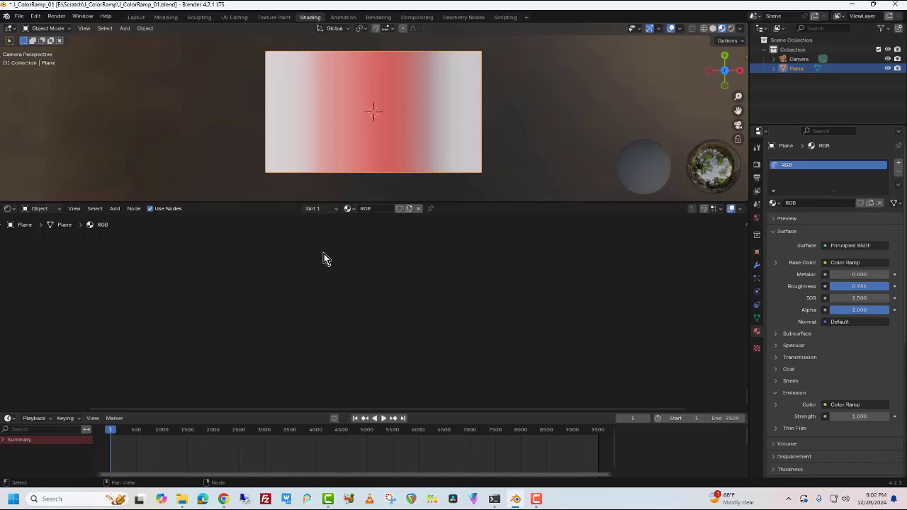
Move the Principled BSDF and Material Output nodes of the RGB material away from the Color Ramp to open a wide gap.
key(Home)
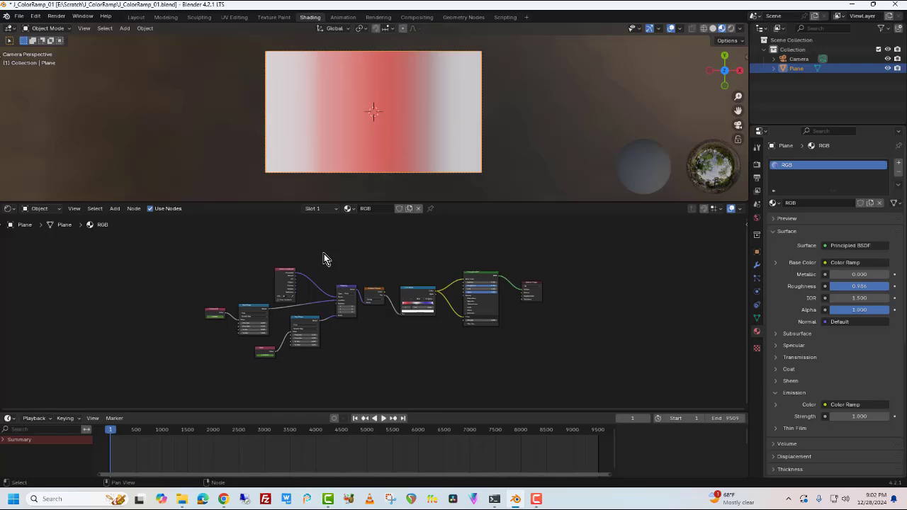
scroll(417, 314, down, 2)
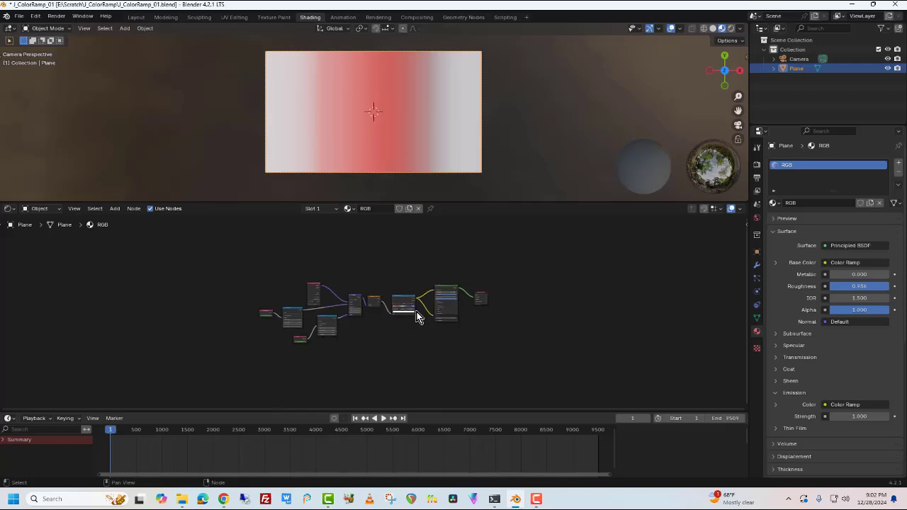
scroll(418, 316, up, 1)
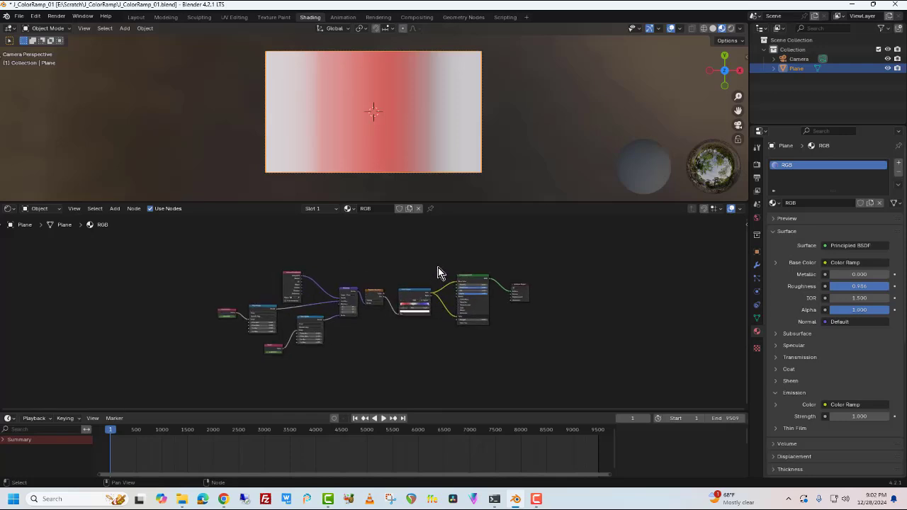
drag(444, 260, 537, 338)
scroll(466, 280, up, 2)
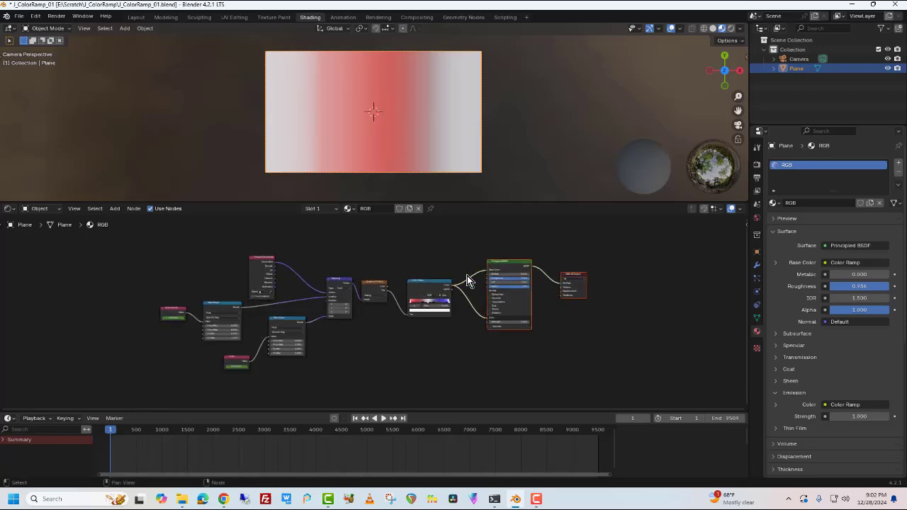
scroll(468, 280, up, 3)
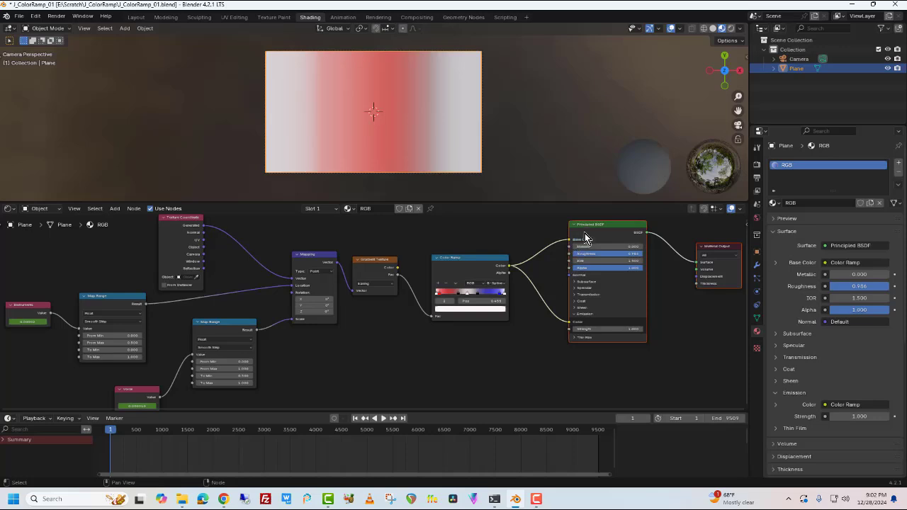
drag(593, 229, 776, 235)
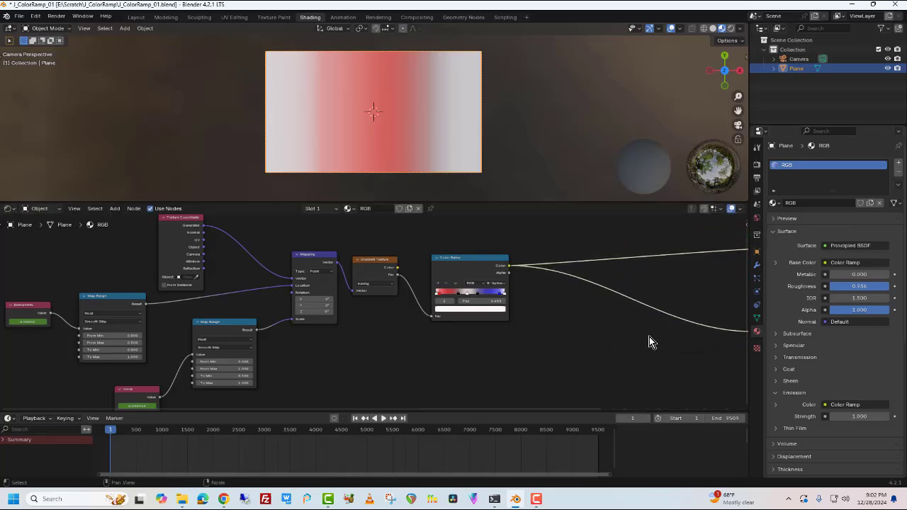
middle_drag(603, 348, 317, 341)
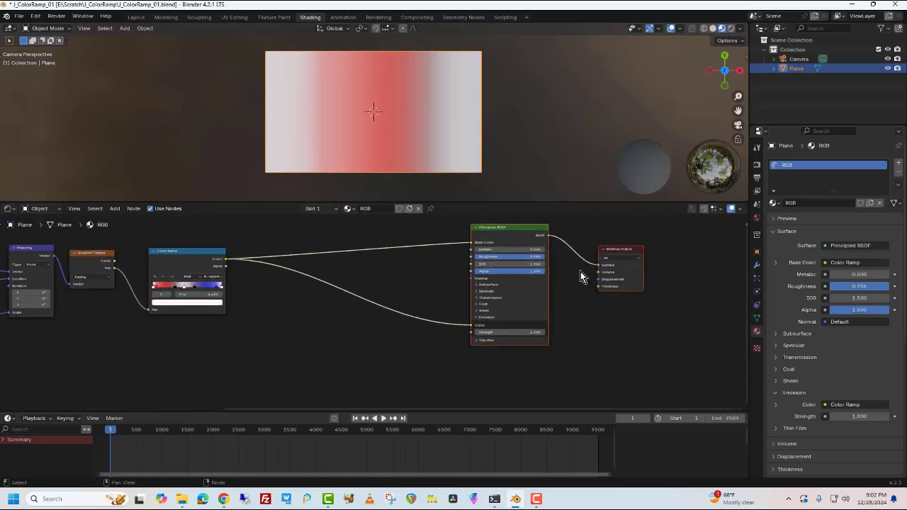
drag(522, 235, 552, 225)
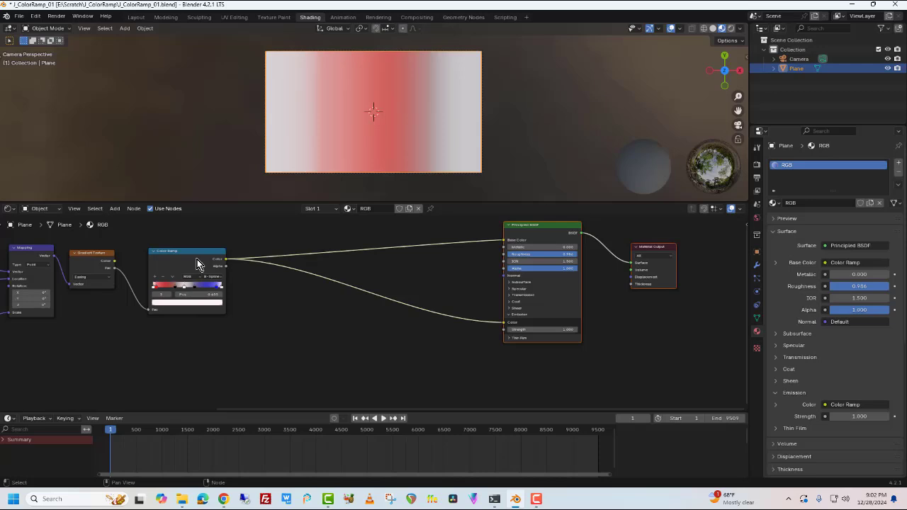
Add a Color Ramp node in the gap beside the existing ramp and view its interpolation options.
click(119, 211)
text(col)
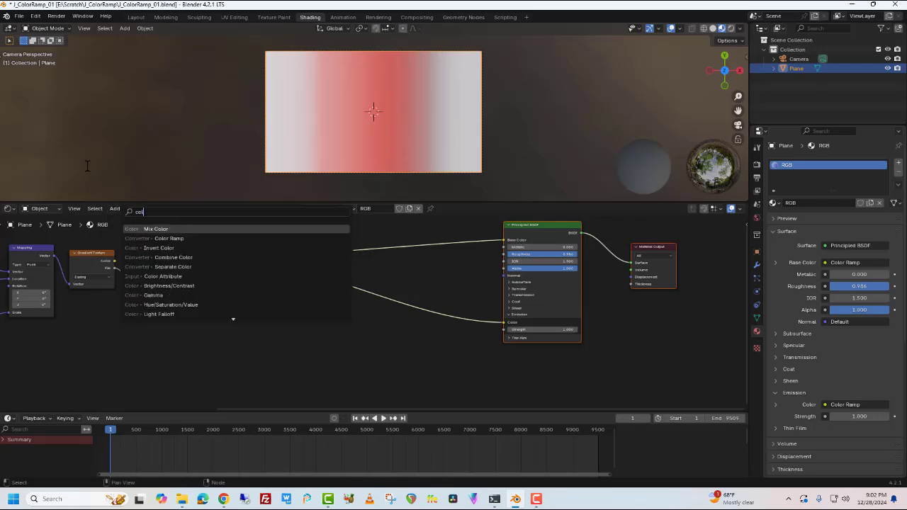
click(156, 238)
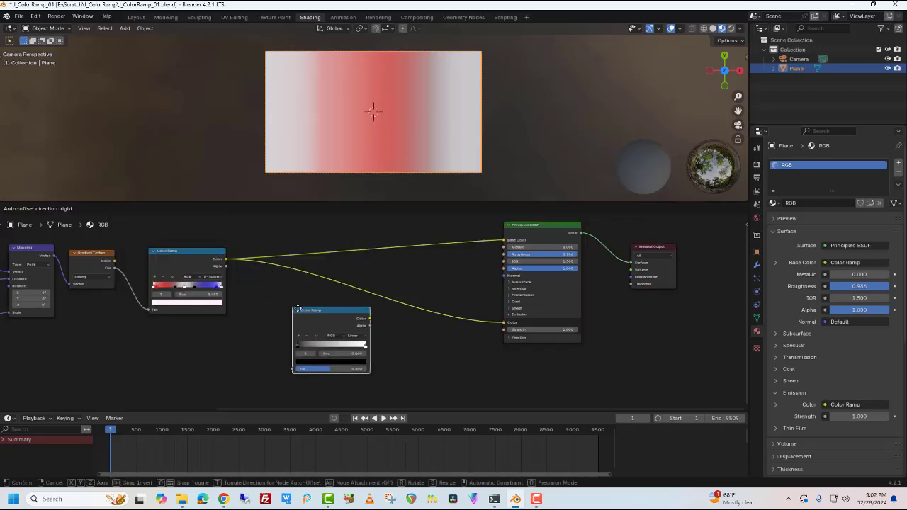
click(312, 319)
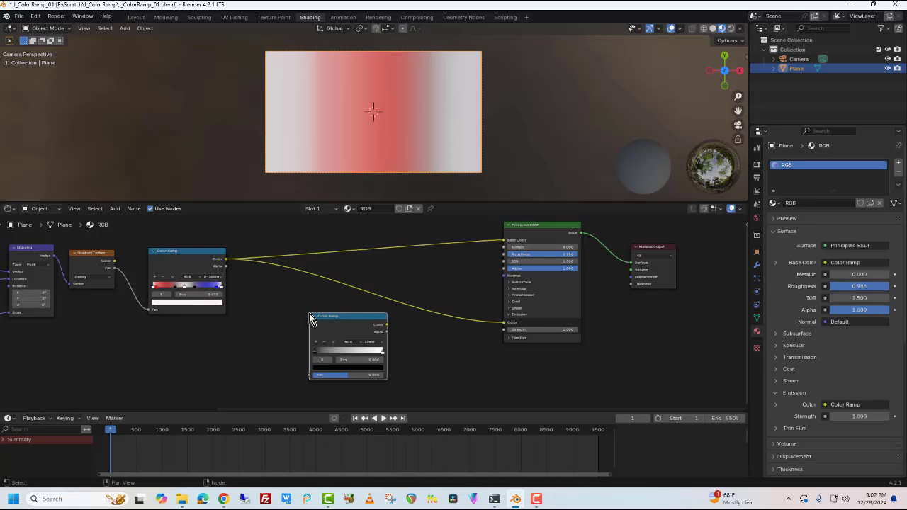
scroll(385, 343, up, 4)
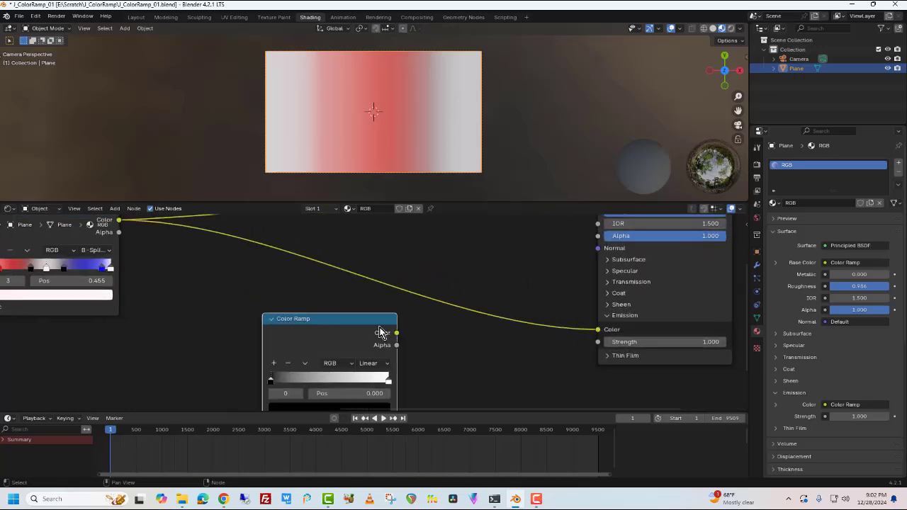
drag(365, 322, 327, 299)
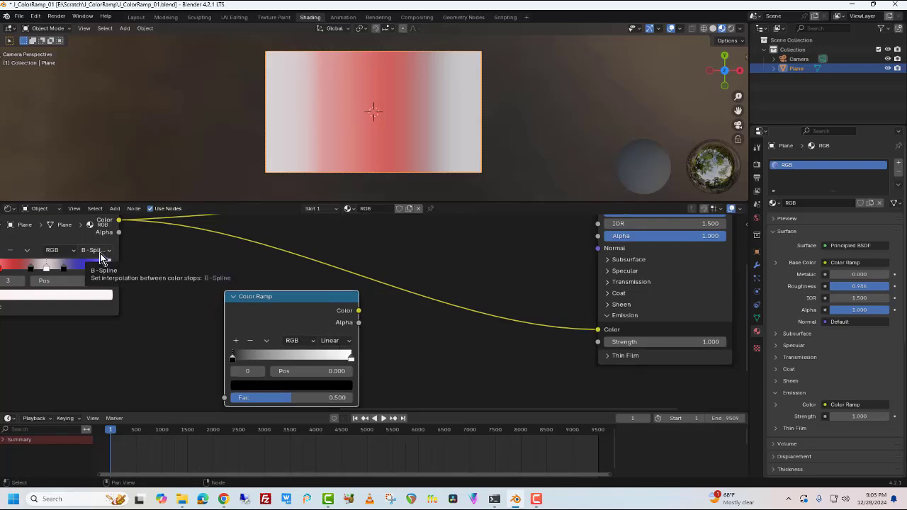
click(330, 341)
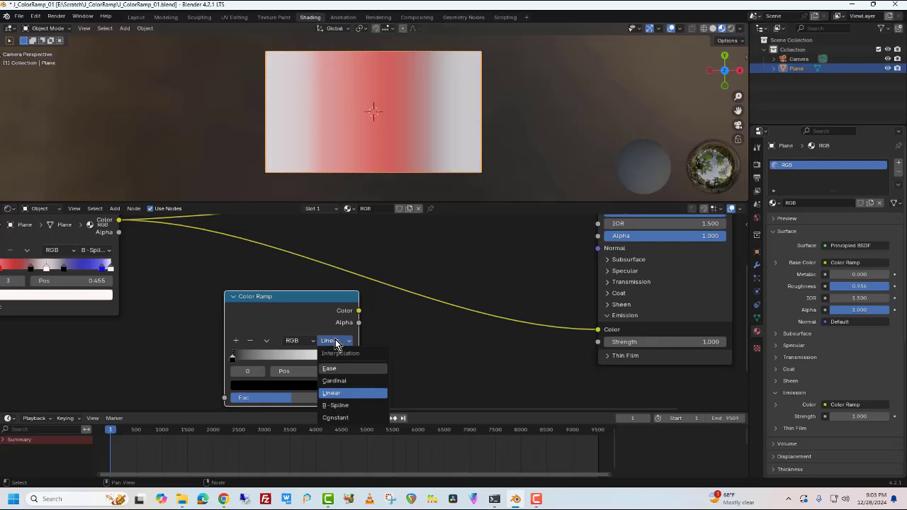
click(336, 341)
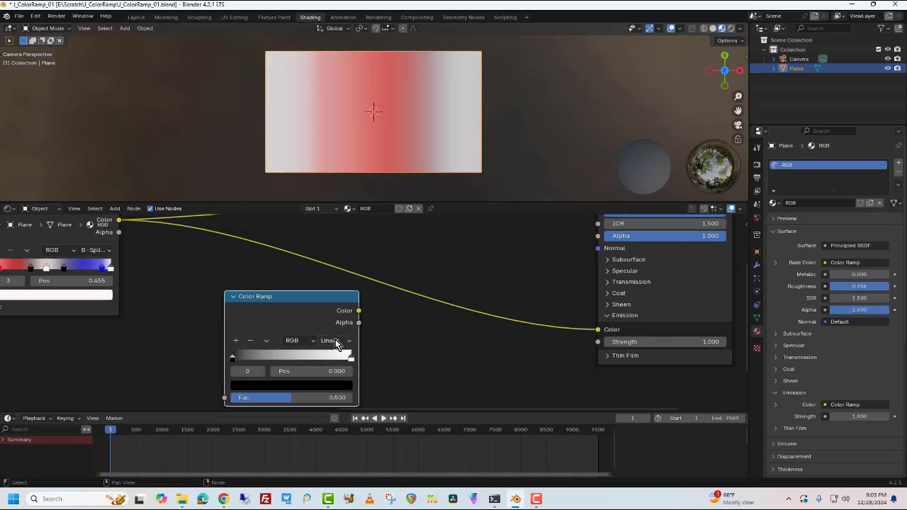
Add a middle stop at position 0.500 to the new Color Ramp and color it green with hue 0.325 and saturation 0.996.
click(236, 341)
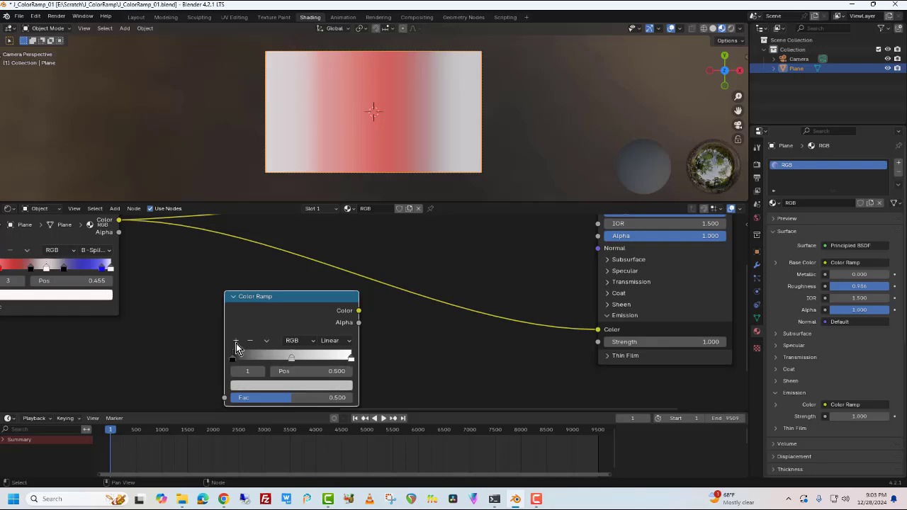
click(294, 385)
click(240, 249)
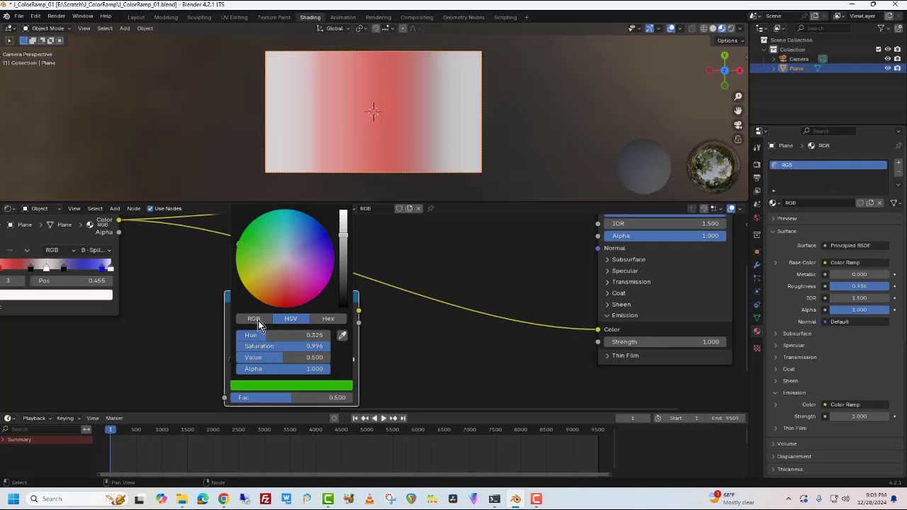
click(285, 387)
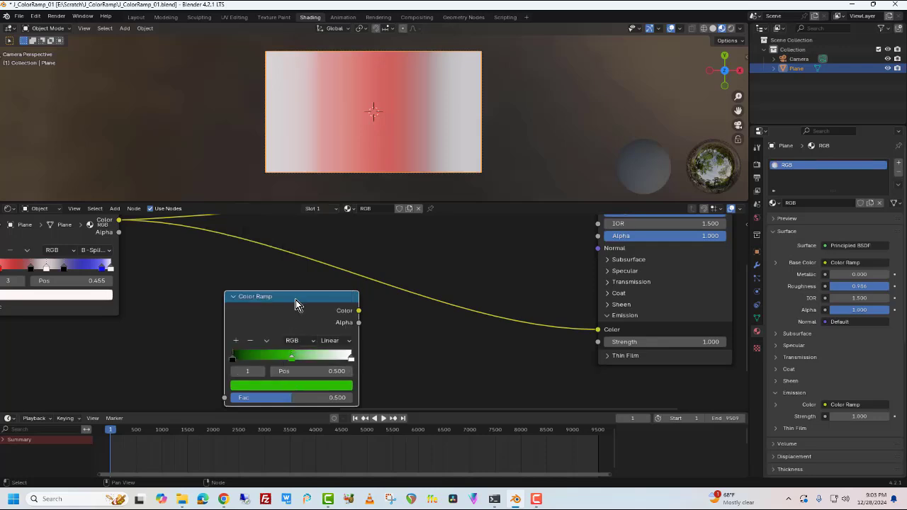
Delete the unconnected Color Ramp node with the green stop.
key(Delete)
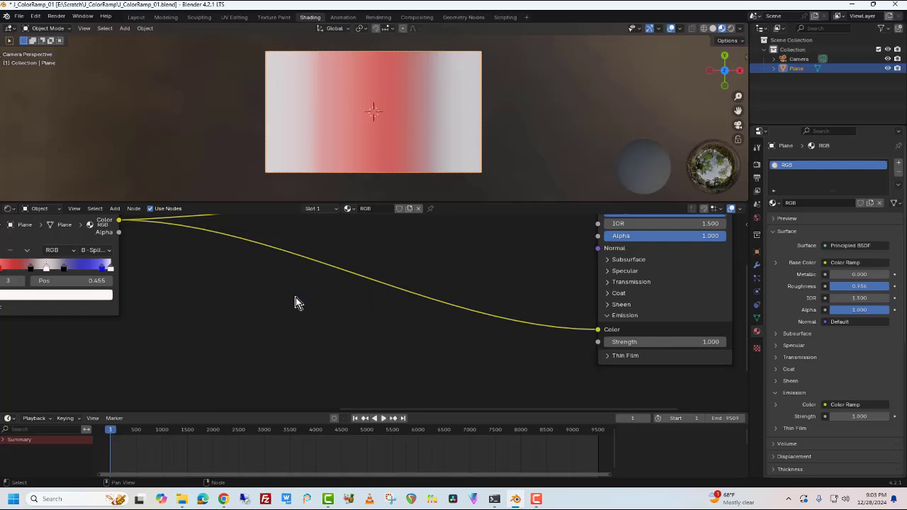
scroll(296, 303, down, 3)
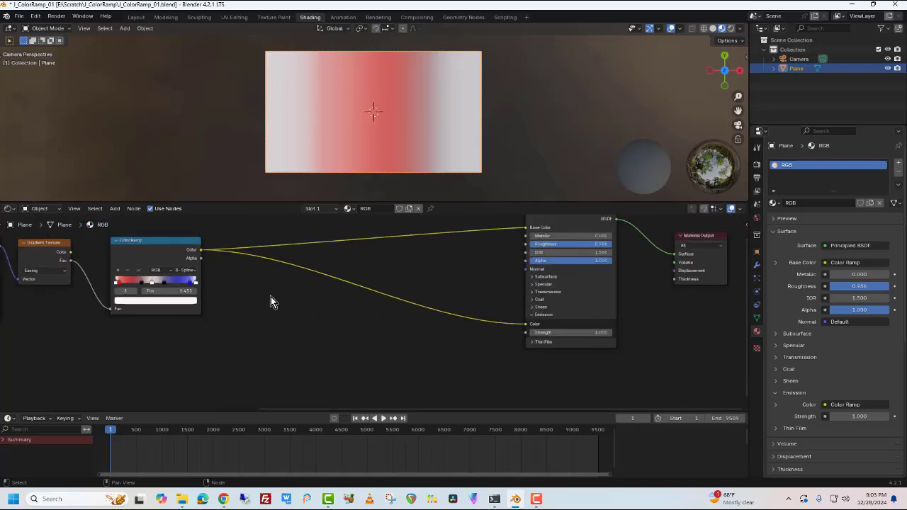
middle_drag(270, 296, 342, 306)
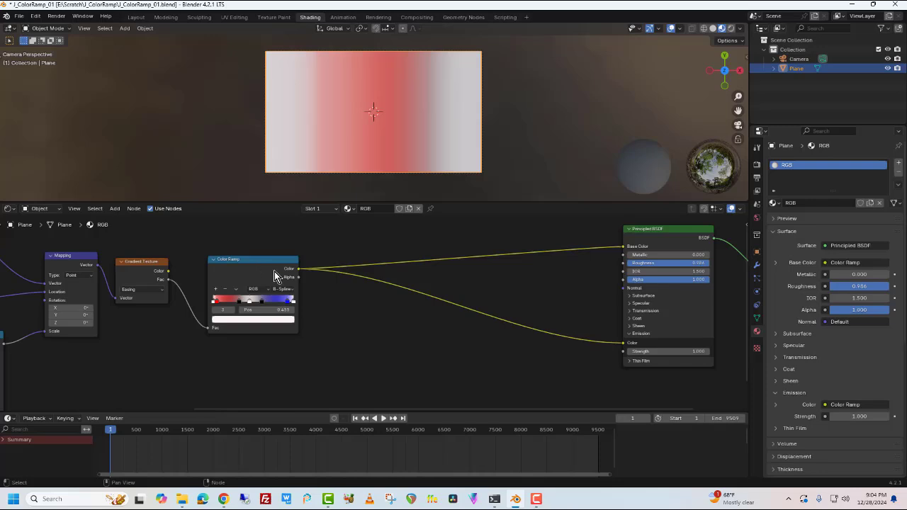
Add a second Gradient Texture node below the existing one and view its available gradient types.
middle_drag(348, 330, 685, 311)
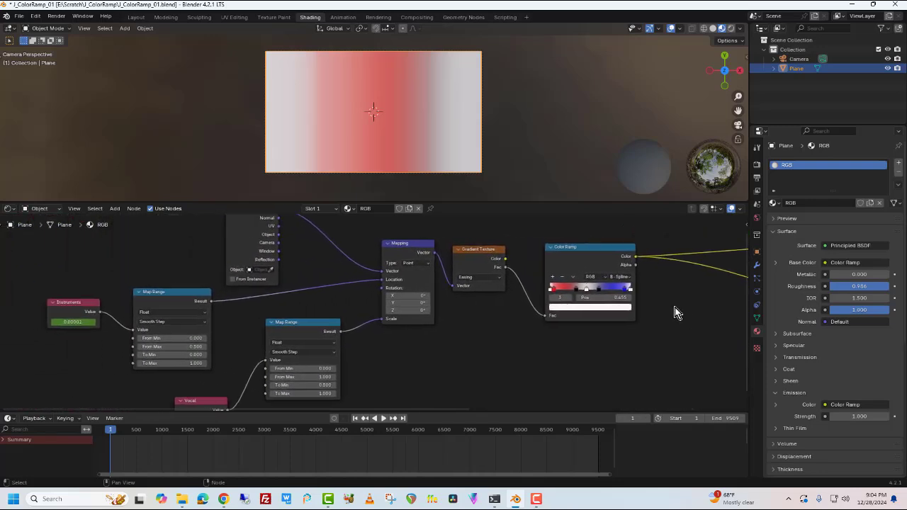
click(471, 253)
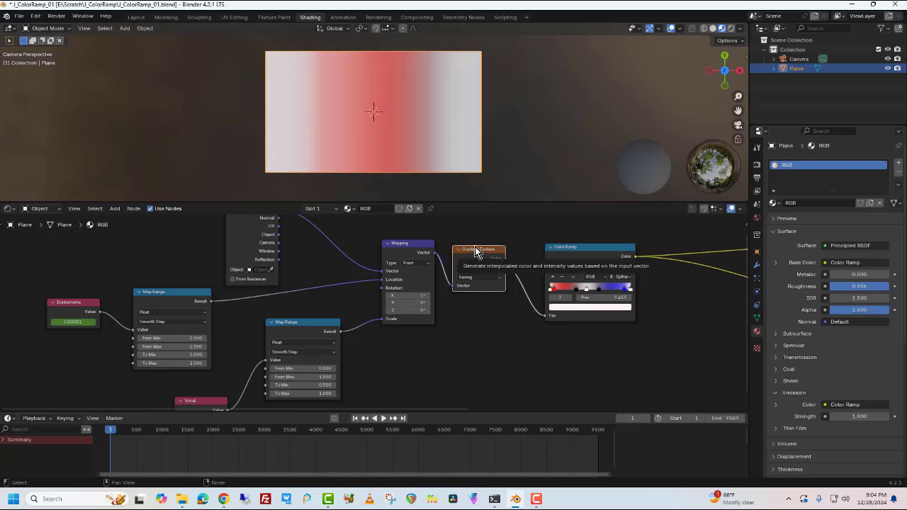
scroll(489, 349, up, 1)
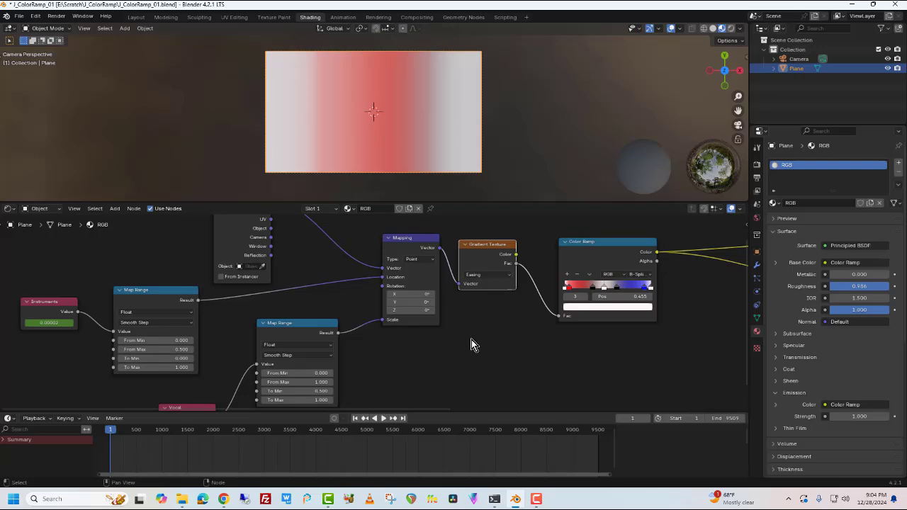
click(114, 209)
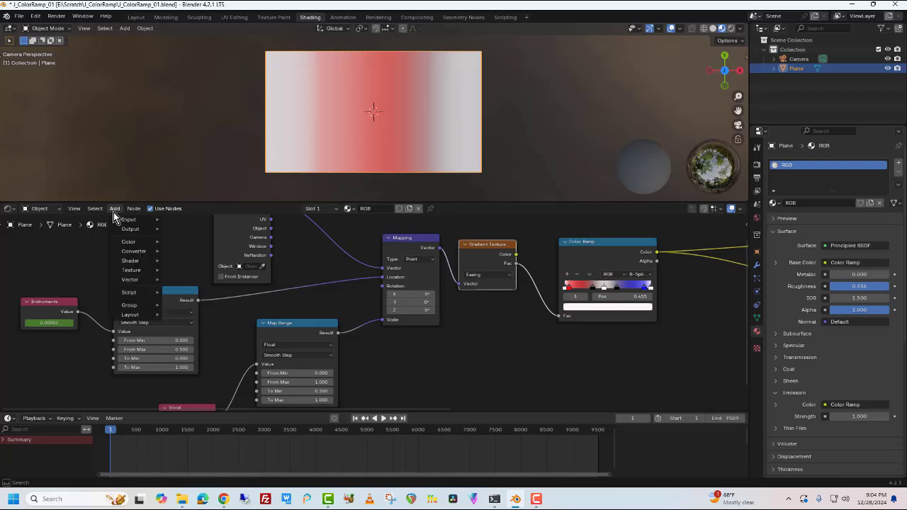
text(gra)
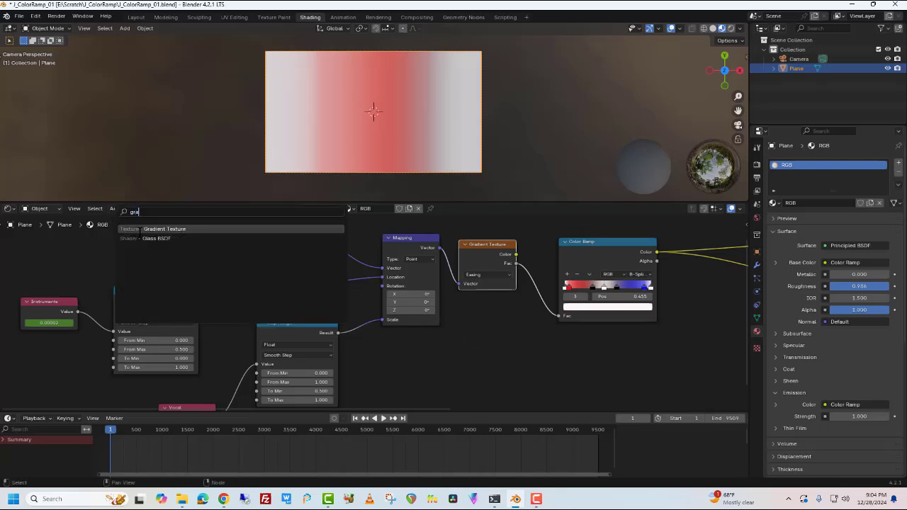
click(148, 228)
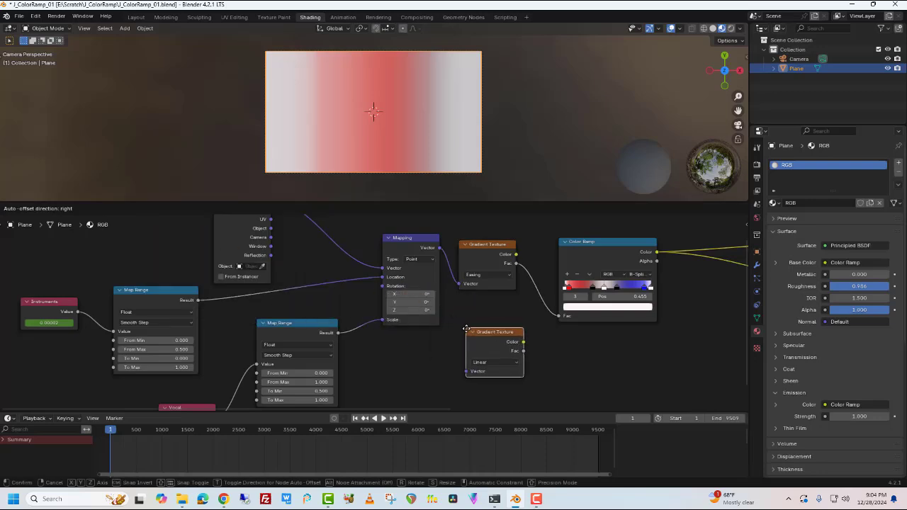
click(471, 336)
scroll(522, 363, up, 1)
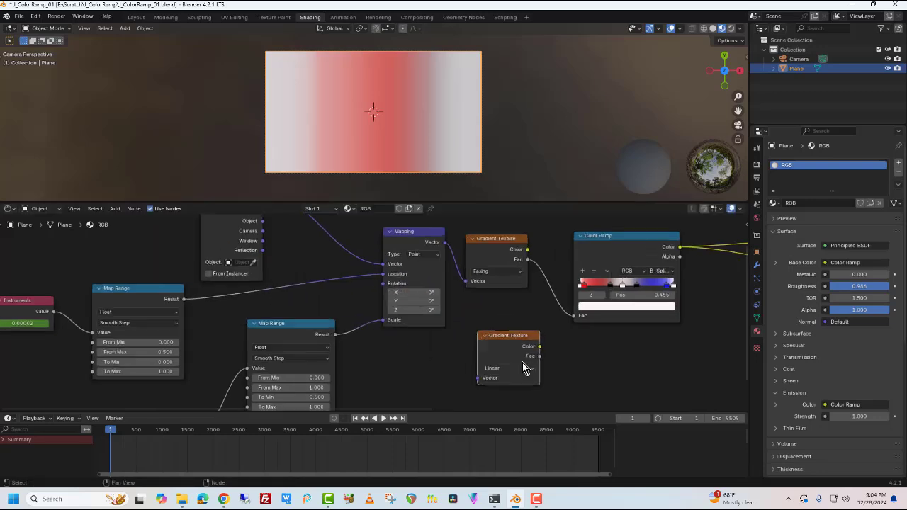
click(537, 374)
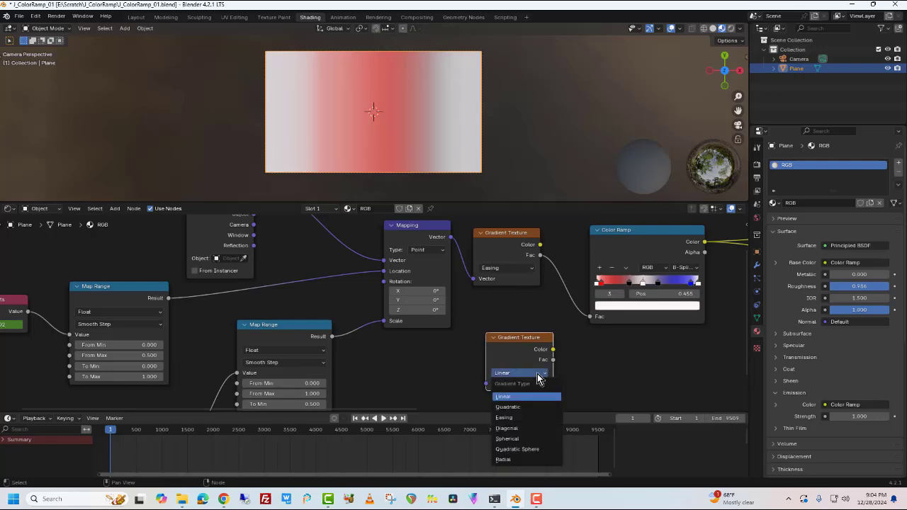
click(439, 375)
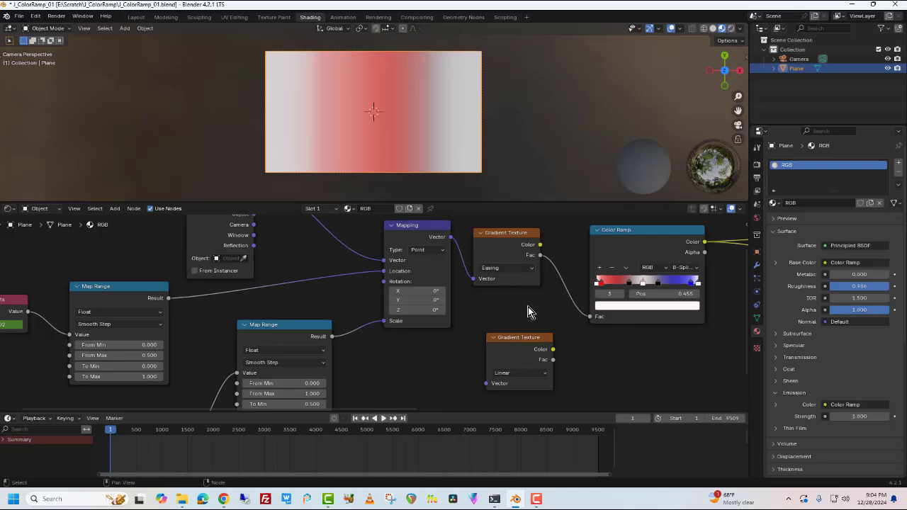
Move the new Gradient Texture node into the empty space below the Color Ramp.
click(536, 341)
scroll(423, 305, down, 3)
scroll(423, 309, down, 1)
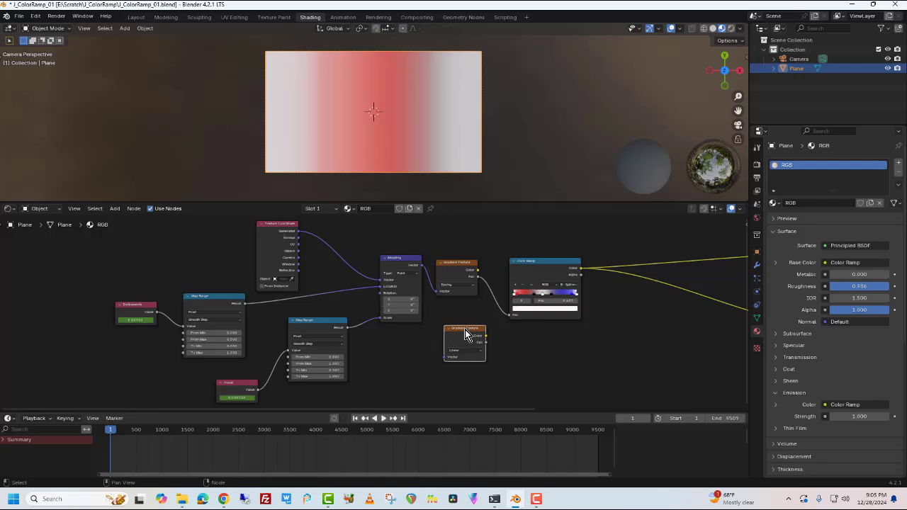
drag(466, 334, 571, 351)
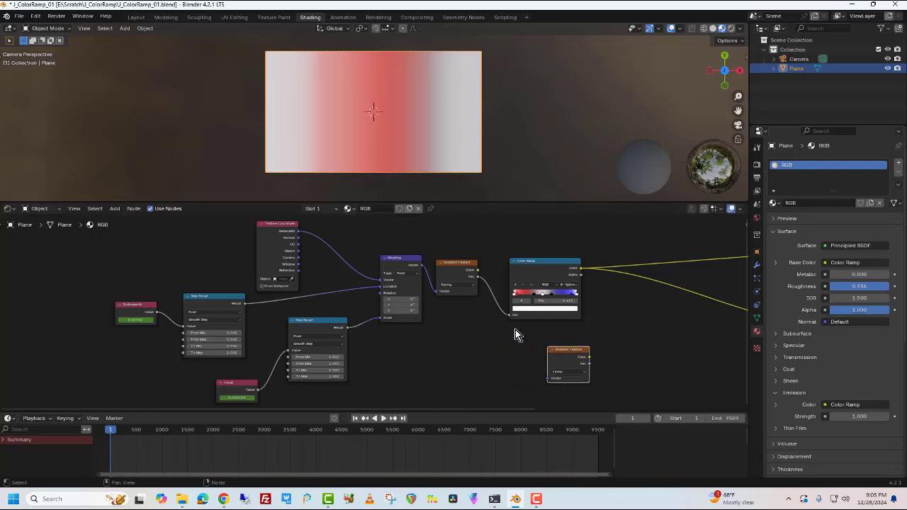
Search the add-ons in the preferences for "no" and check that Node Wrangler is enabled.
click(35, 16)
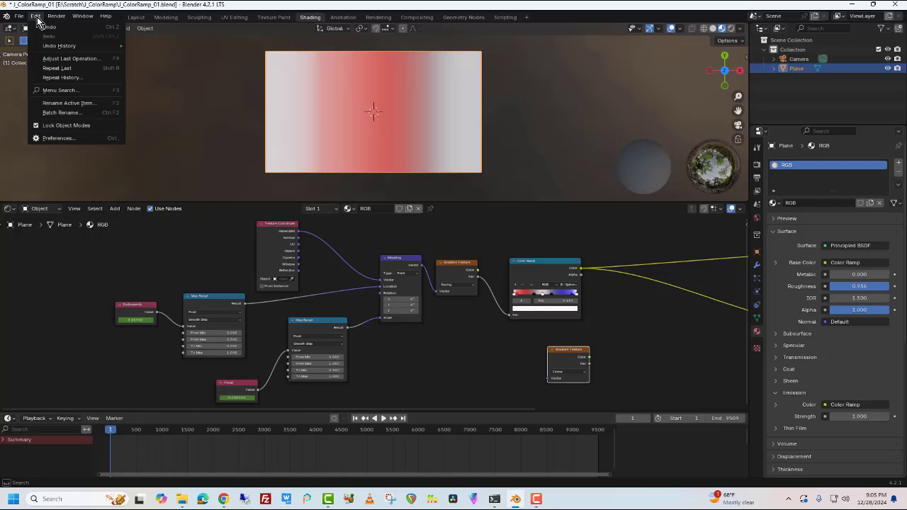
click(60, 139)
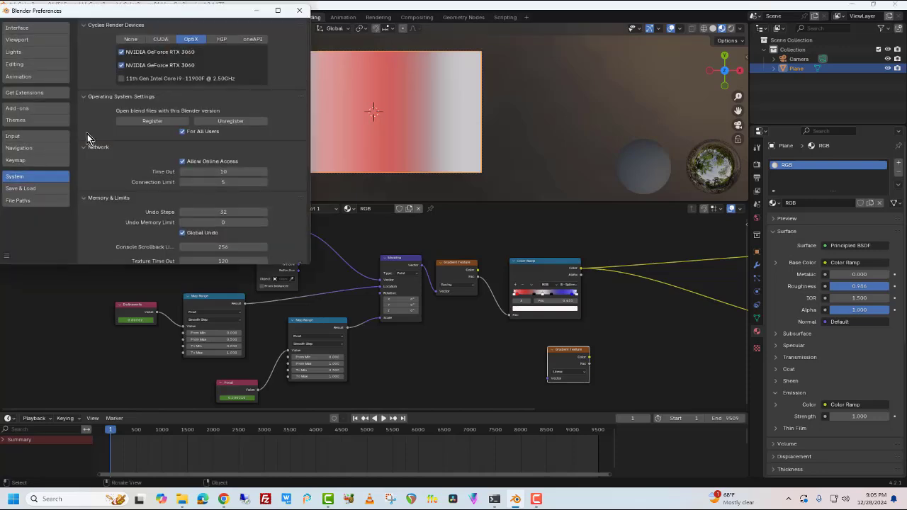
click(31, 110)
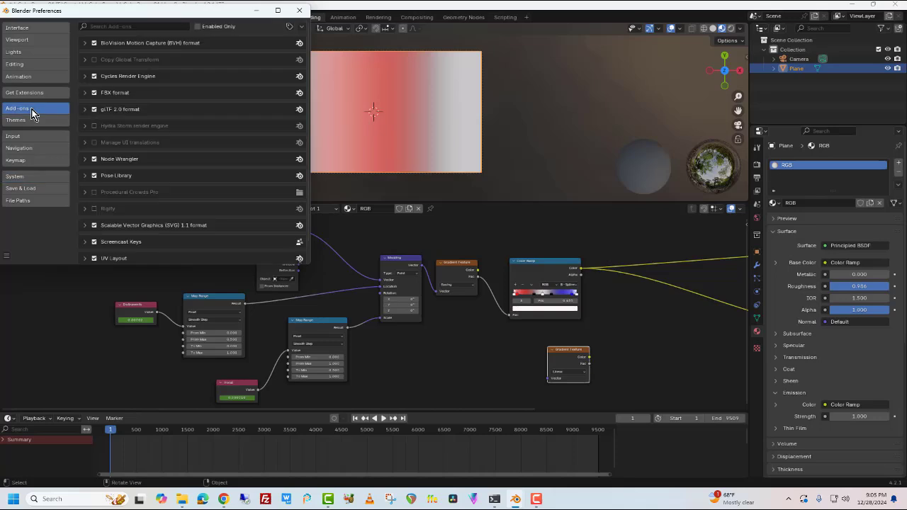
click(128, 25)
text(no)
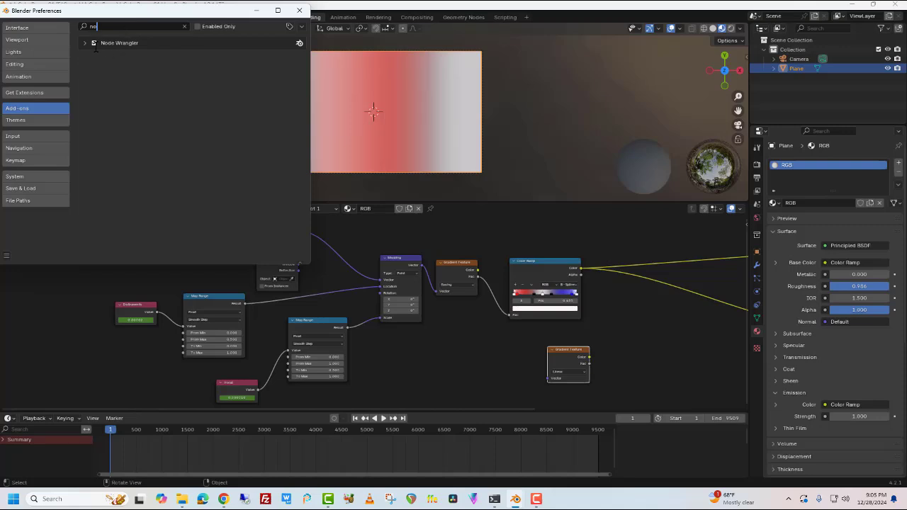
click(94, 43)
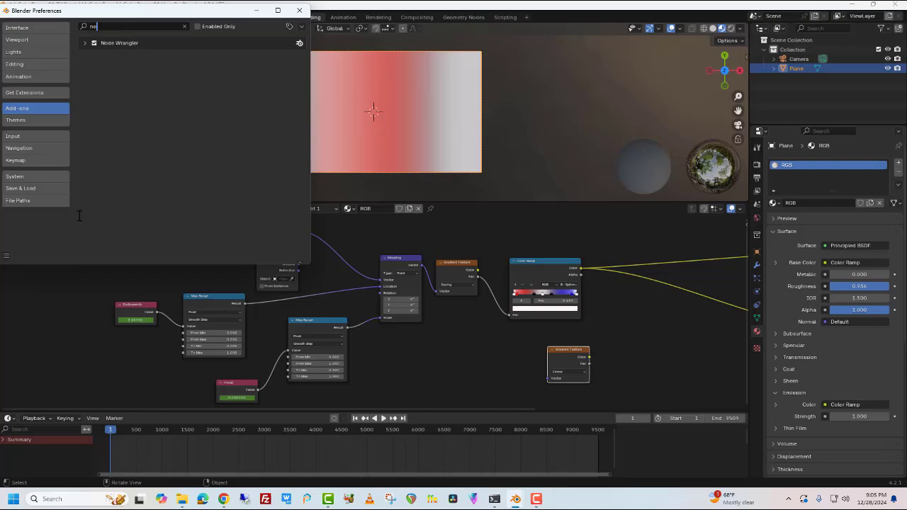
Save the preferences and close their window.
click(8, 257)
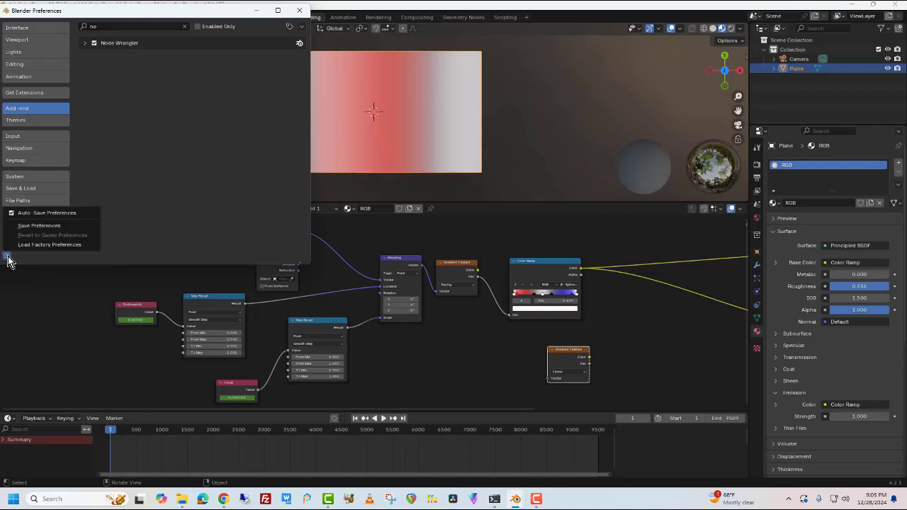
click(23, 225)
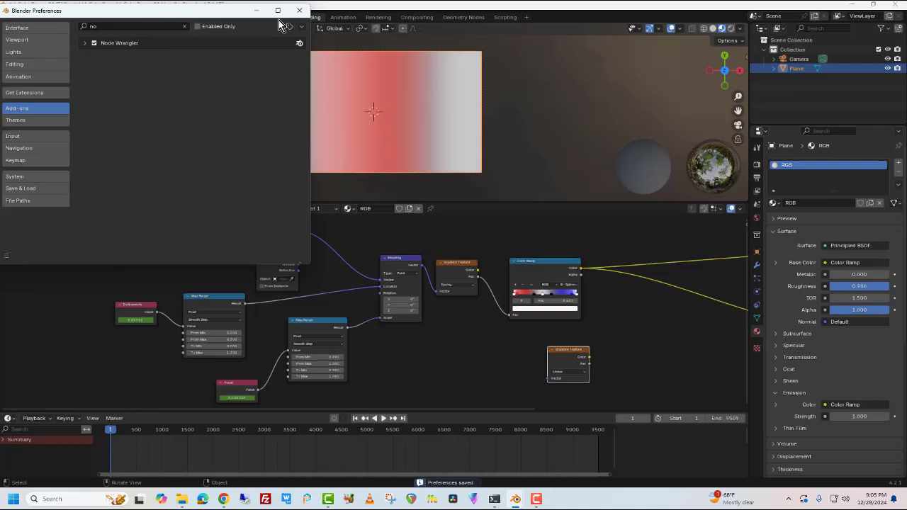
click(298, 10)
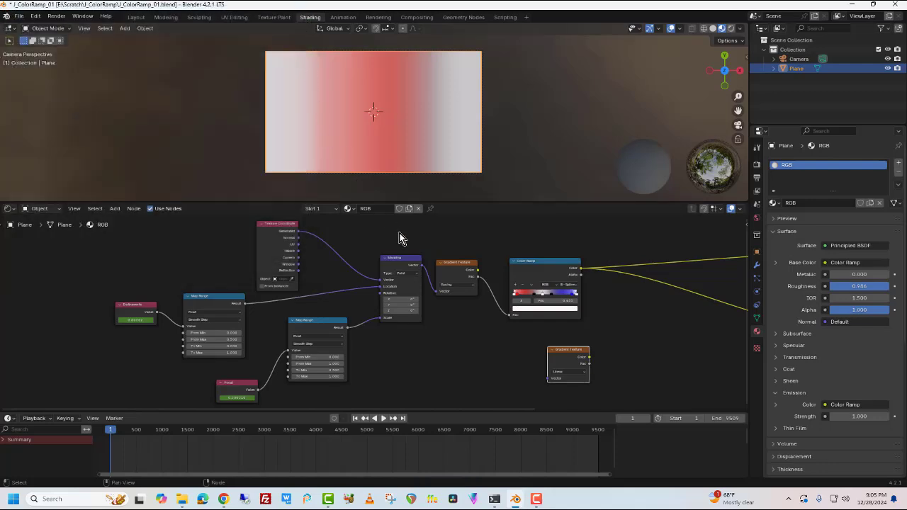
Use Node Wrangler to attach Texture Coordinate and Mapping nodes to the new Gradient Texture, leaving only the Gradient Texture selected.
scroll(487, 357, up, 2)
middle_drag(518, 355, 458, 307)
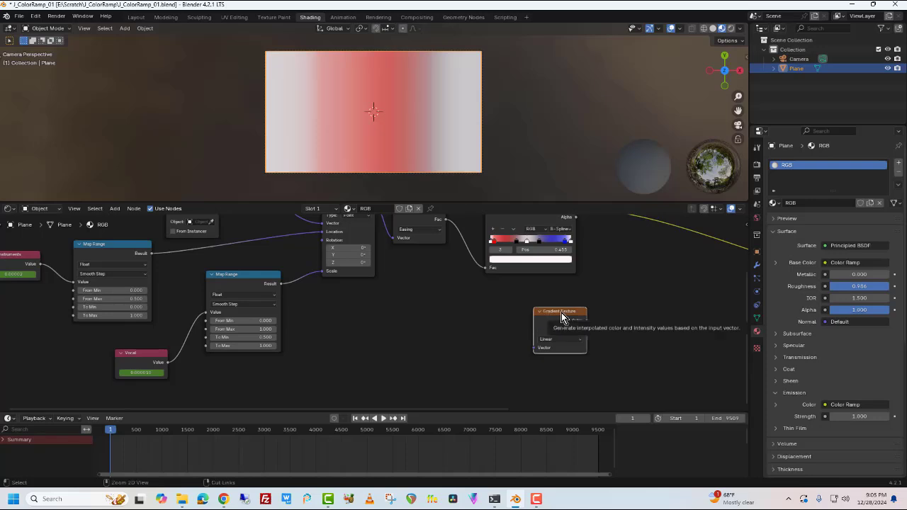
key(ctrl+t)
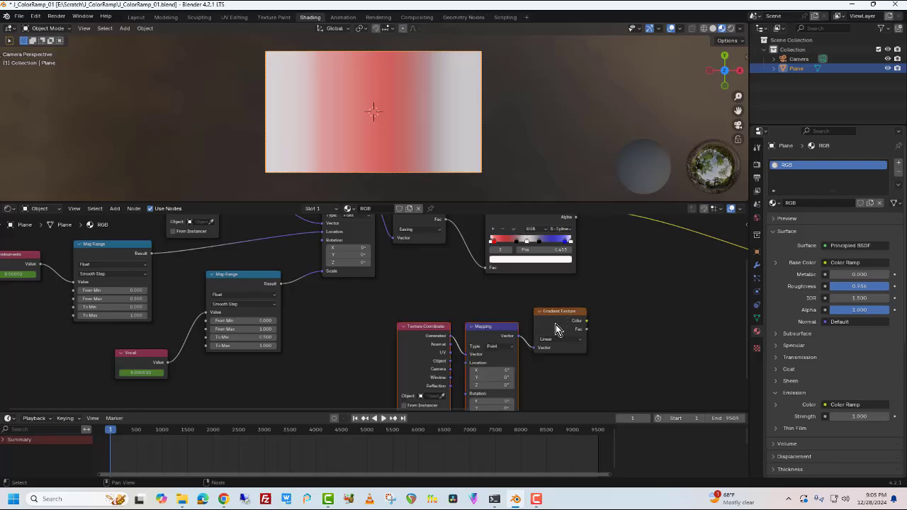
click(551, 317)
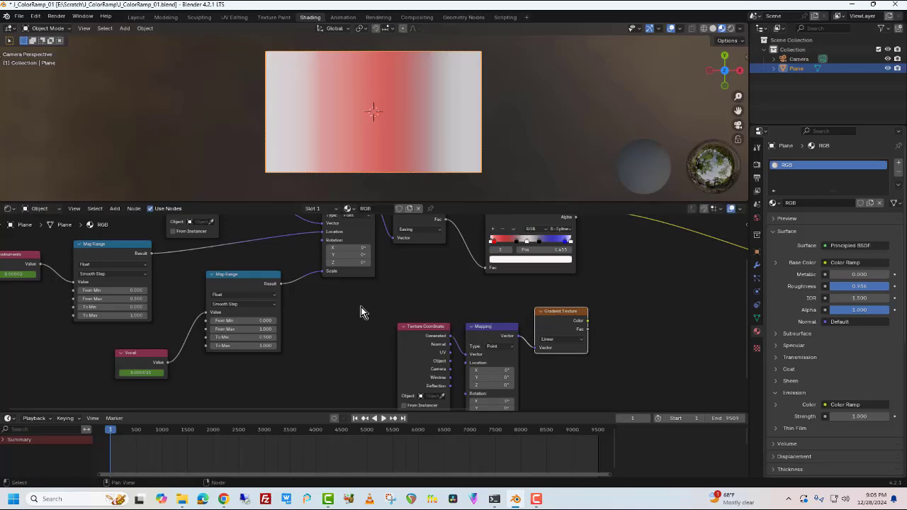
Delete the spare Texture Coordinate, Mapping and Gradient Texture nodes below the Color Ramp.
scroll(365, 332, up, 1)
scroll(366, 338, up, 3)
scroll(367, 340, down, 8)
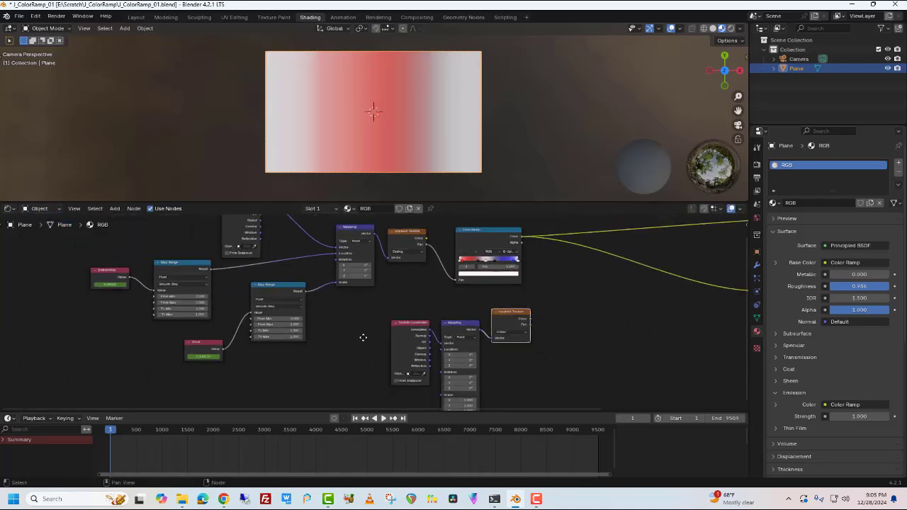
middle_drag(363, 338, 386, 377)
click(373, 270)
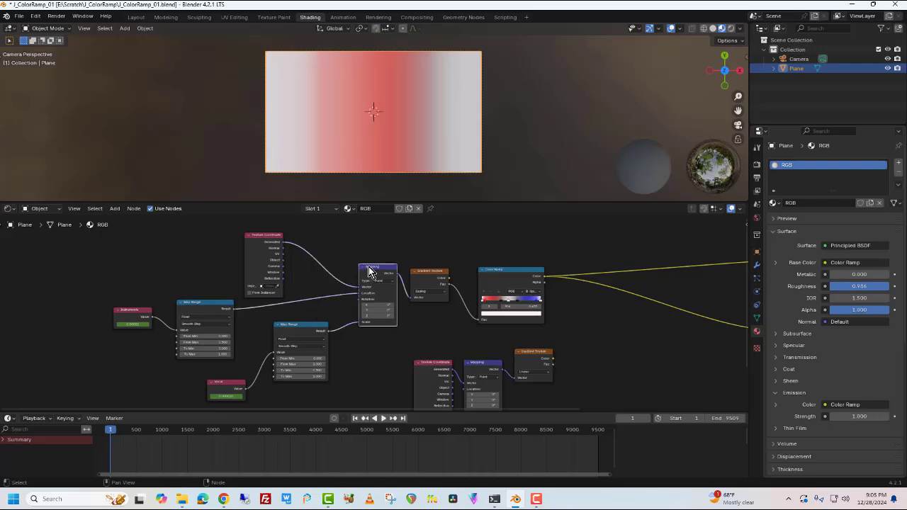
click(271, 236)
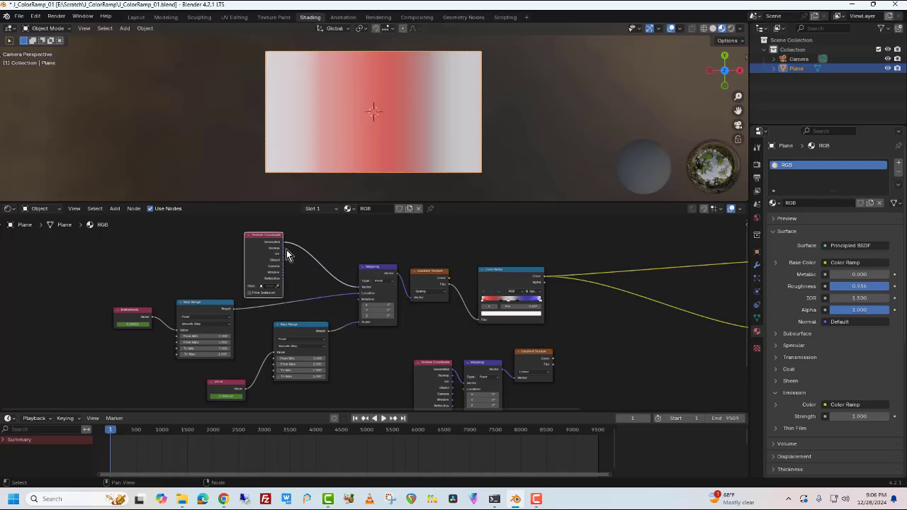
drag(285, 246, 360, 292)
drag(400, 348, 535, 386)
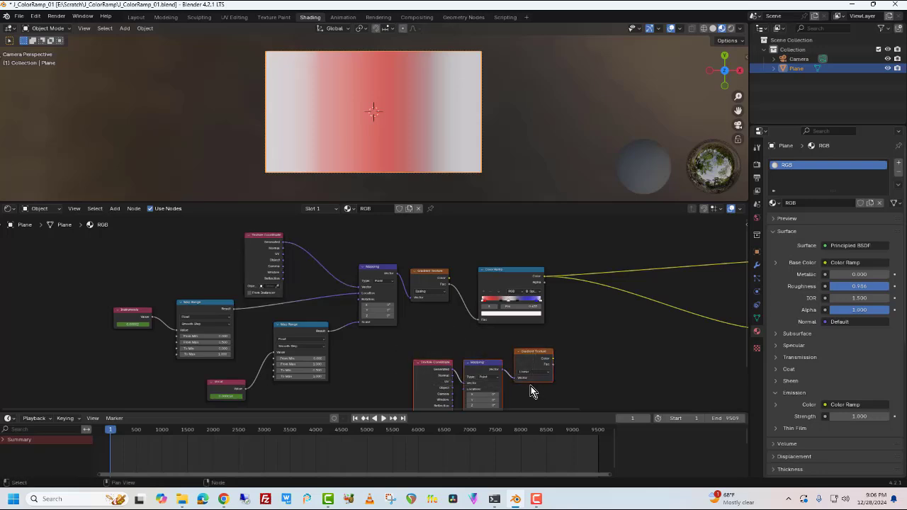
key(Delete)
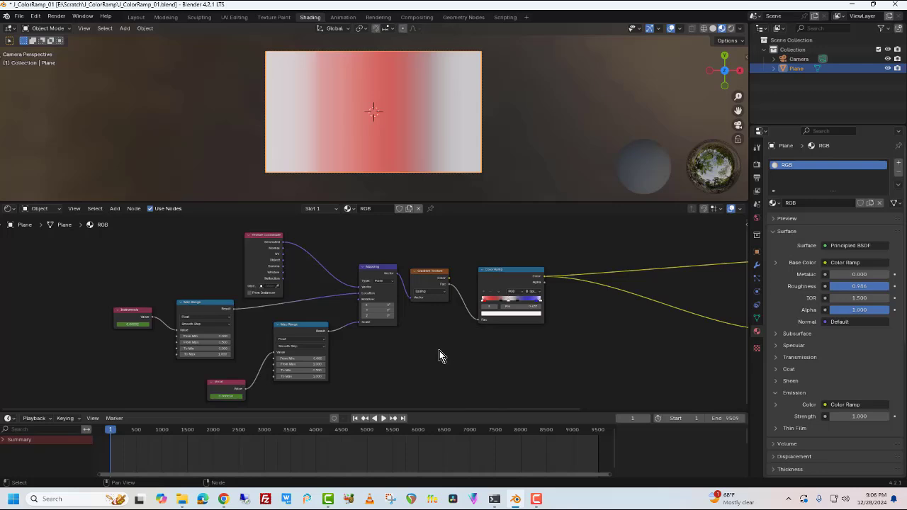
Examine the Texture Coordinate, upper Map Range and Instruments nodes that feed the Mapping node.
middle_drag(439, 350, 539, 336)
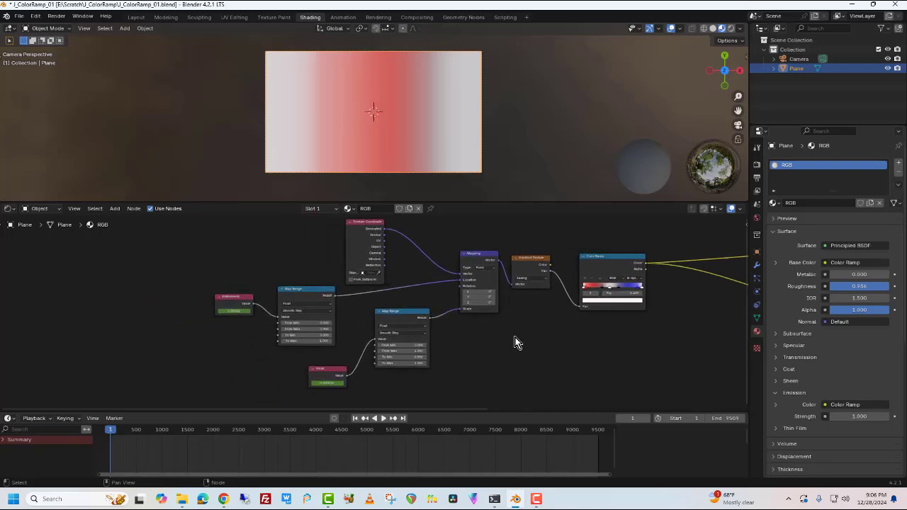
click(367, 223)
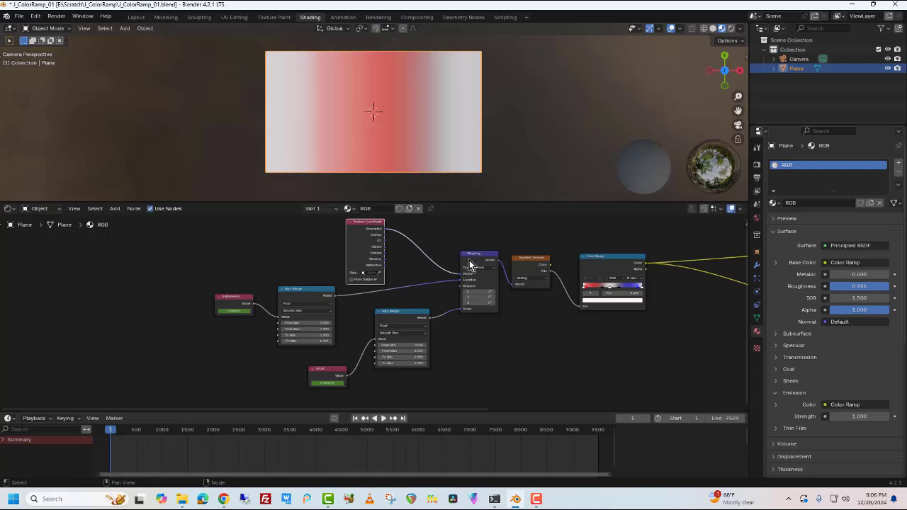
click(311, 291)
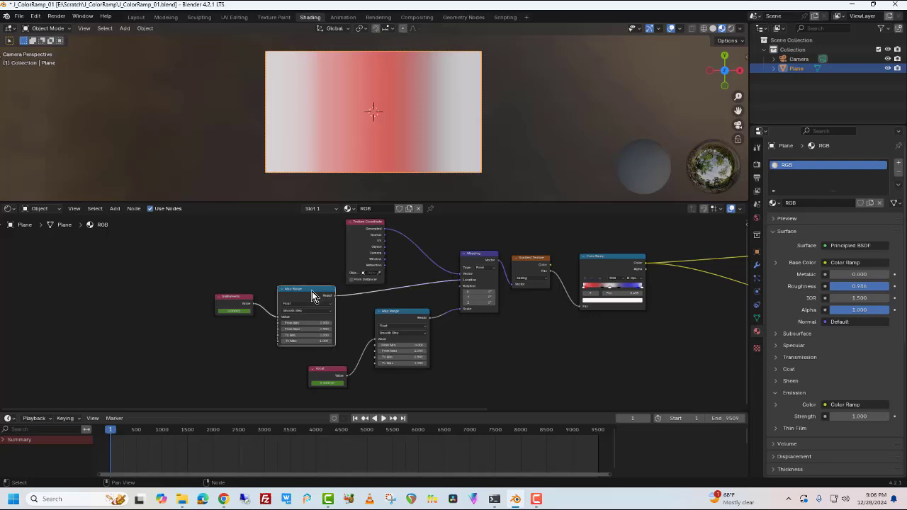
click(240, 303)
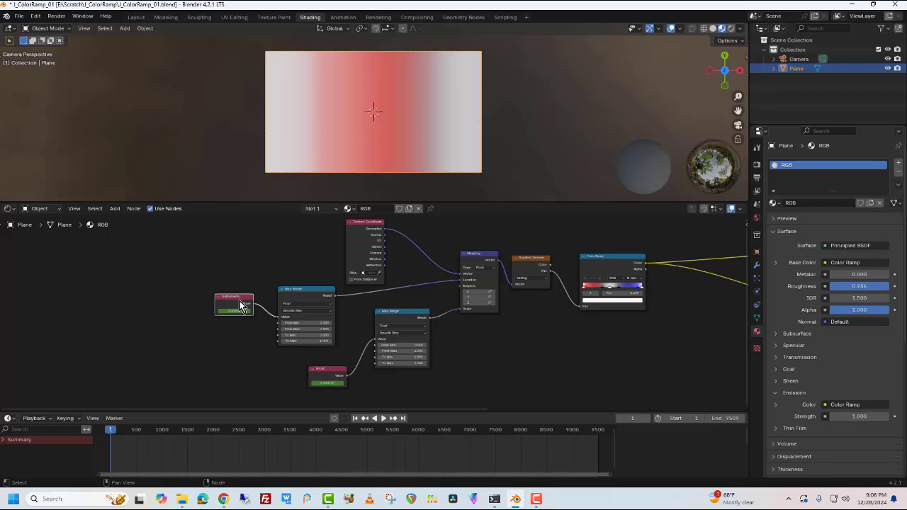
Try adding another Map Range node beside the Instruments node.
click(114, 208)
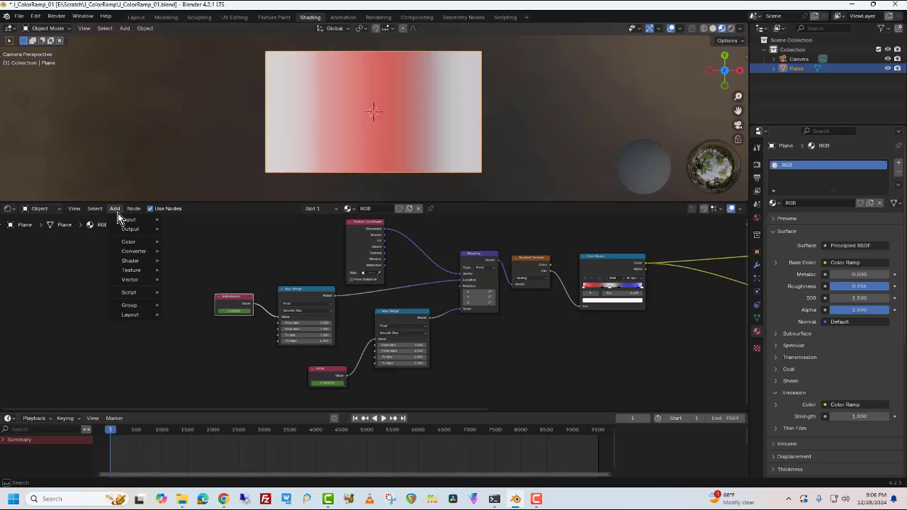
text(map)
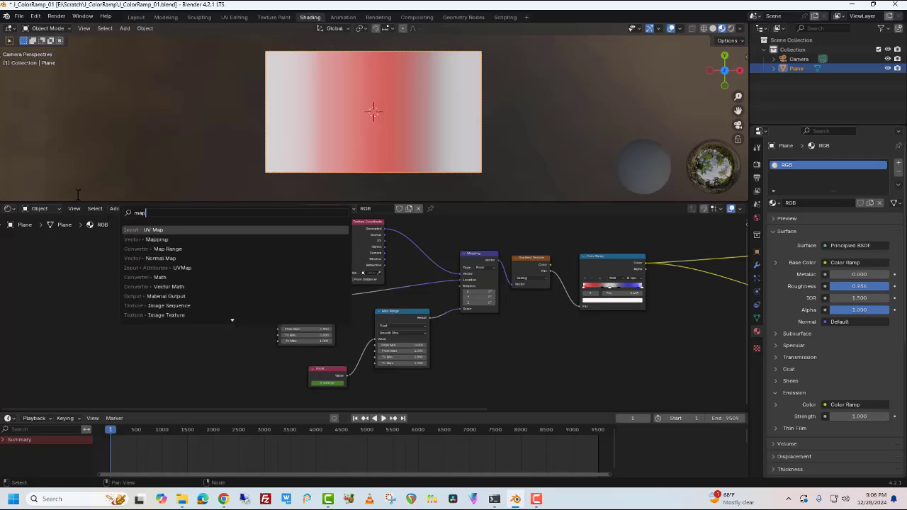
click(160, 248)
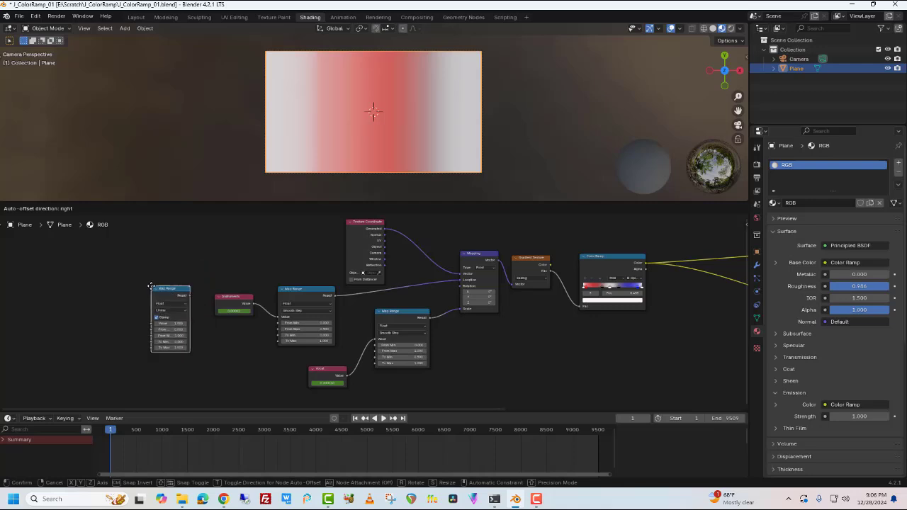
click(152, 291)
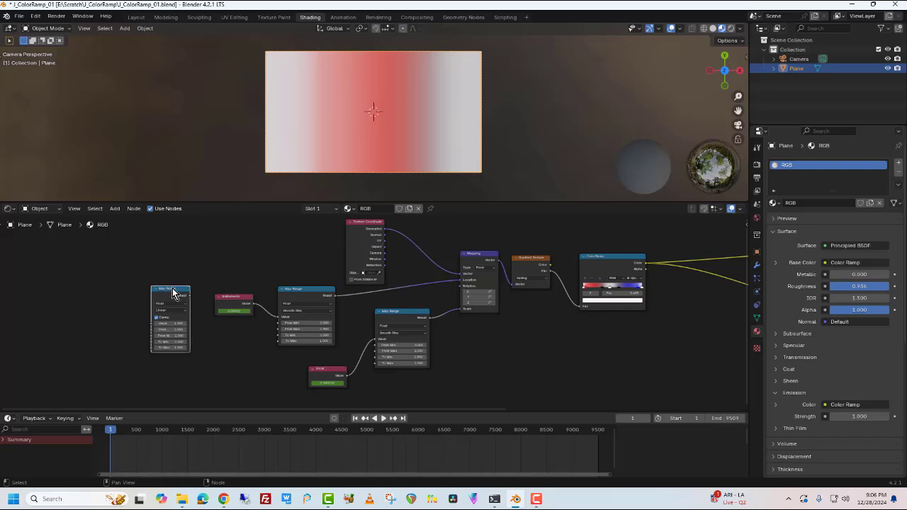
key(x)
Check the interpolation type options of the Map Range node connected to Instruments.
scroll(253, 308, up, 3)
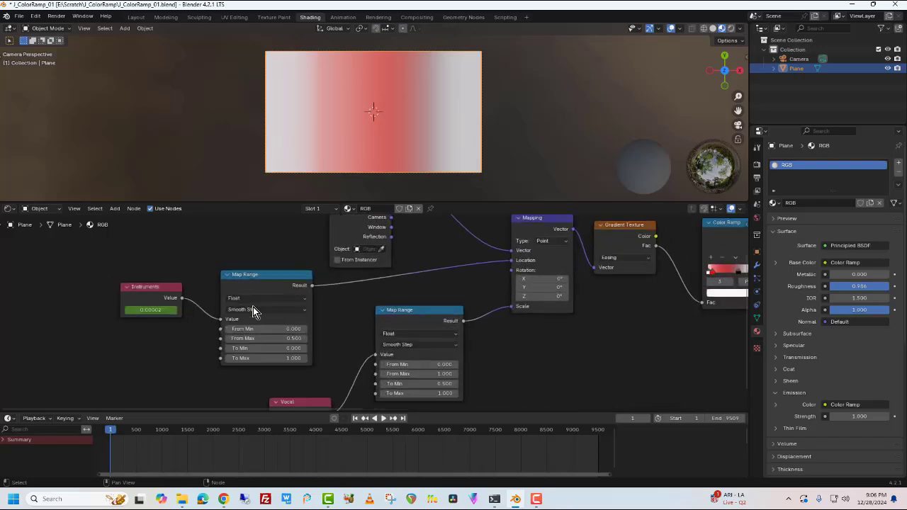
scroll(253, 307, up, 2)
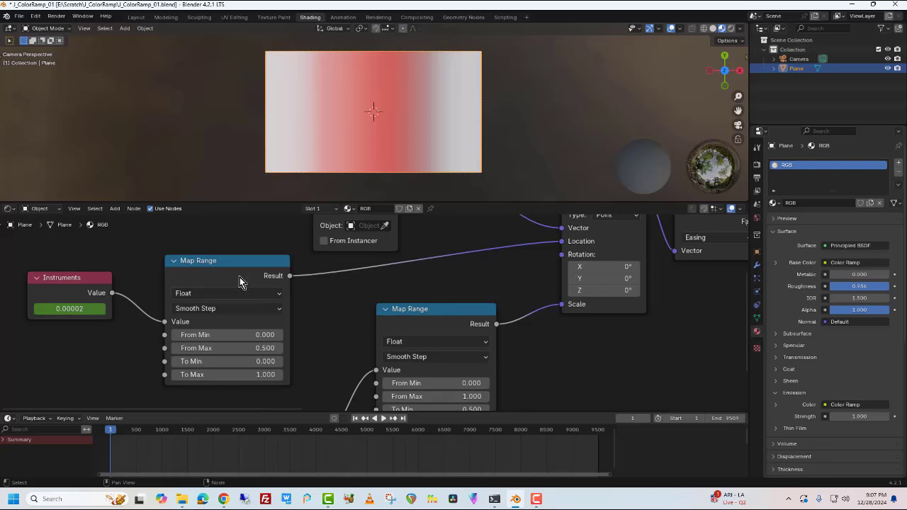
click(269, 308)
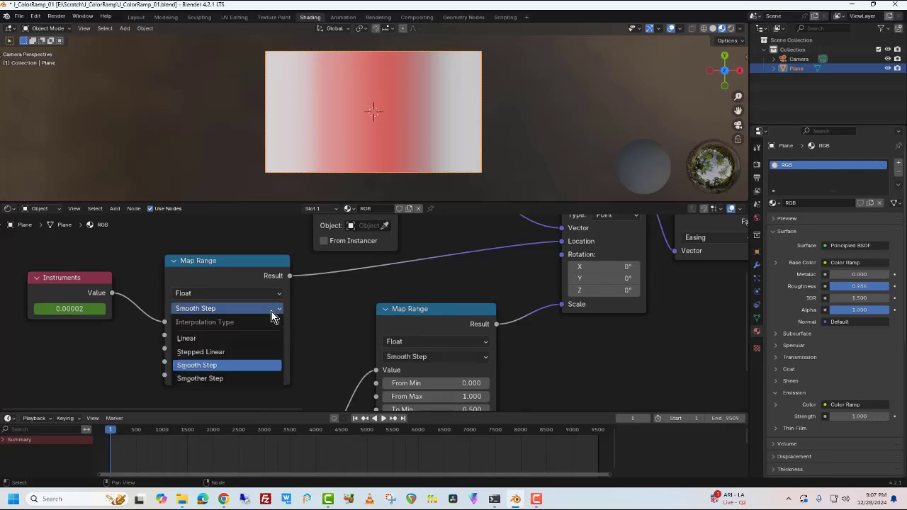
click(271, 312)
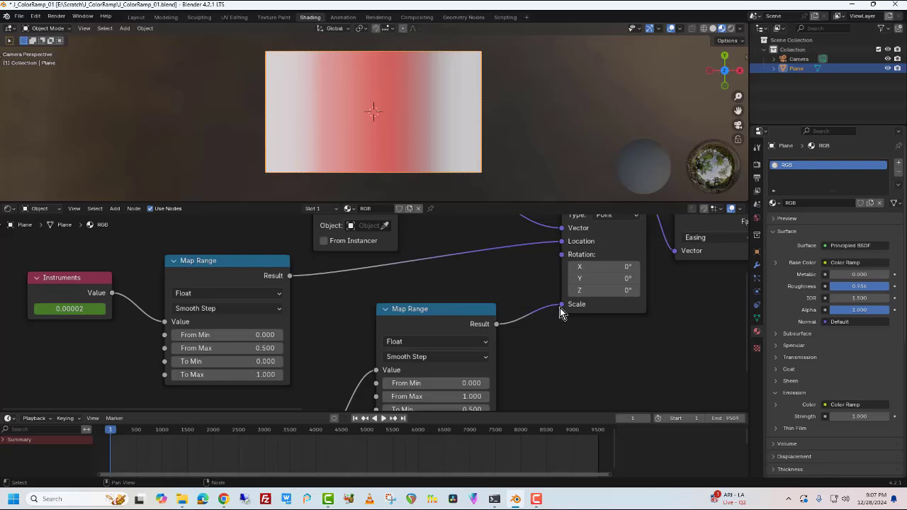
Disconnect the Vocal Map Range from the Mapping node's Scale and shift both Map Range nodes slightly.
drag(560, 307, 540, 330)
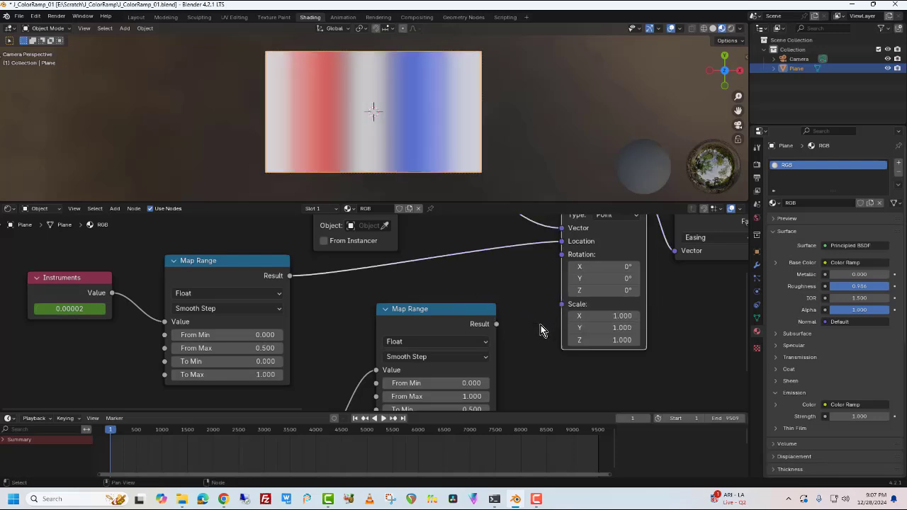
drag(455, 312, 479, 336)
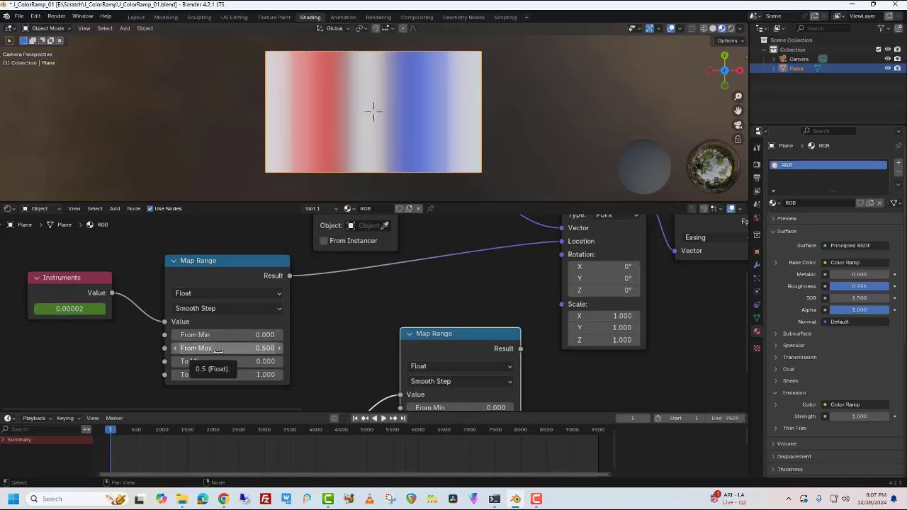
drag(218, 350, 261, 347)
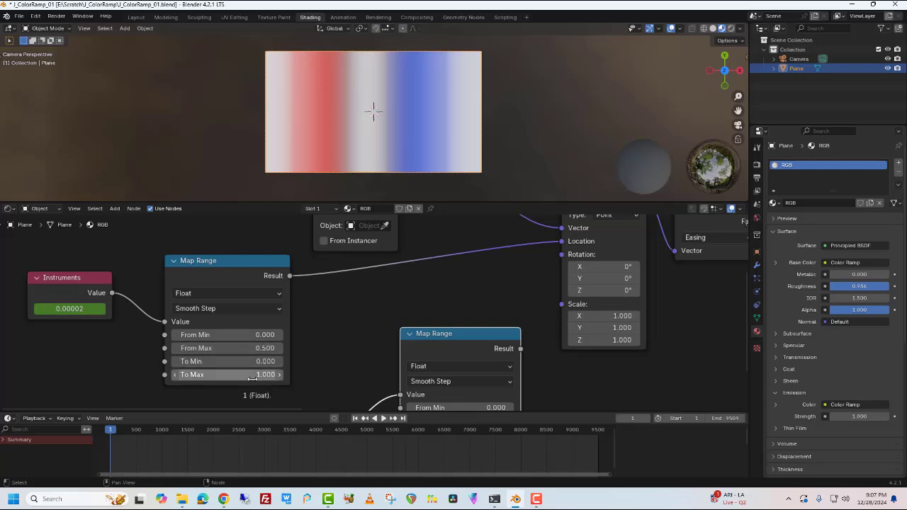
click(261, 264)
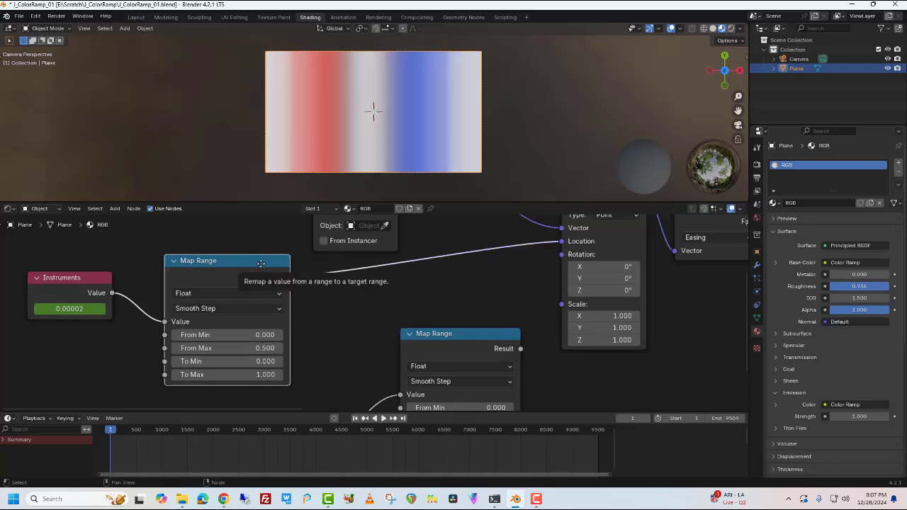
drag(260, 264, 290, 268)
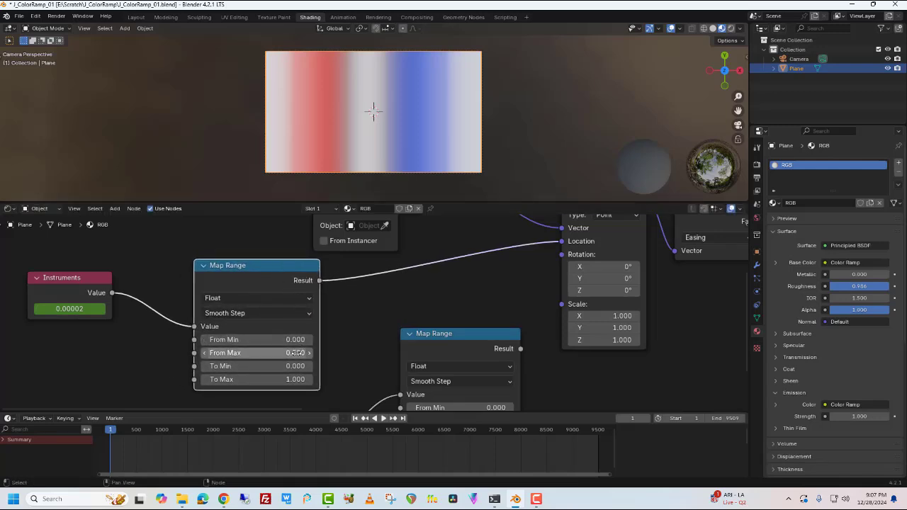
mouse_move(294, 353)
mouse_down()
mouse_move(274, 354)
mouse_move(293, 352)
mouse_move(285, 353)
mouse_up()
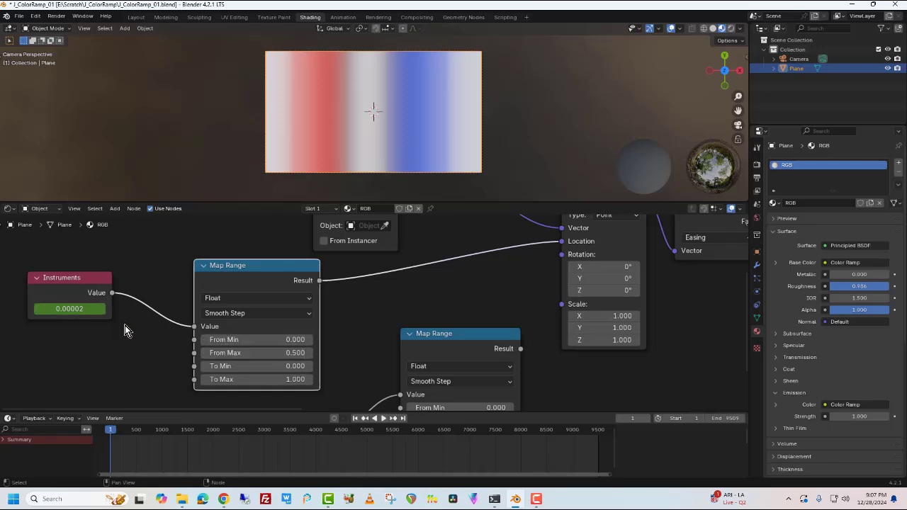
Add a Value node and place it below the Instruments node.
middle_drag(124, 325, 242, 304)
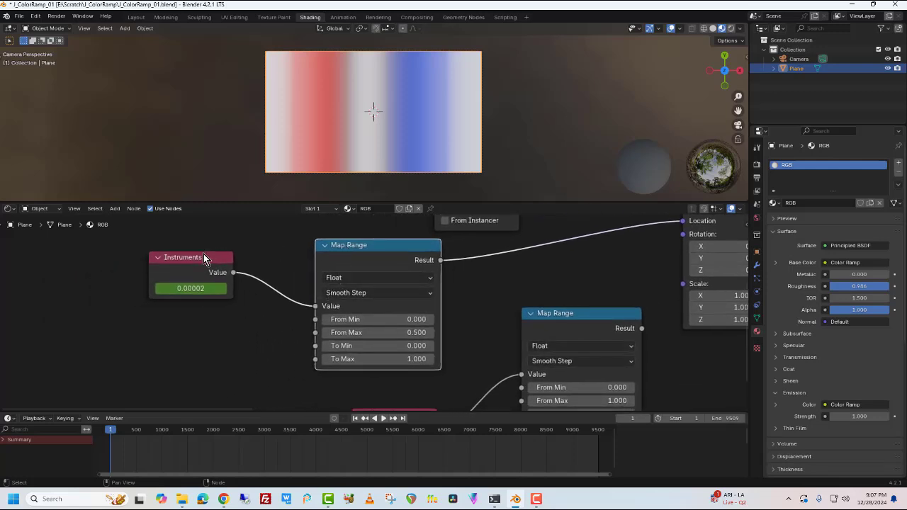
middle_drag(191, 320, 248, 333)
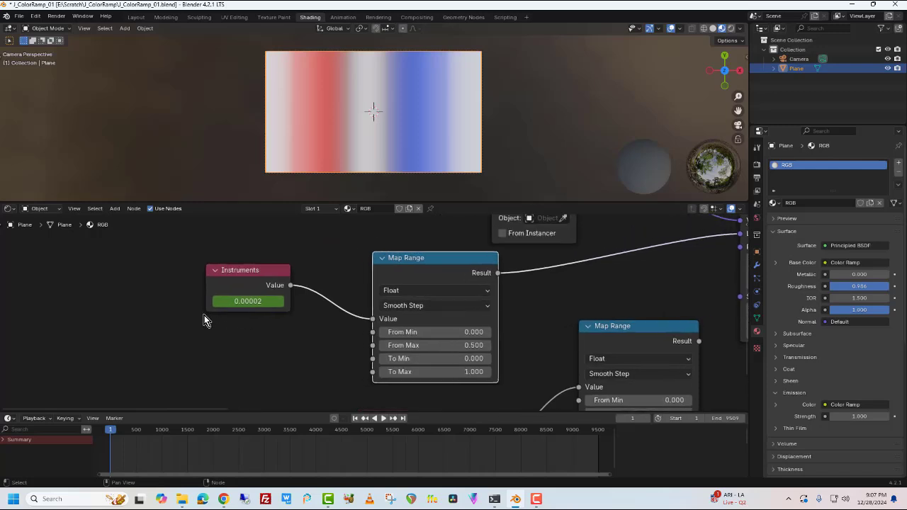
click(116, 210)
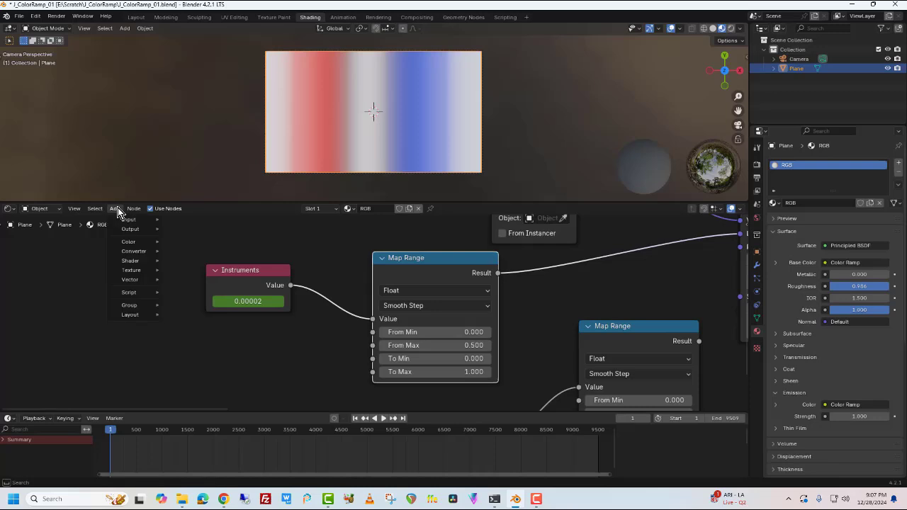
text(valu)
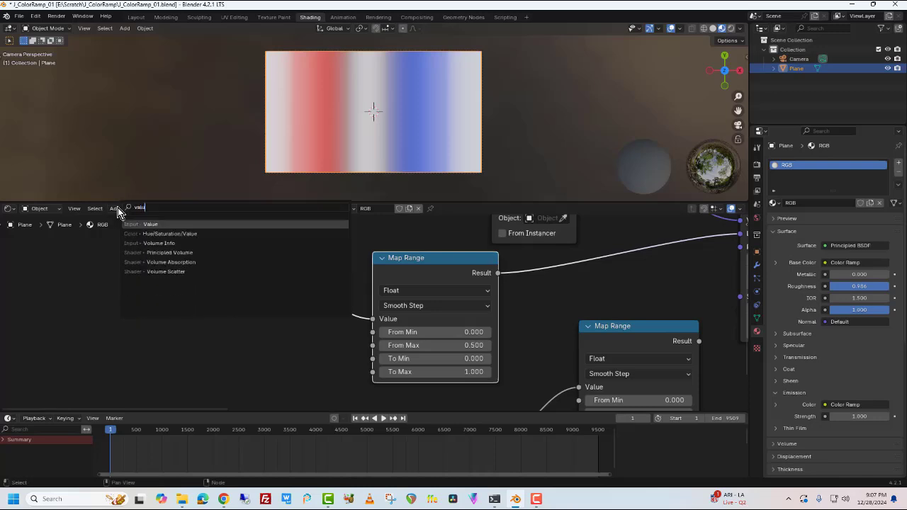
key(Return)
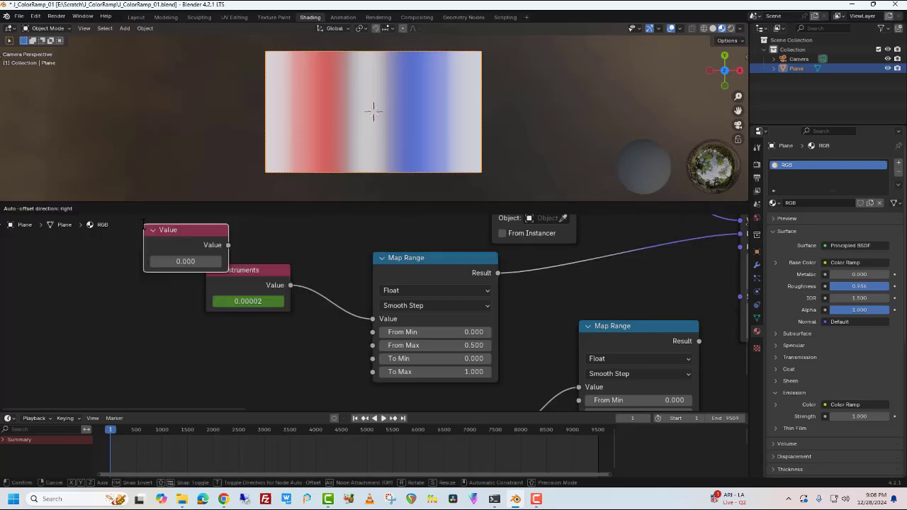
click(164, 335)
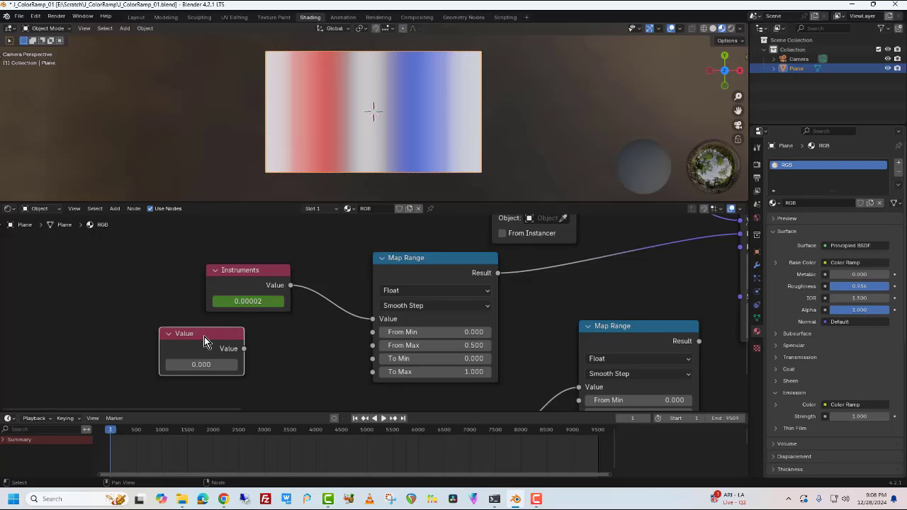
Label the new Value node "bass".
key(F2)
text(your)
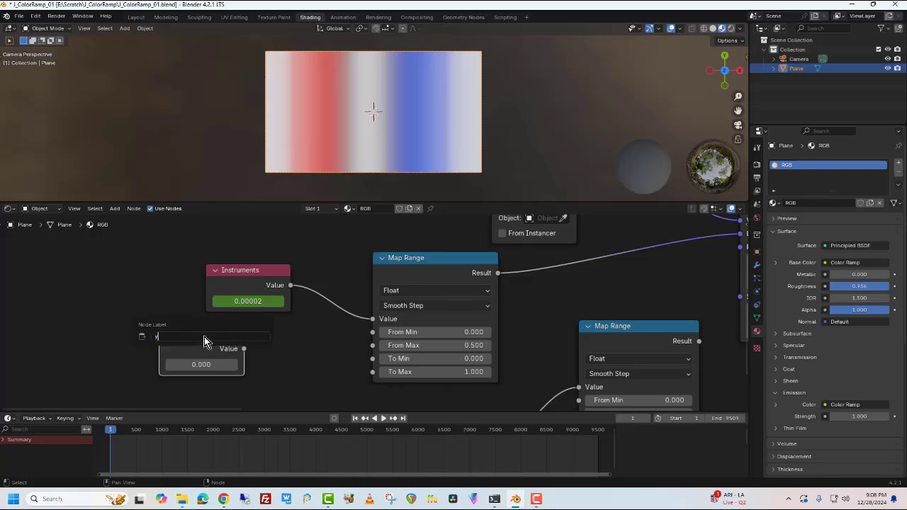
key(BackSpace)
key(BackSpace)
key(BackSpace)
key(BackSpace)
text(bass)
key(Return)
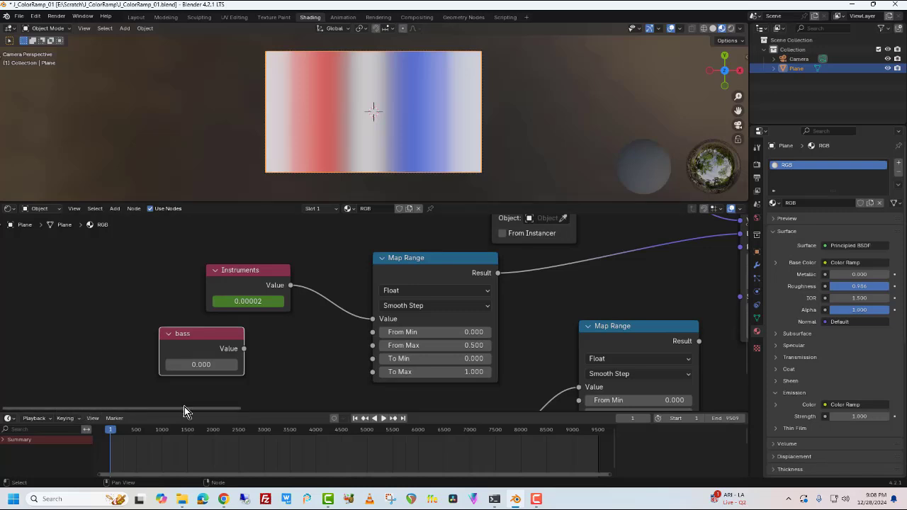
Enlarge the timeline area, and scrub the animation to about frame 1973 and back to the first frame.
drag(248, 411, 251, 389)
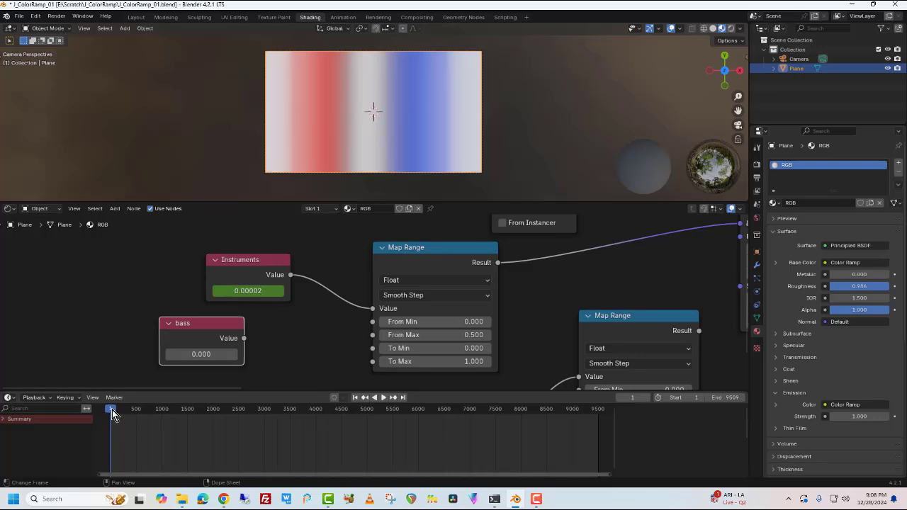
drag(109, 411, 211, 412)
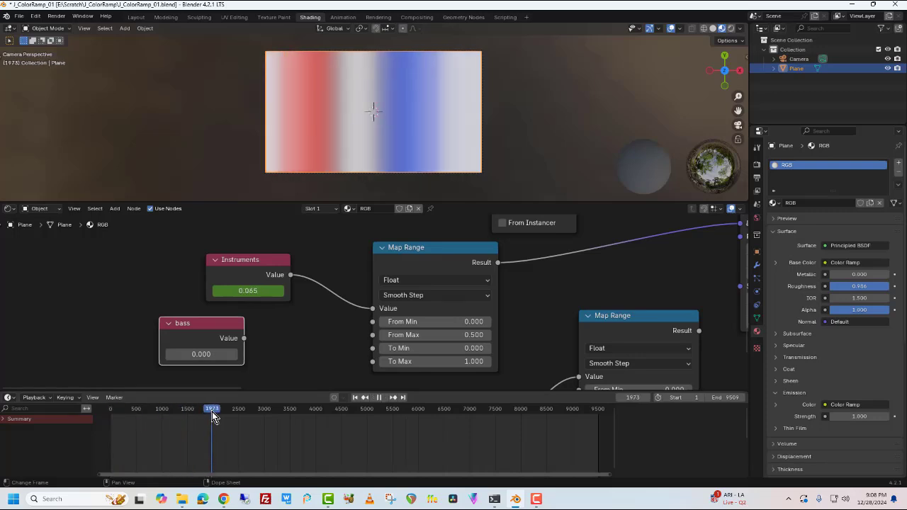
click(355, 400)
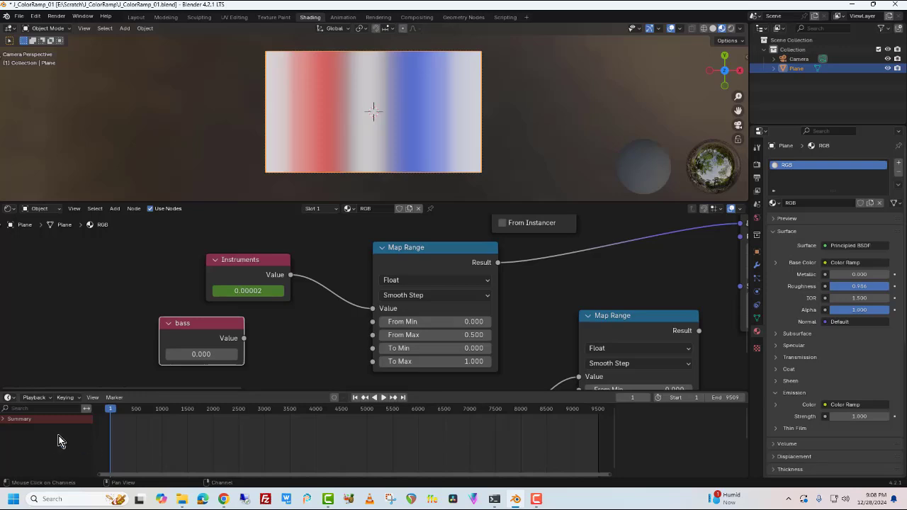
Change the timeline area to the Graph Editor and insert a keyframe on the bass node's value at frame 1.
click(11, 398)
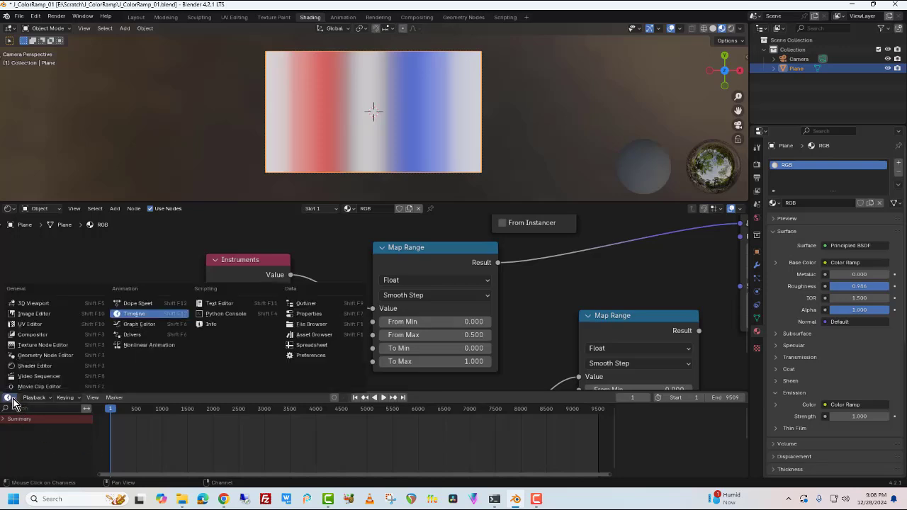
click(129, 325)
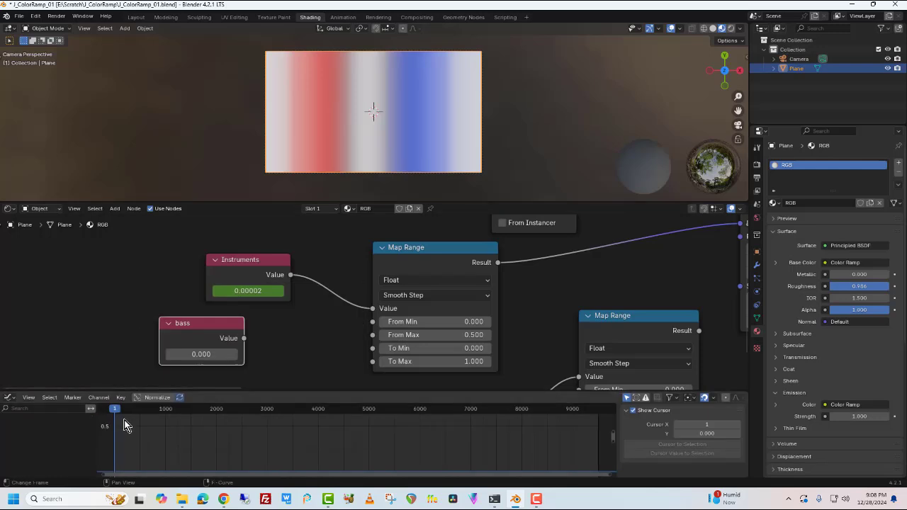
right_click(209, 353)
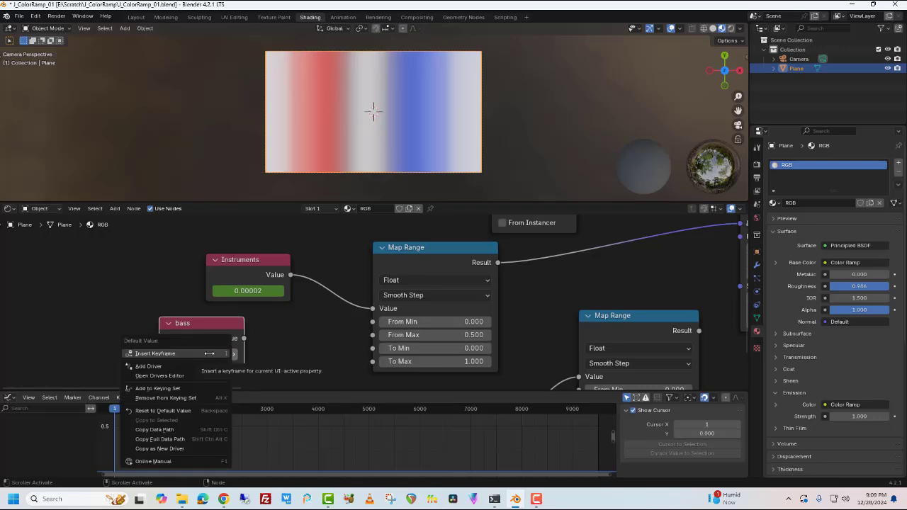
click(209, 353)
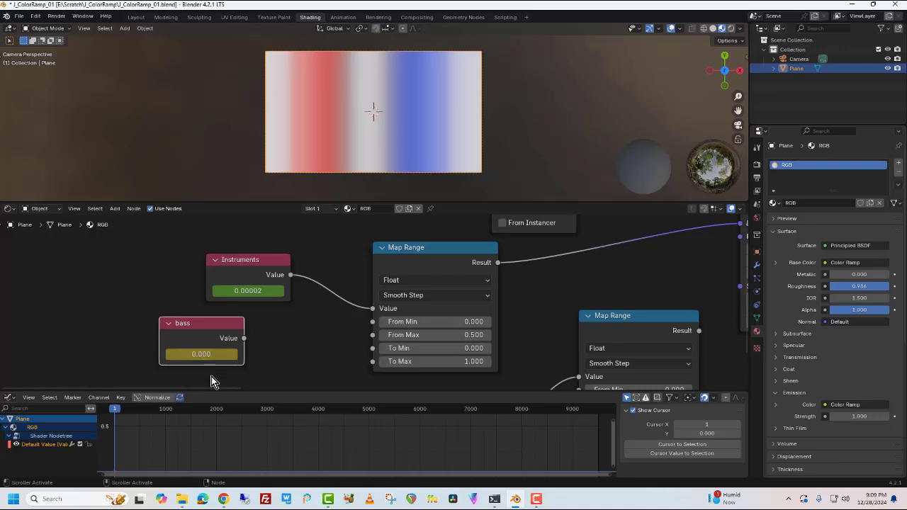
Widen the channel list and bake "Instrumental - 20250102.mp3" from the Assets folder to samples on the bass node's Default Value channel.
click(29, 446)
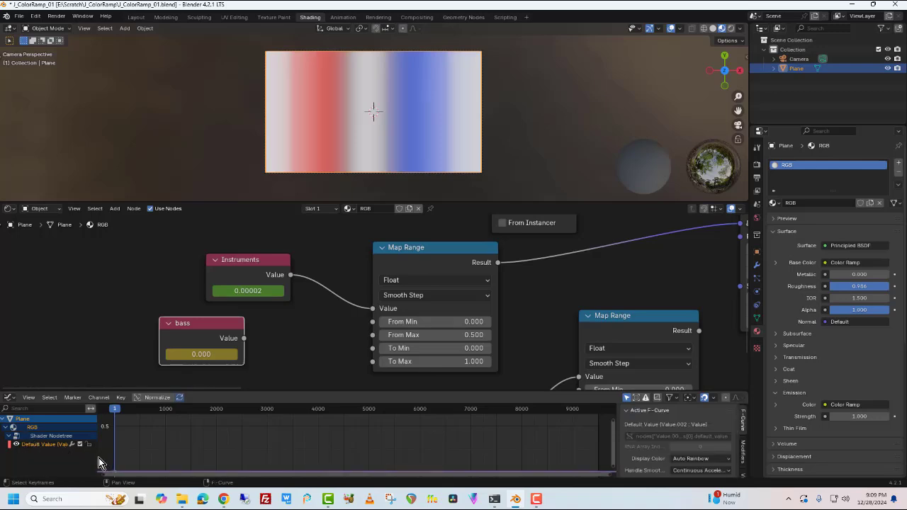
drag(99, 460, 153, 461)
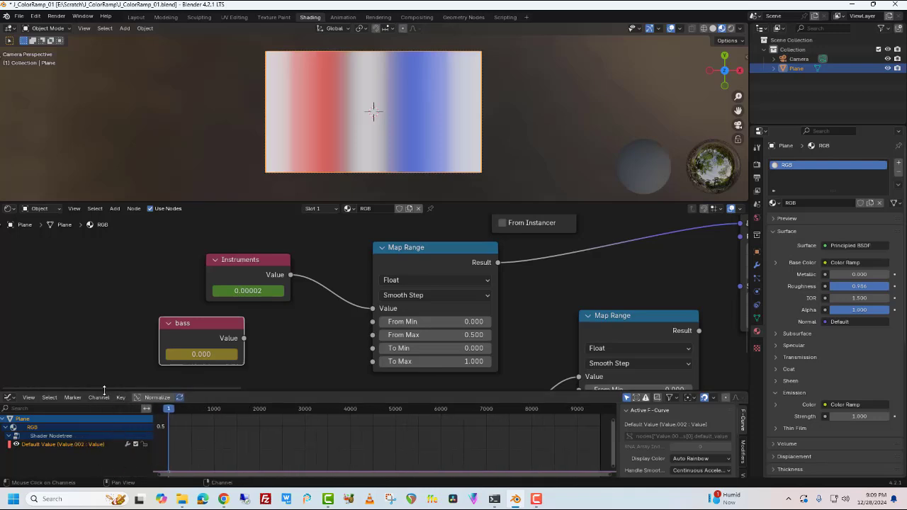
click(46, 437)
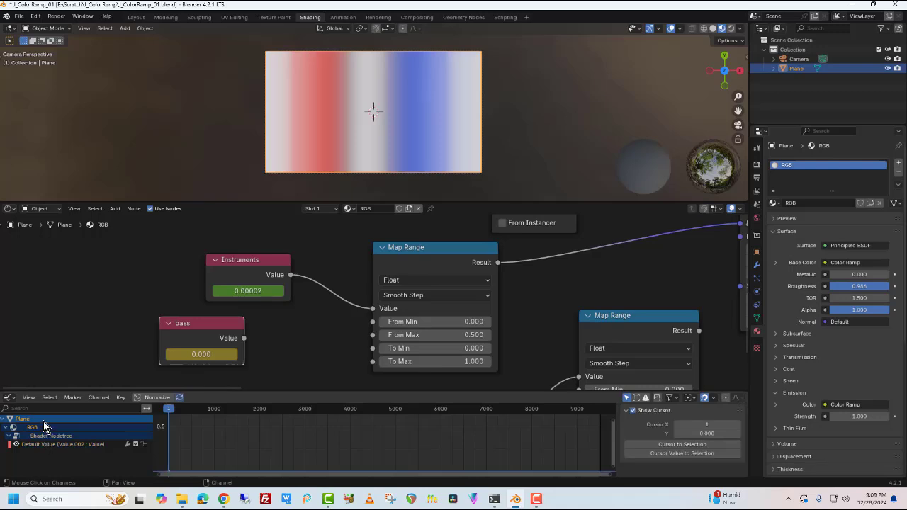
click(45, 444)
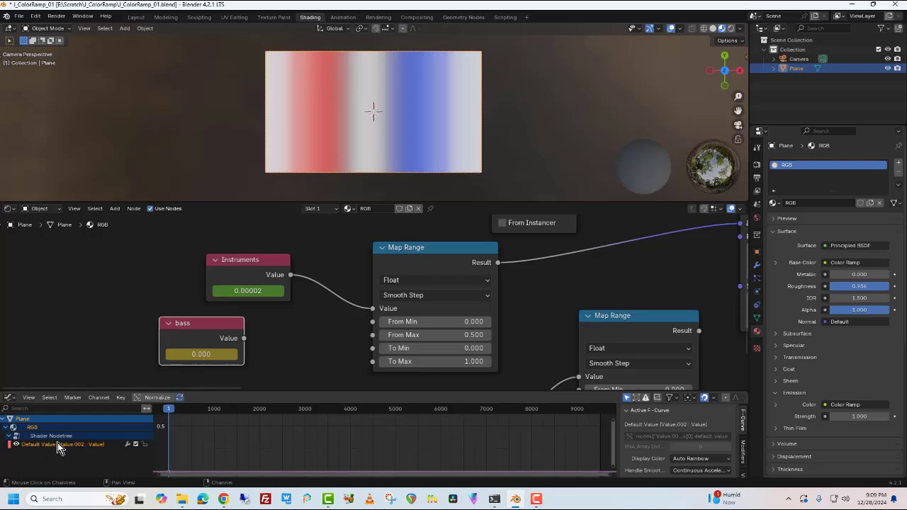
click(99, 398)
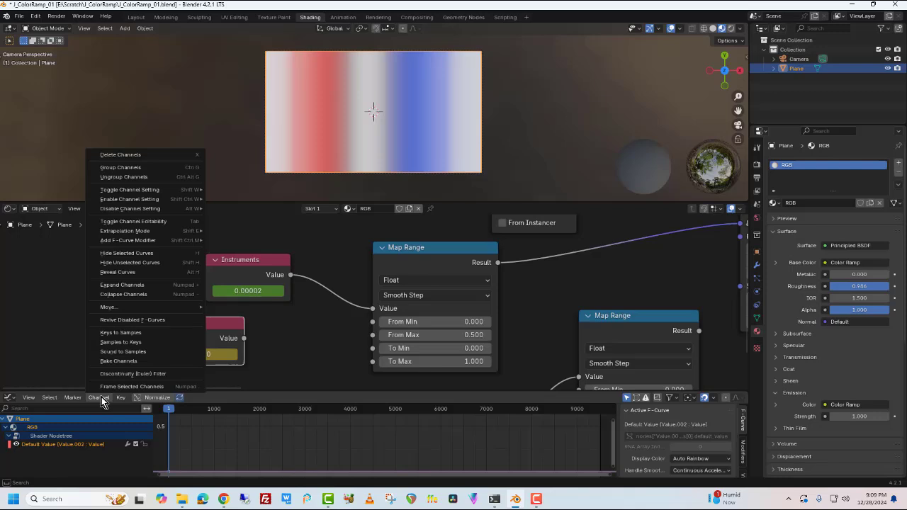
click(118, 352)
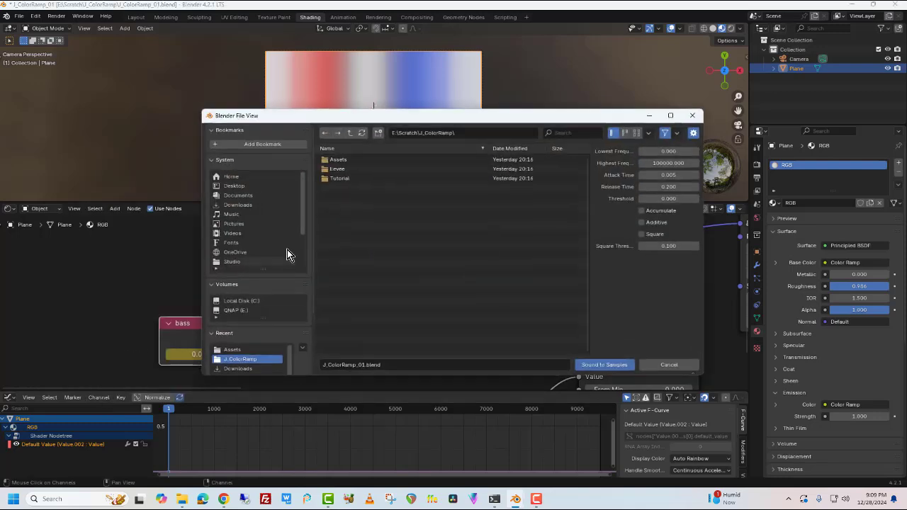
click(334, 159)
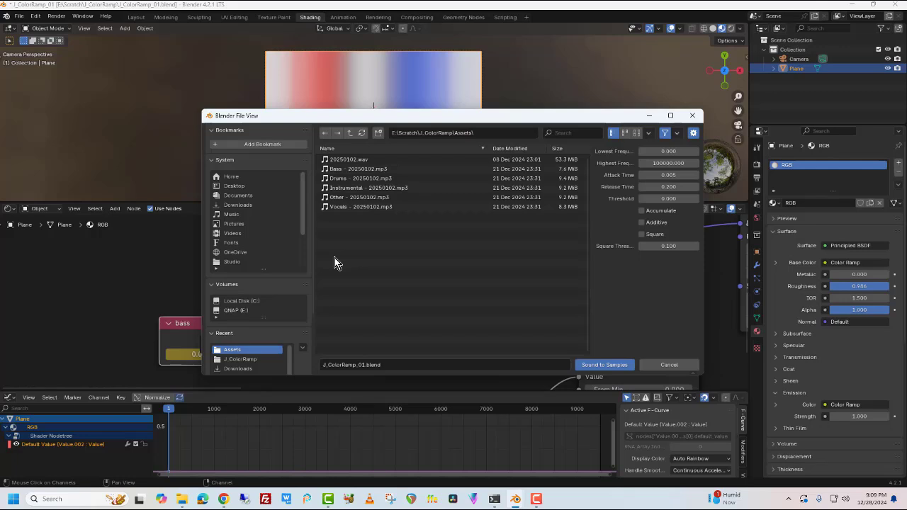
click(352, 189)
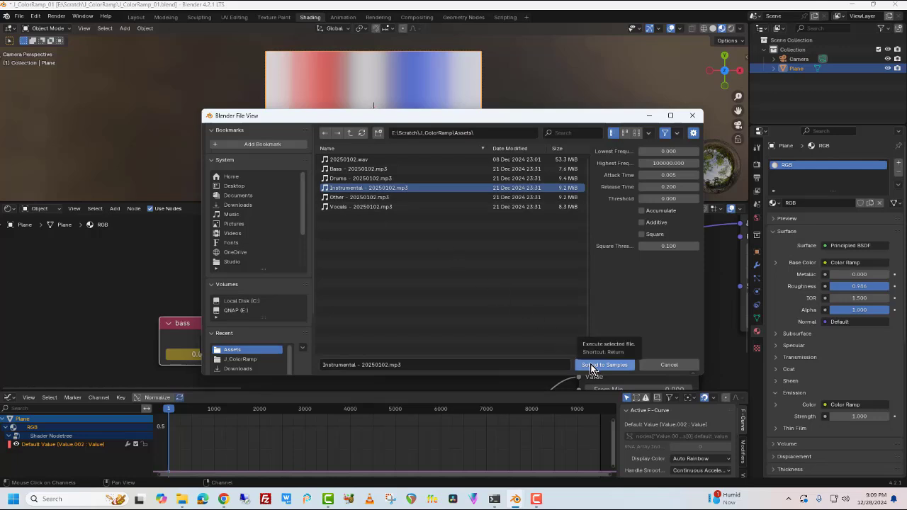
click(591, 366)
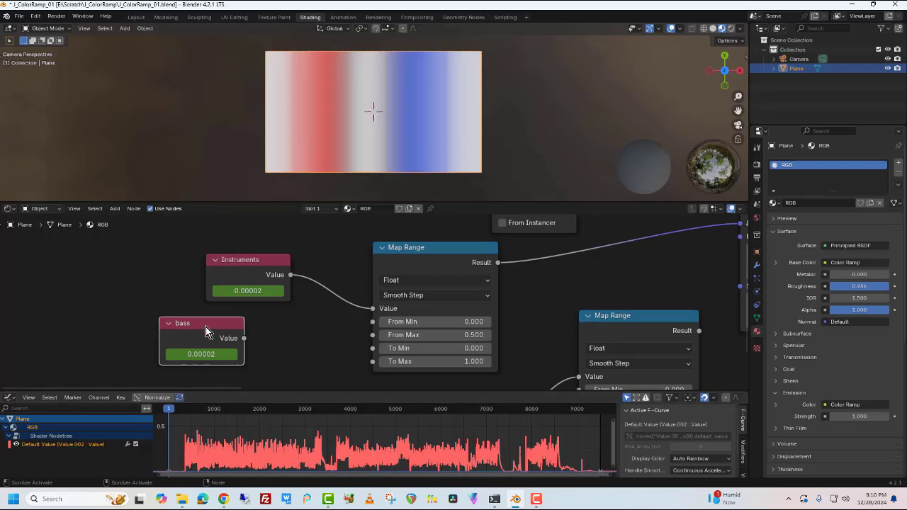
Delete the bass node, and display the Instruments node's curve in the Graph Editor with the vertical range up to about 1.0.
key(x)
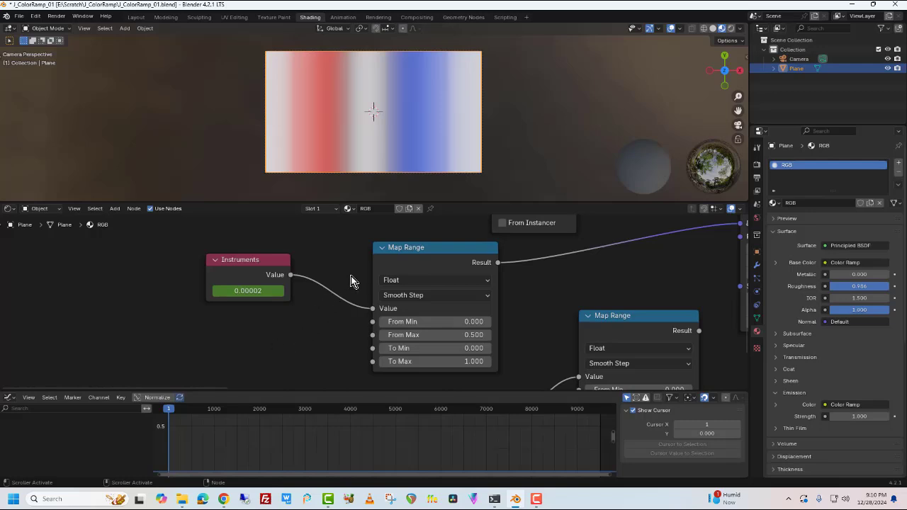
scroll(348, 273, down, 2)
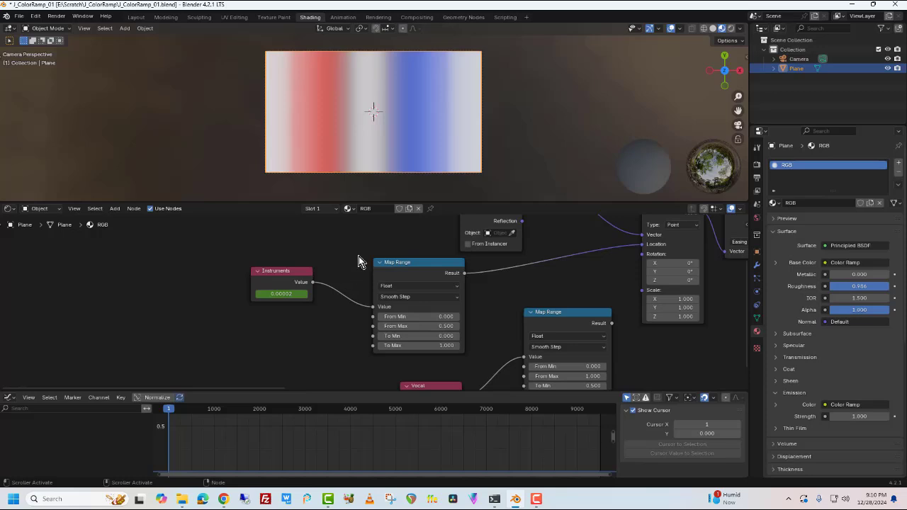
middle_drag(368, 243, 363, 244)
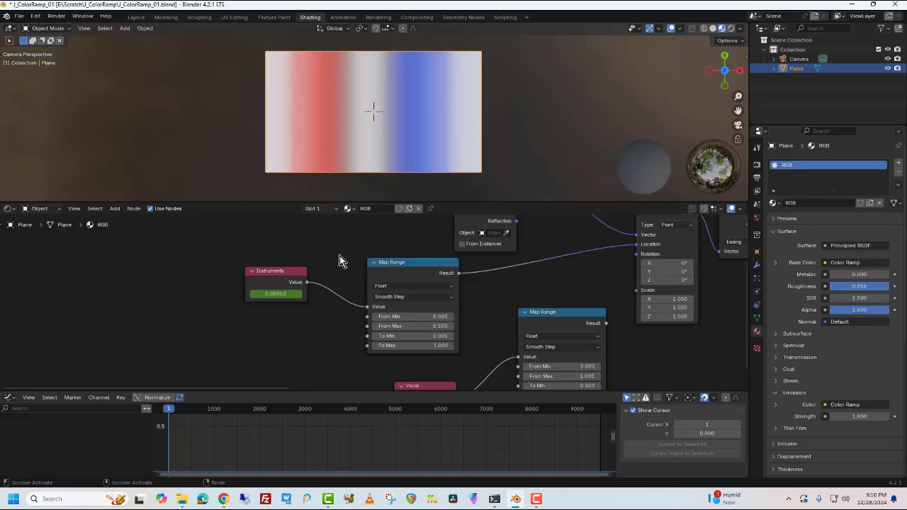
click(270, 274)
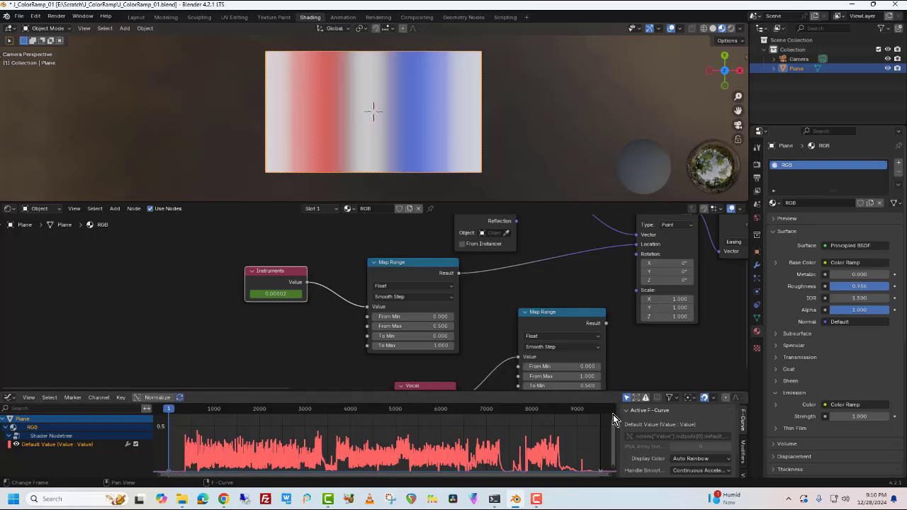
drag(613, 422, 613, 379)
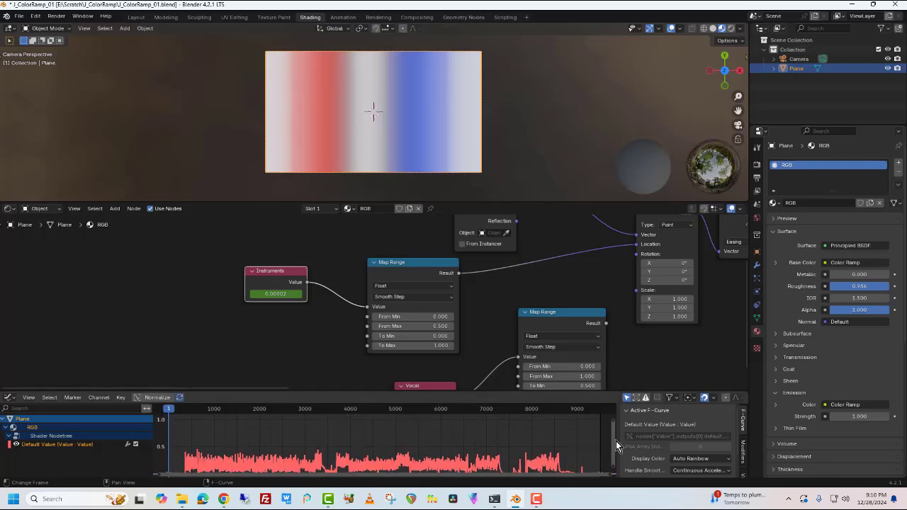
drag(613, 447, 614, 450)
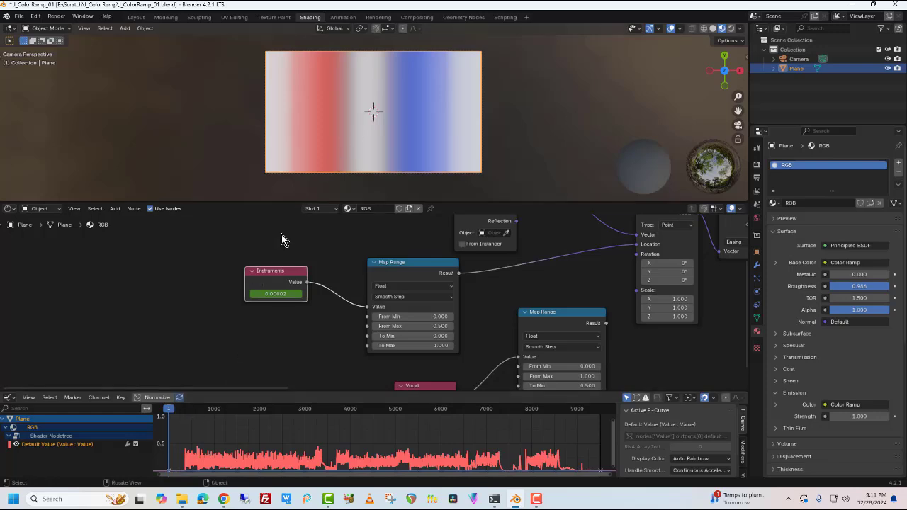
Preview the opening frames of the animation in short bursts, and move the playhead to frame 916.
key(space)
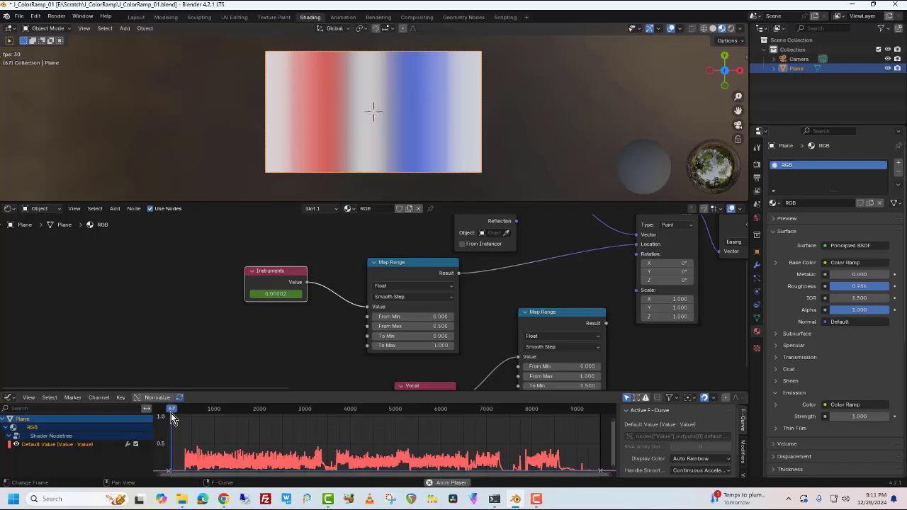
key(space)
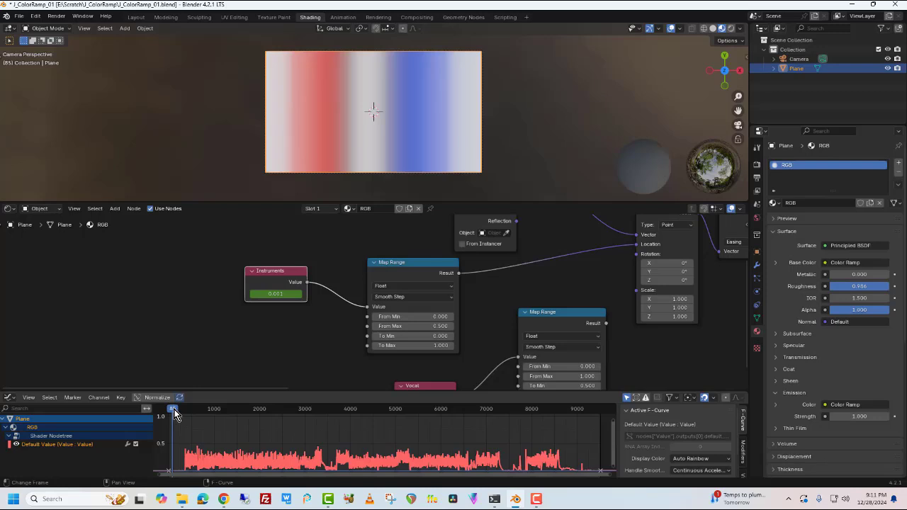
key(space)
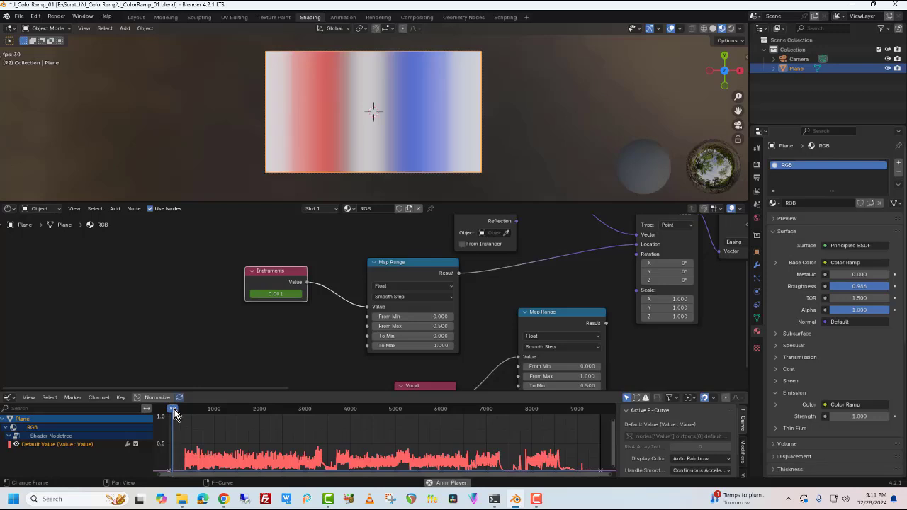
key(space)
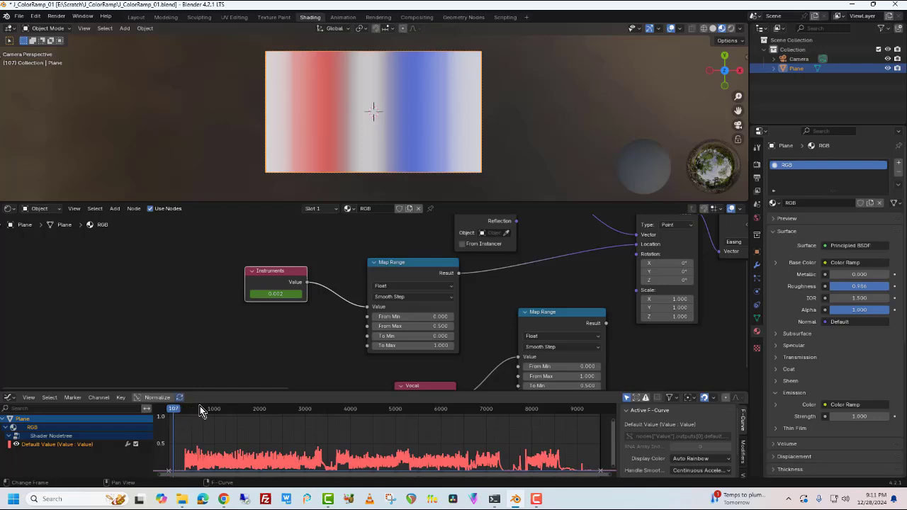
click(207, 410)
mouse_move(207, 414)
mouse_down()
mouse_move(216, 414)
mouse_move(189, 416)
mouse_move(210, 416)
mouse_up()
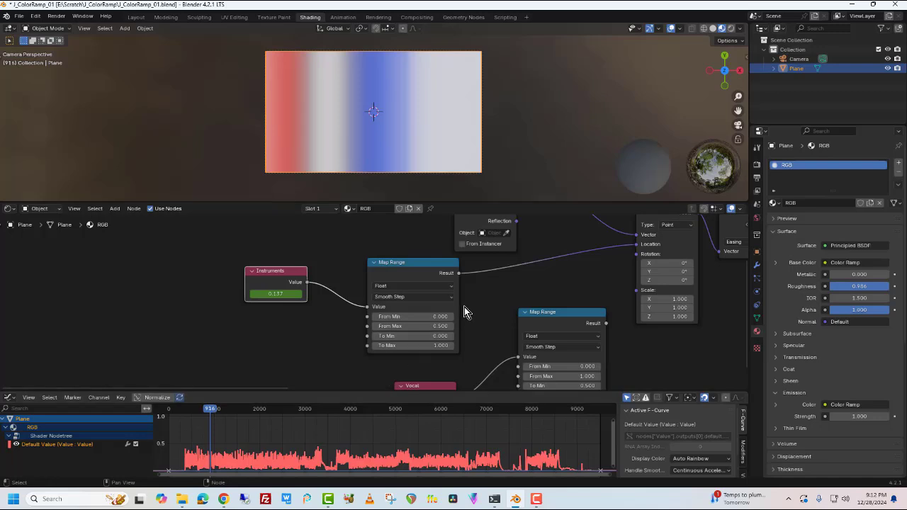
Review the node chain around the Instruments Map Range and play the animation from frame 916 to about frame 993.
scroll(470, 301, down, 2)
scroll(477, 297, down, 1)
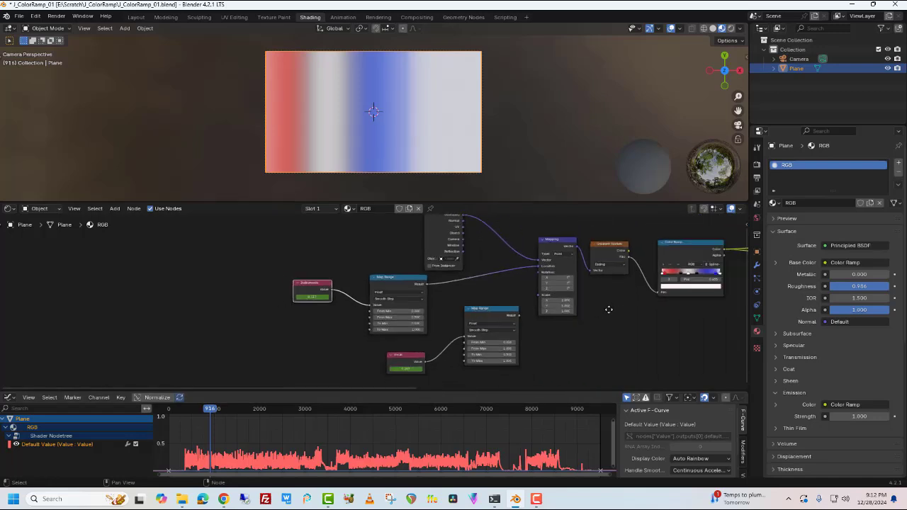
middle_drag(606, 307, 575, 312)
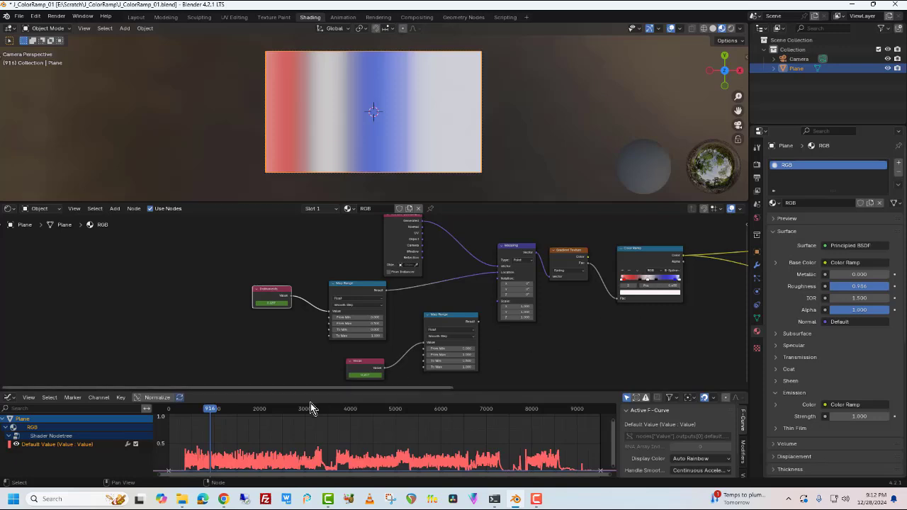
scroll(348, 345, up, 3)
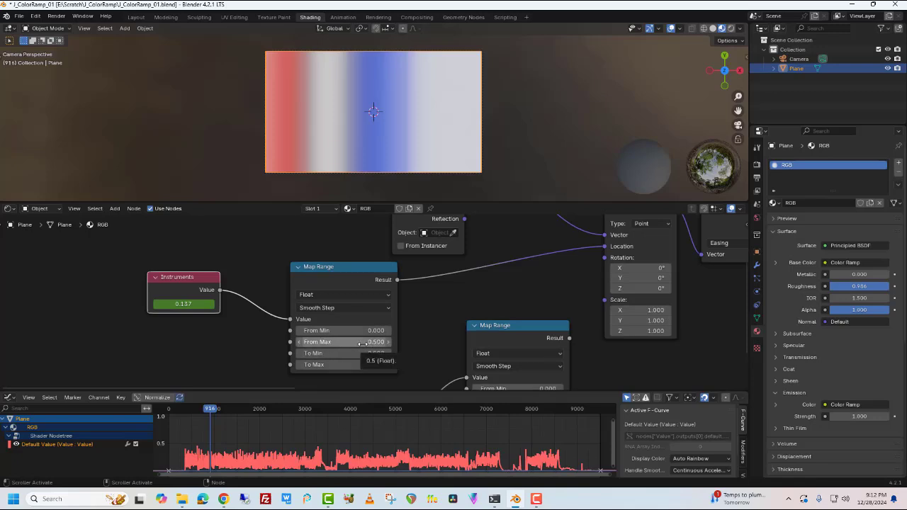
key(space)
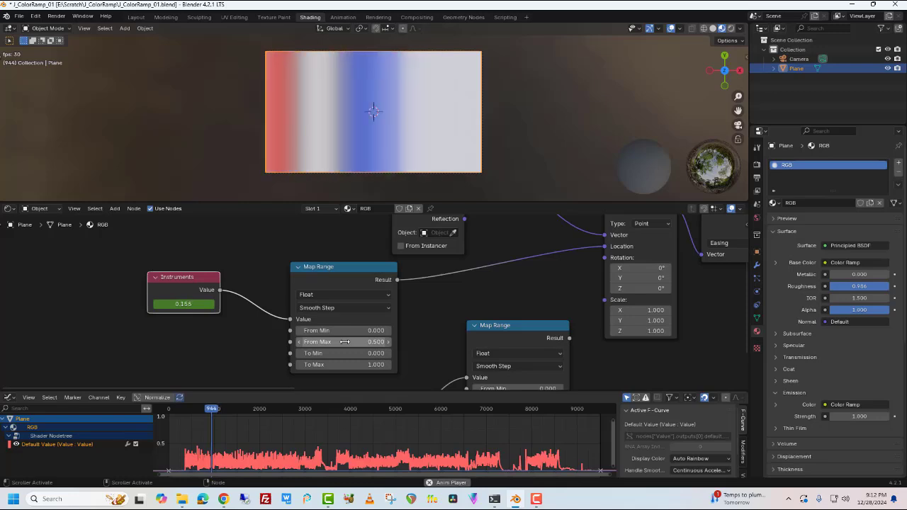
key(space)
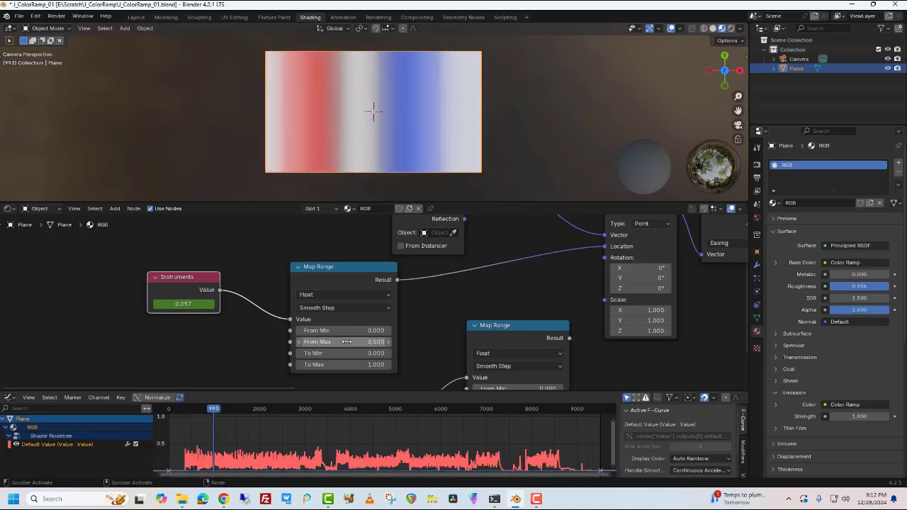
Try a From Max of 0.1 on the Instruments Map Range and preview the gradient's movement.
click(344, 342)
text(0.1)
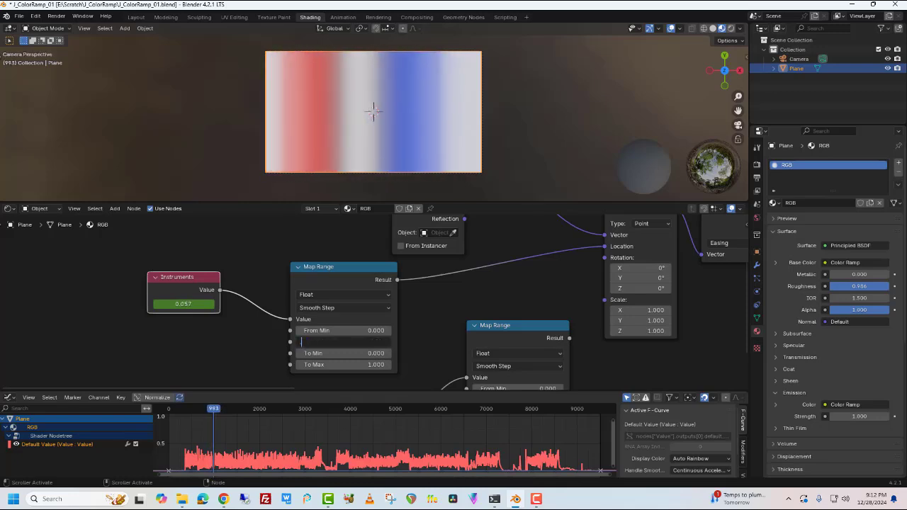
key(Return)
key(space)
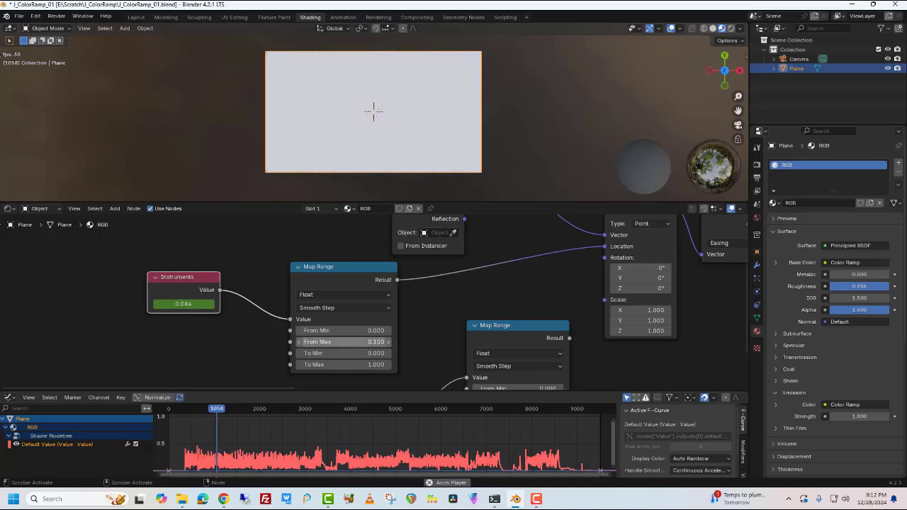
key(space)
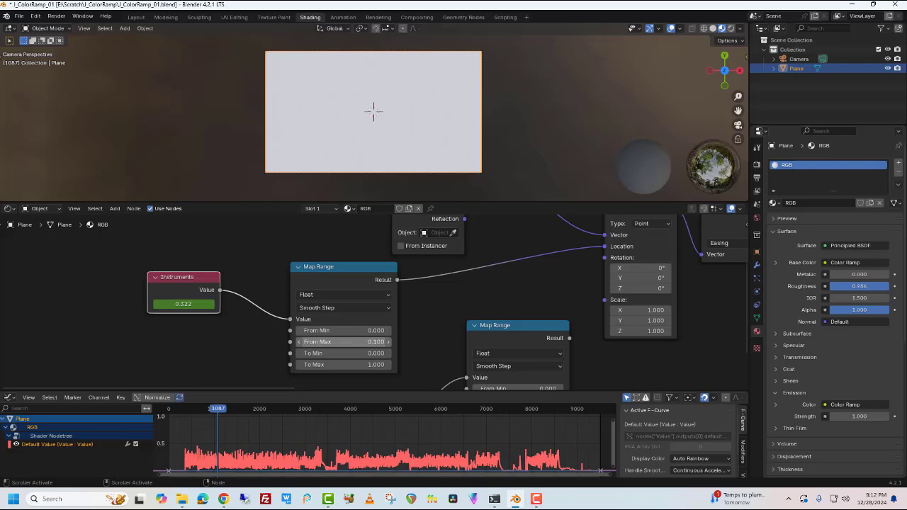
Try a From Max of 0.2 on the Instruments Map Range and preview the animation.
click(344, 341)
text(0.2)
key(Return)
key(space)
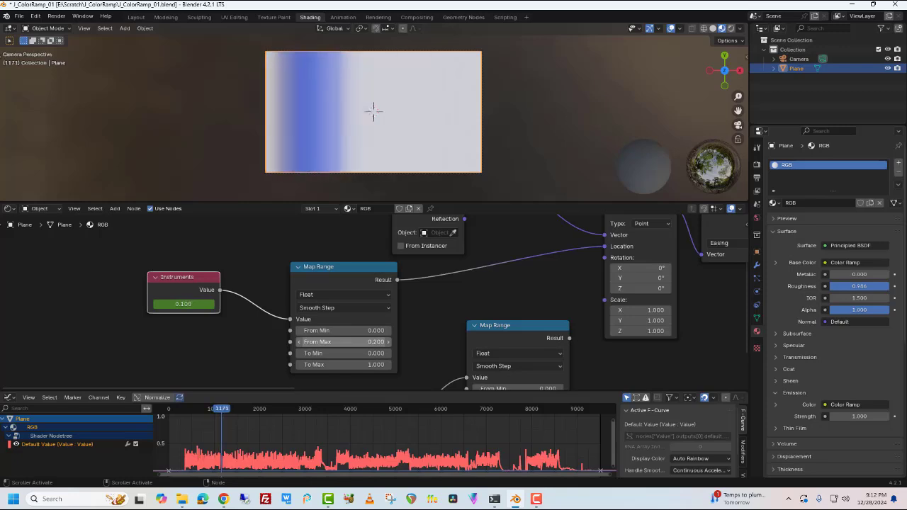
Set the Instruments Map Range's From Max to 0.9 and play the animation.
click(340, 341)
text(0.9)
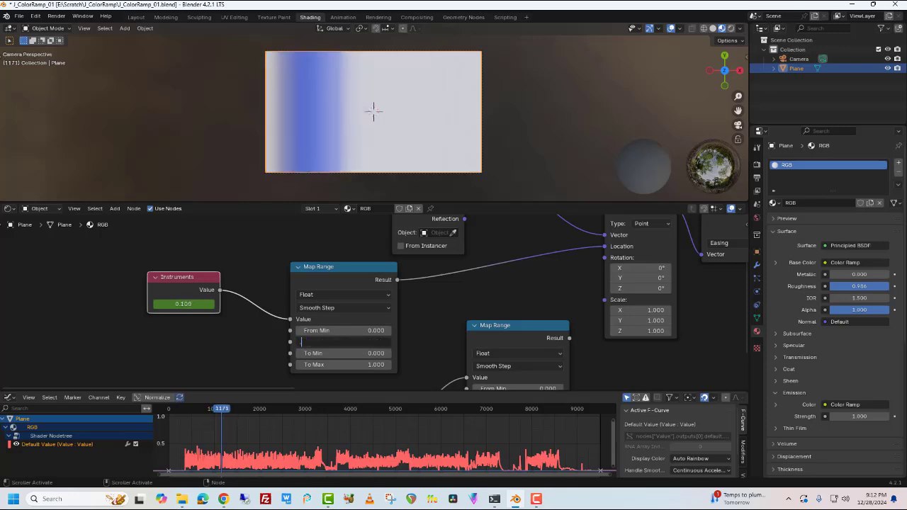
key(Return)
key(space)
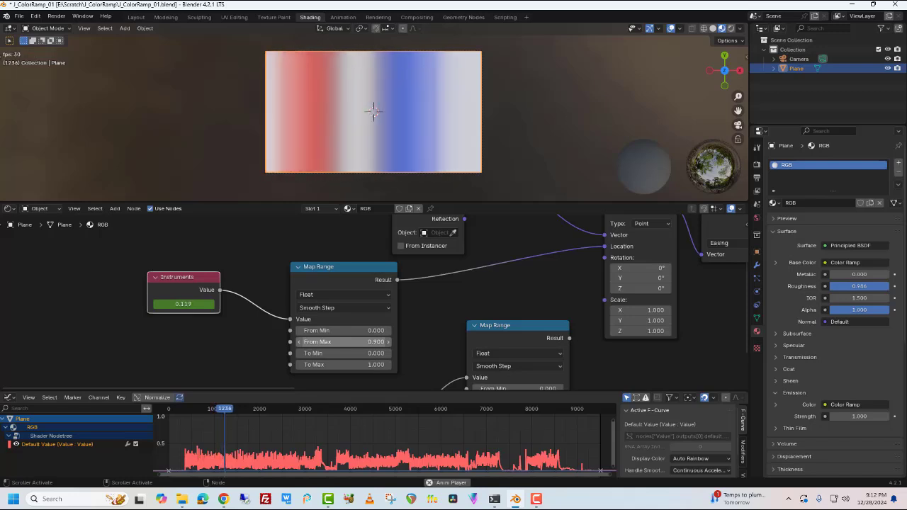
Try a From Max of 0.7 on the Instruments Map Range and preview the animation.
key(space)
click(343, 342)
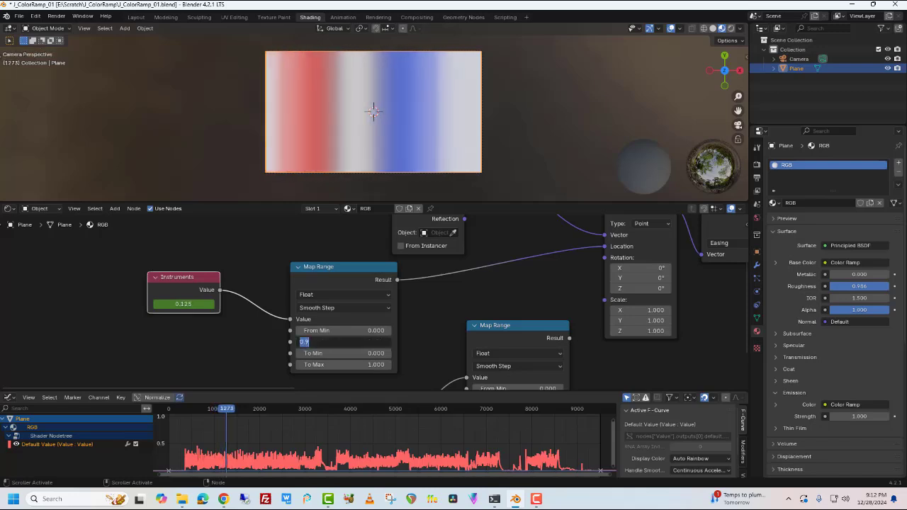
text(0.7)
key(Return)
key(space)
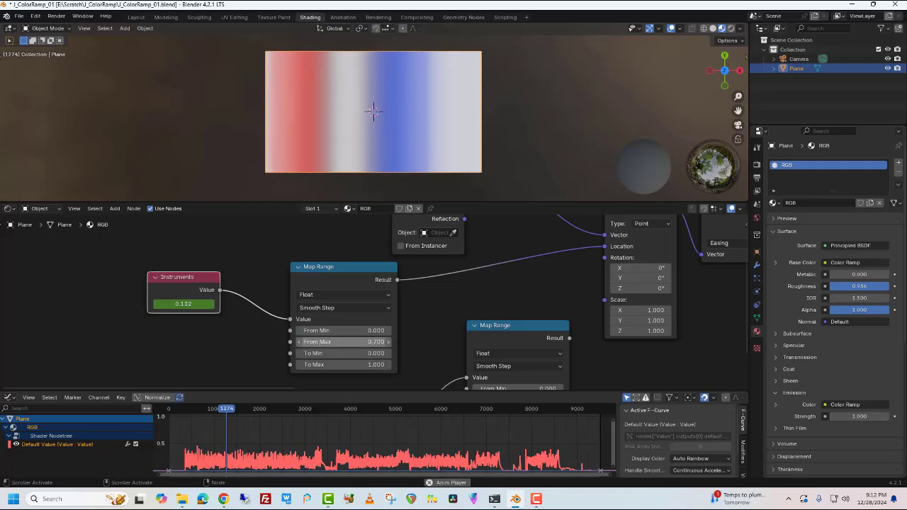
Stop the playback and set the Instruments Map Range's From Max to 0.5.
key(space)
click(343, 341)
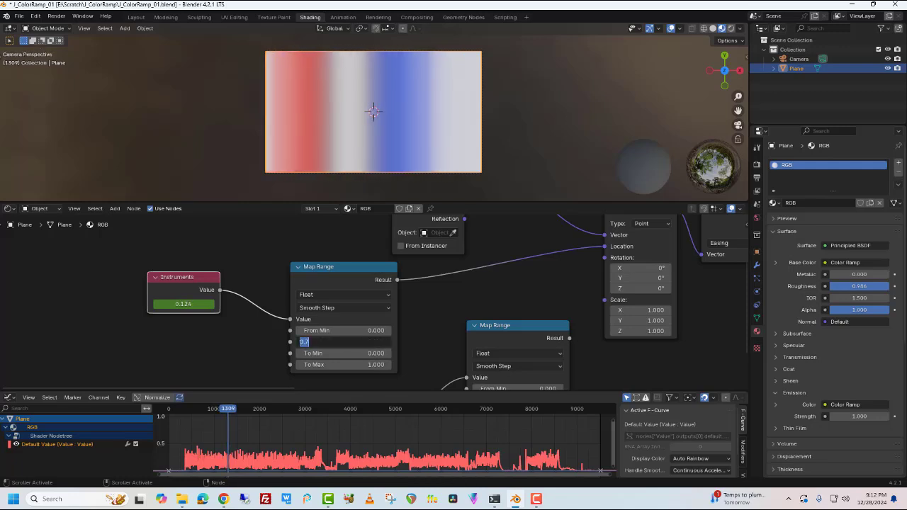
text(0.5)
key(Return)
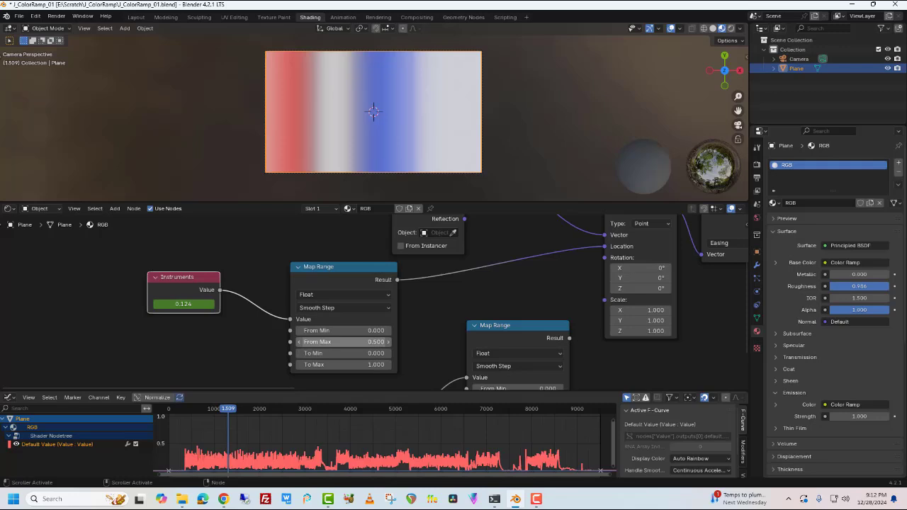
Try a To Max of 0.7 on the Instruments Map Range.
click(344, 364)
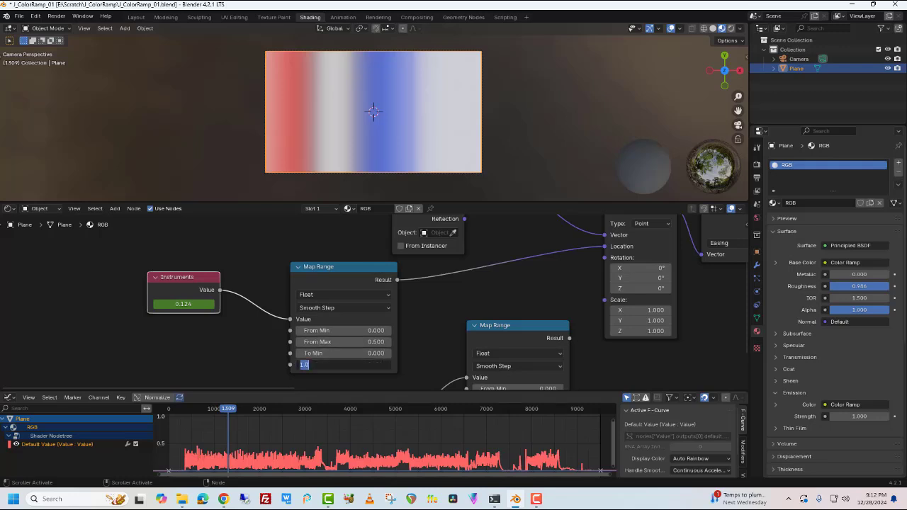
text(.7)
key(Return)
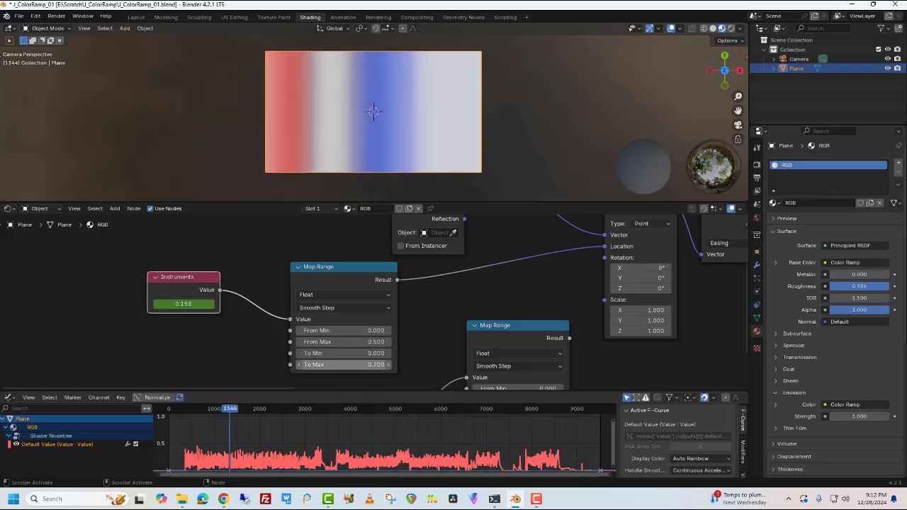
Try a To Max of 10 on the Instruments Map Range, and return it to 1.
click(343, 364)
text(10)
key(Return)
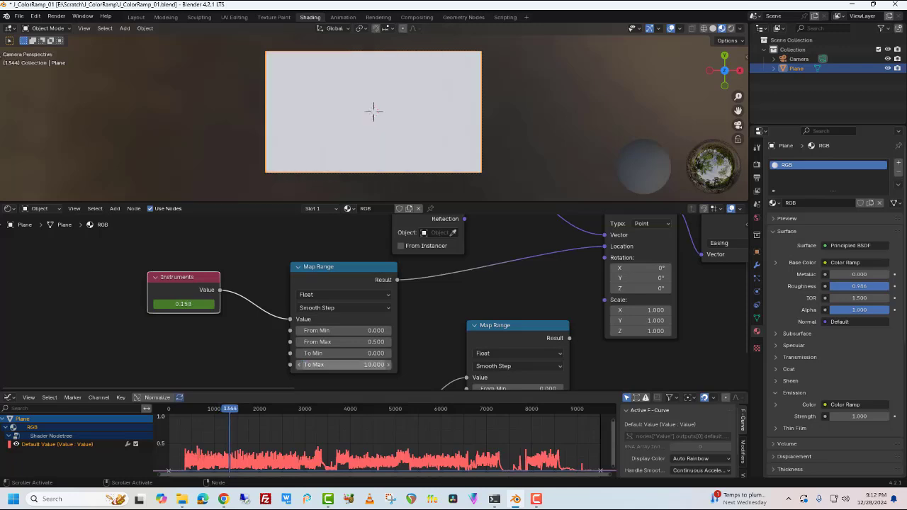
click(366, 365)
text(1)
key(Return)
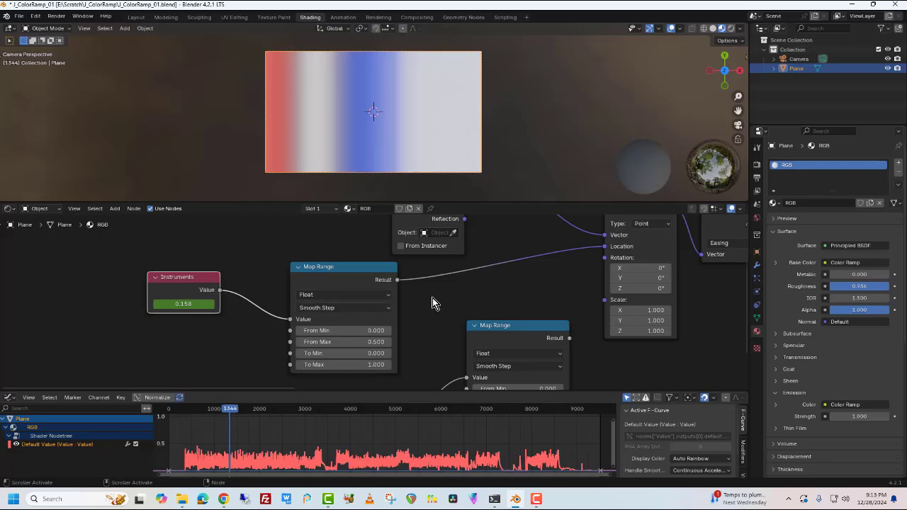
Connect the Result of the Vocal node's Map Range to the Mapping node's Scale.
scroll(433, 297, down, 2)
middle_drag(437, 300, 315, 292)
scroll(318, 293, down, 3)
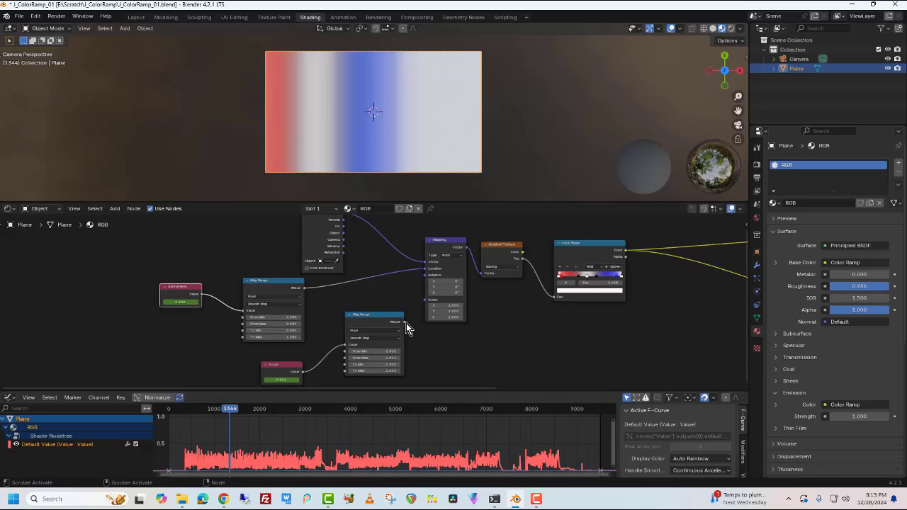
drag(406, 323, 425, 299)
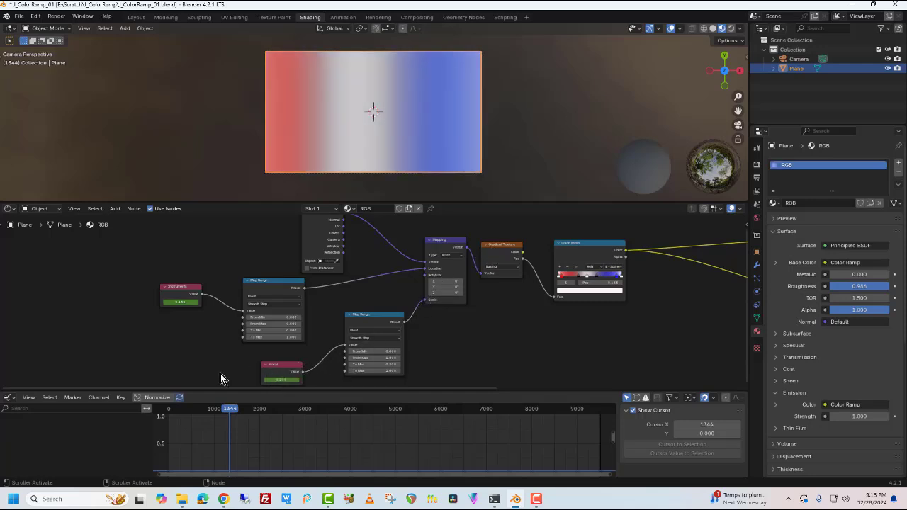
Move the playhead back to frame 1.
scroll(221, 364, down, 2)
middle_drag(222, 363, 272, 298)
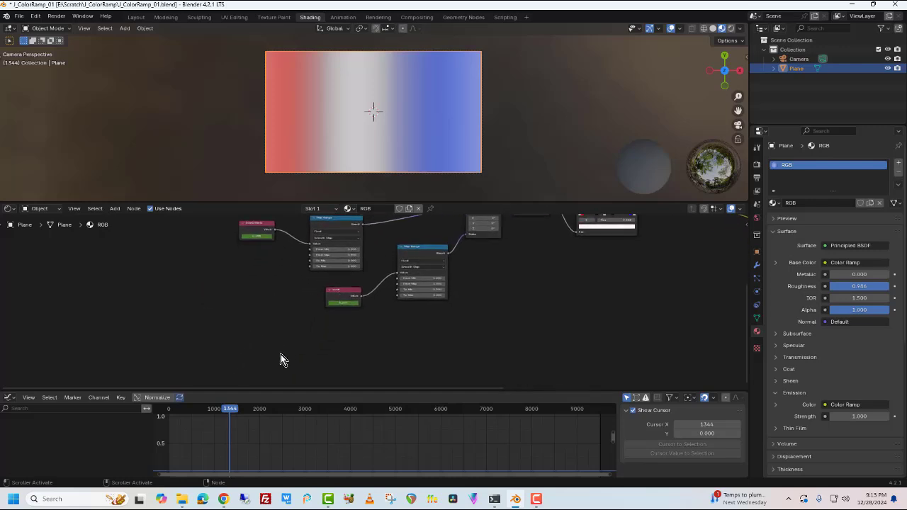
drag(235, 415, 167, 417)
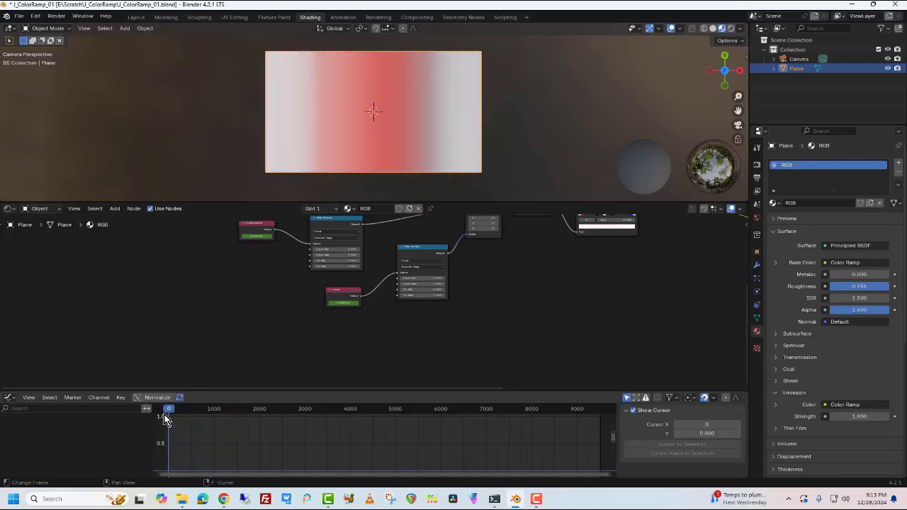
key(Right)
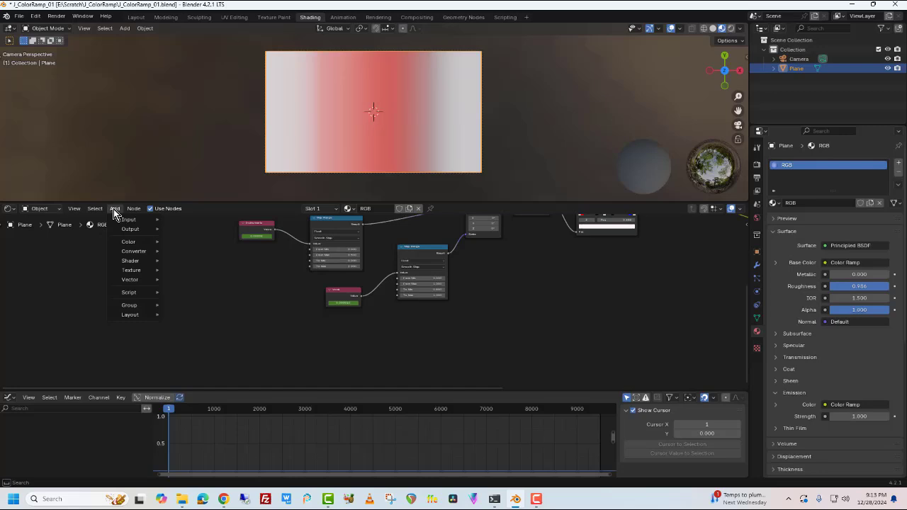
Add a Value node beside the Vocal node and label it "lable here".
text(val)
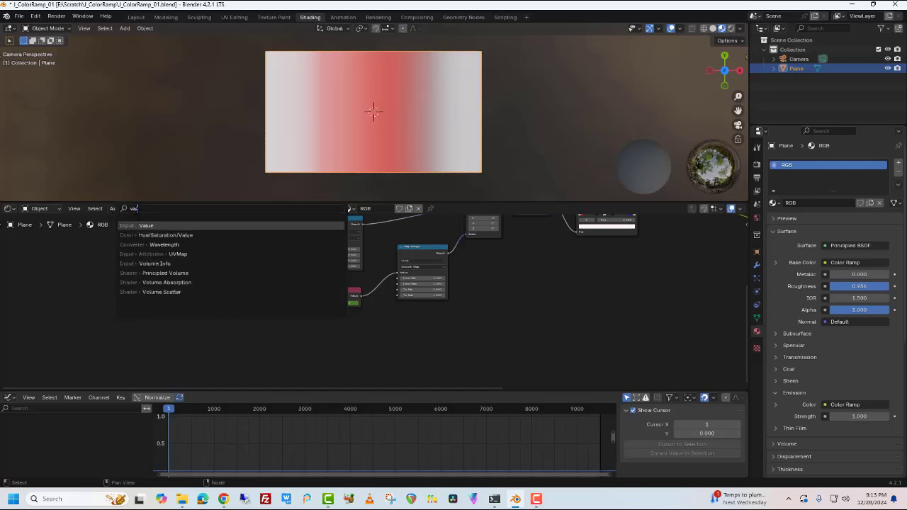
click(145, 225)
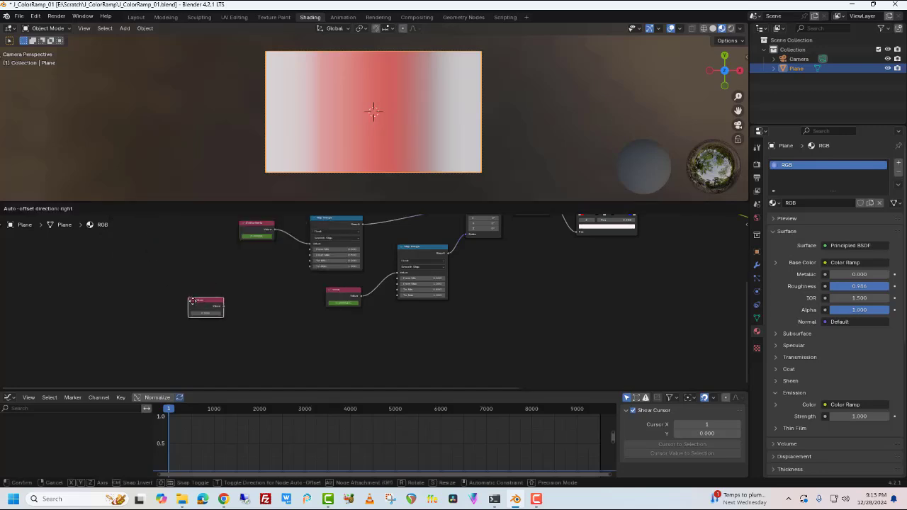
click(201, 305)
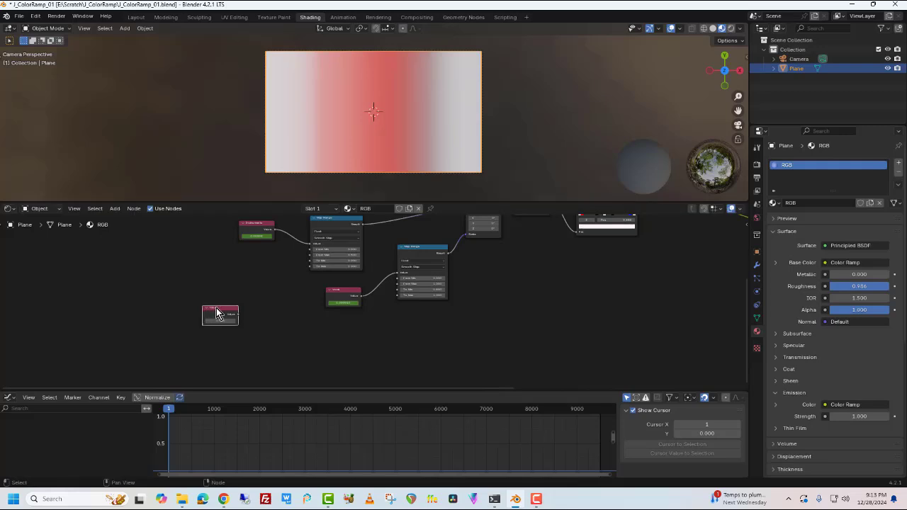
scroll(215, 312, up, 3)
drag(81, 315, 148, 287)
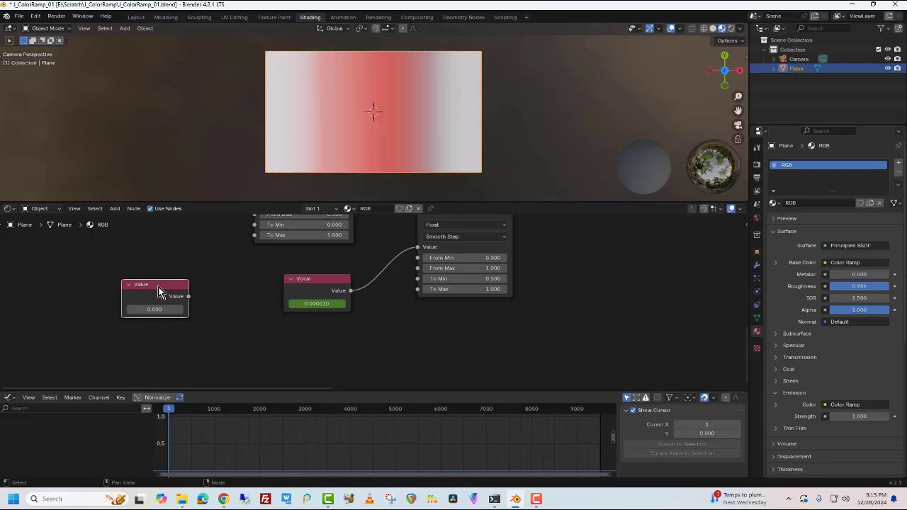
key(F2)
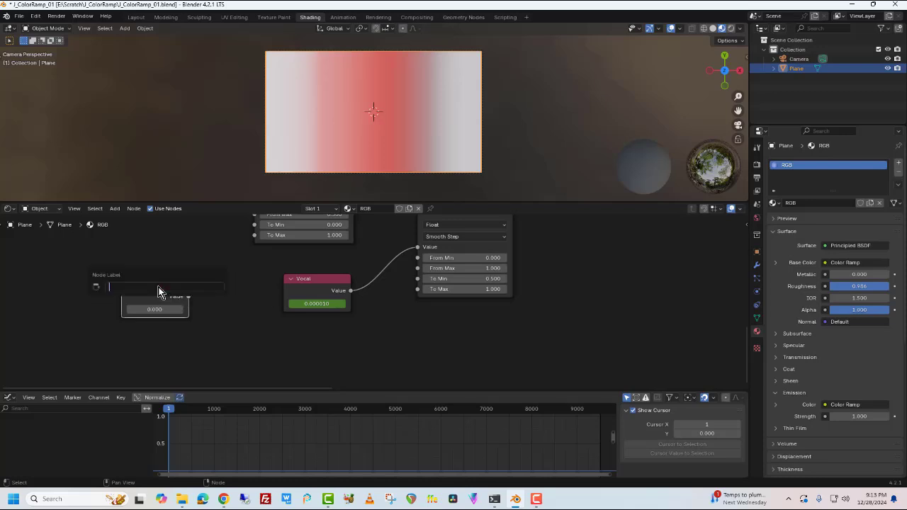
text(lable here)
key(Return)
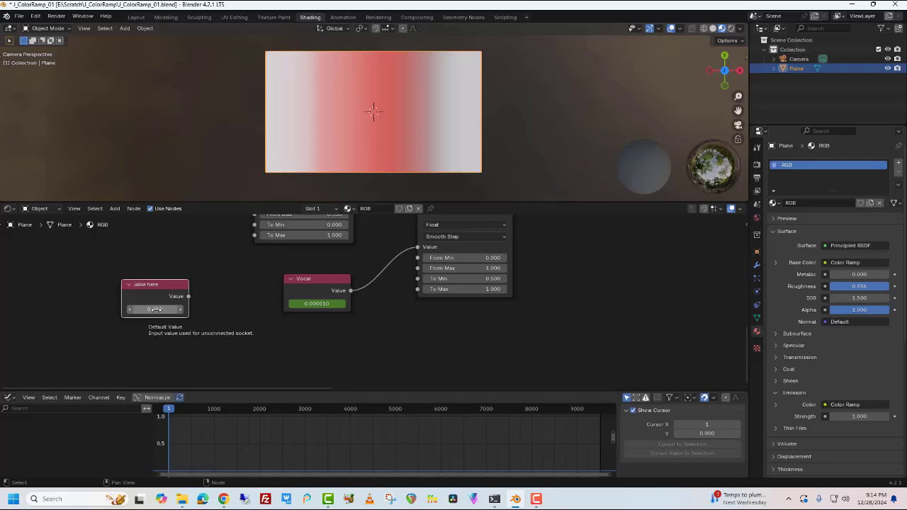
Keyframe the "lable here" node's value at frame 1 and bake Vocals - 20250102.mp3 into its channel with Sound to Samples.
key(i)
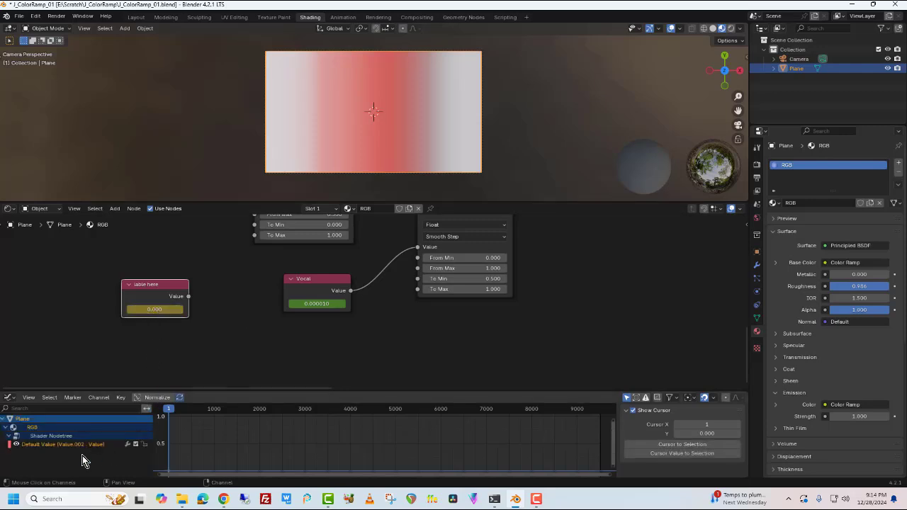
click(33, 445)
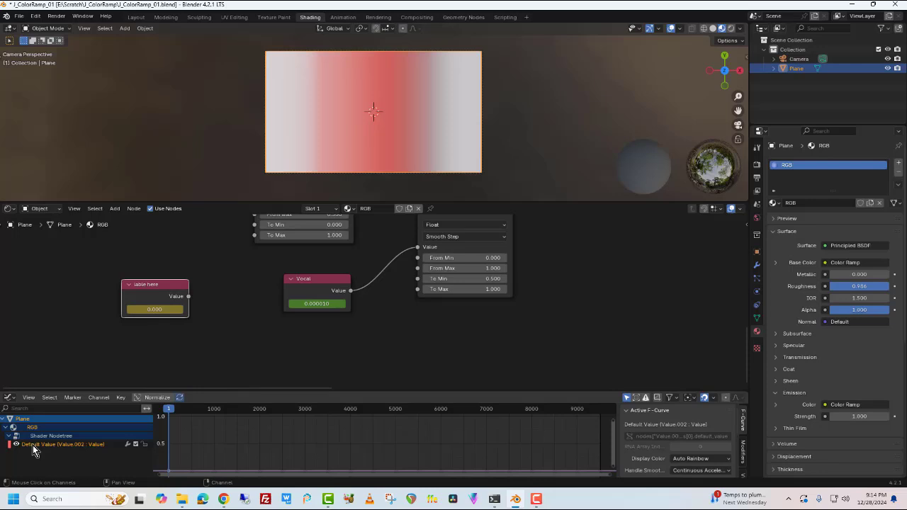
click(98, 398)
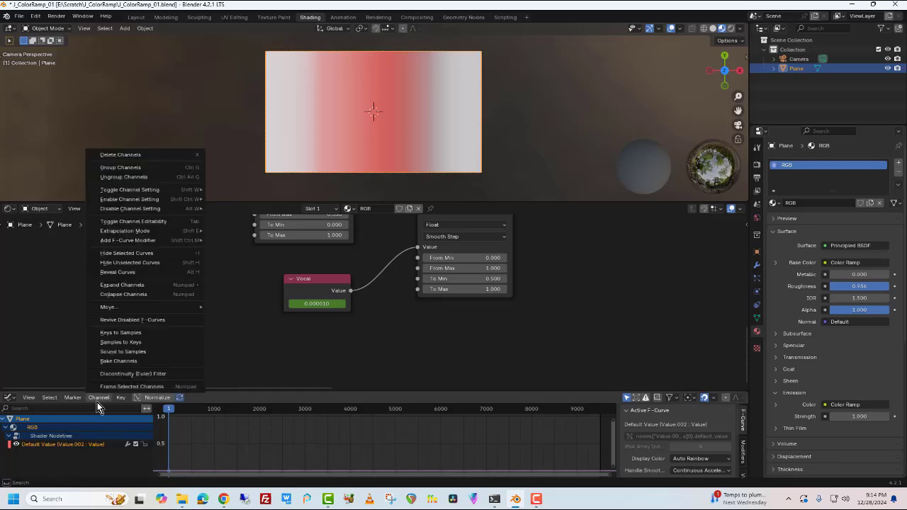
click(129, 351)
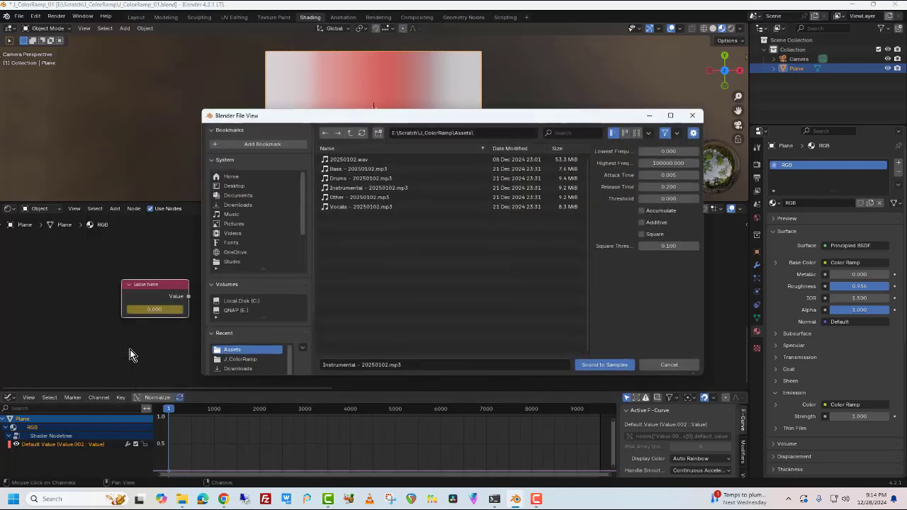
click(344, 206)
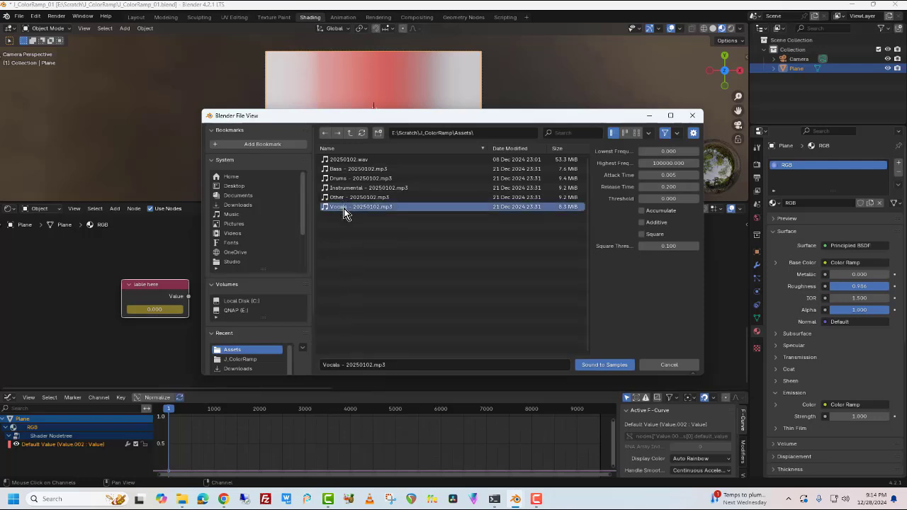
click(585, 365)
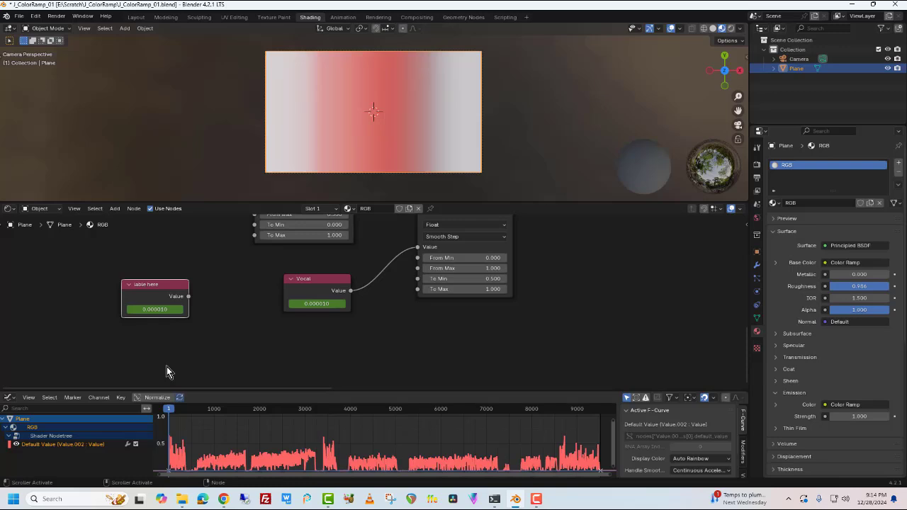
Delete the demonstration Value node labelled "lable here".
click(97, 398)
click(94, 397)
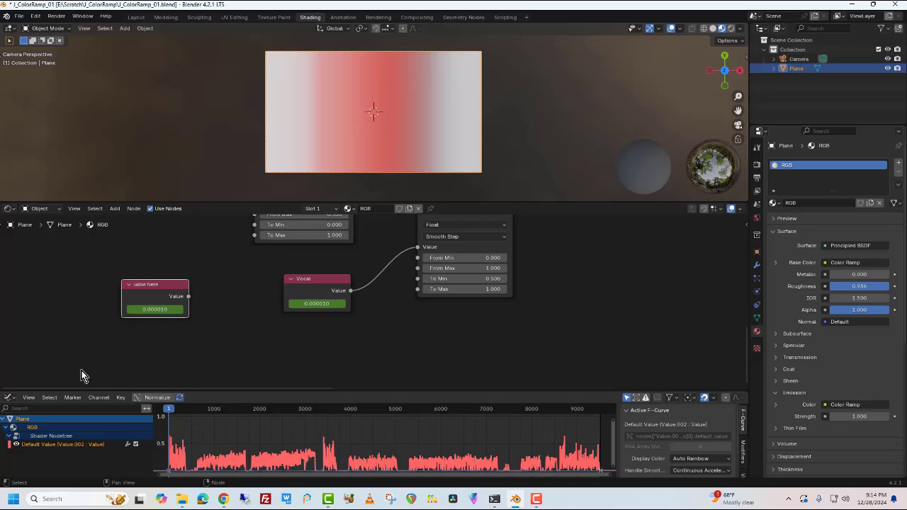
click(119, 399)
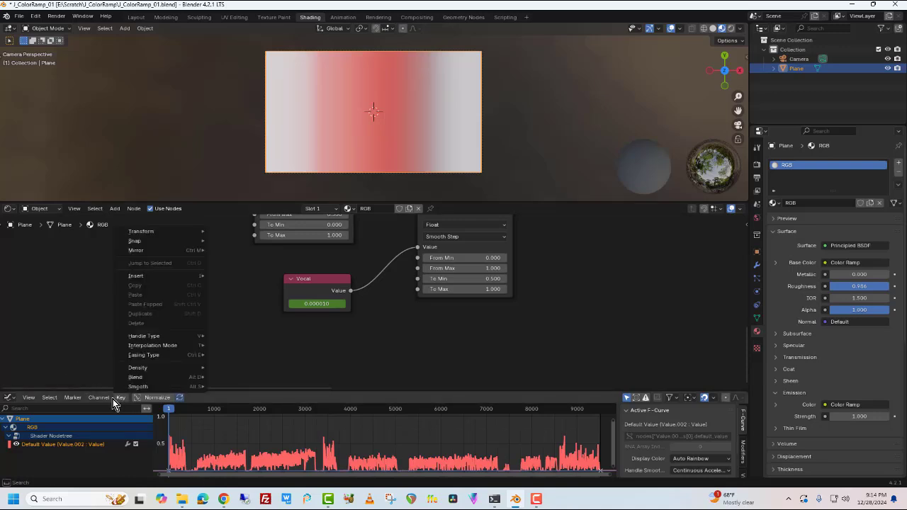
mouse_move(106, 400)
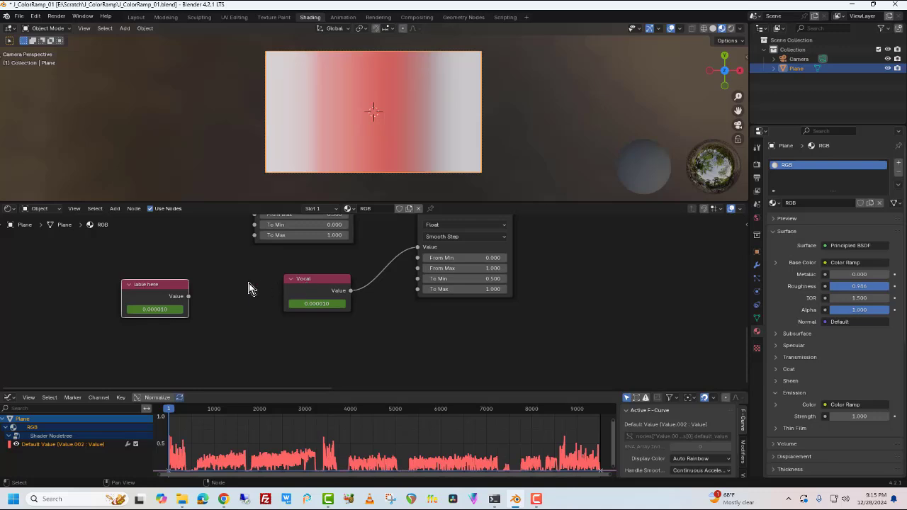
key(Delete)
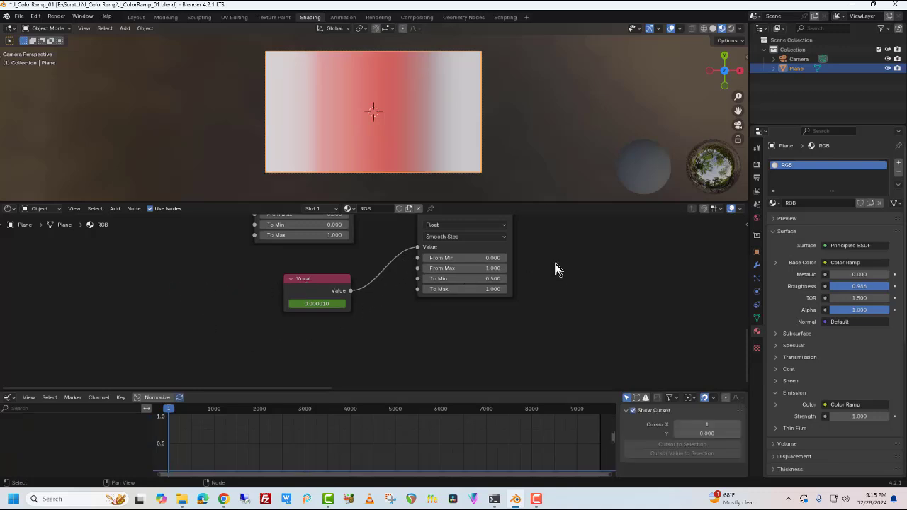
Show the Vocal node's baked audio curve and fit the whole curve in the graph.
click(330, 282)
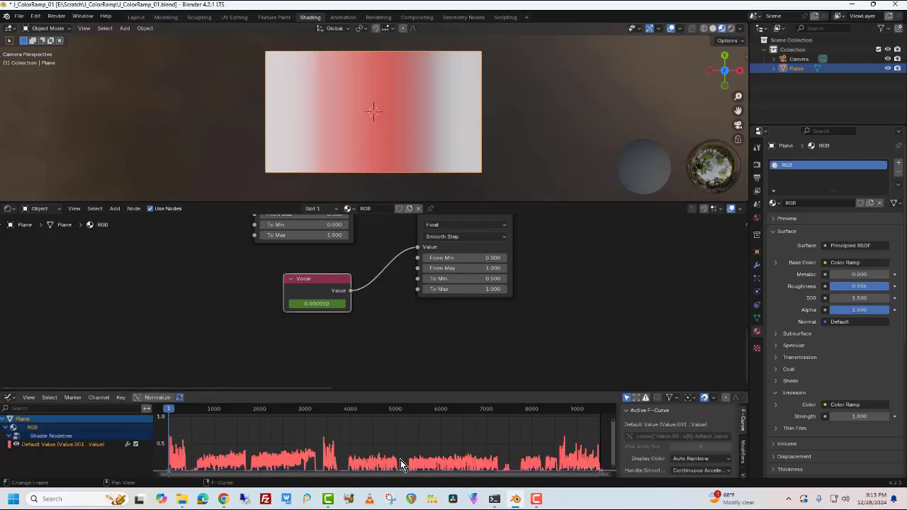
key(Home)
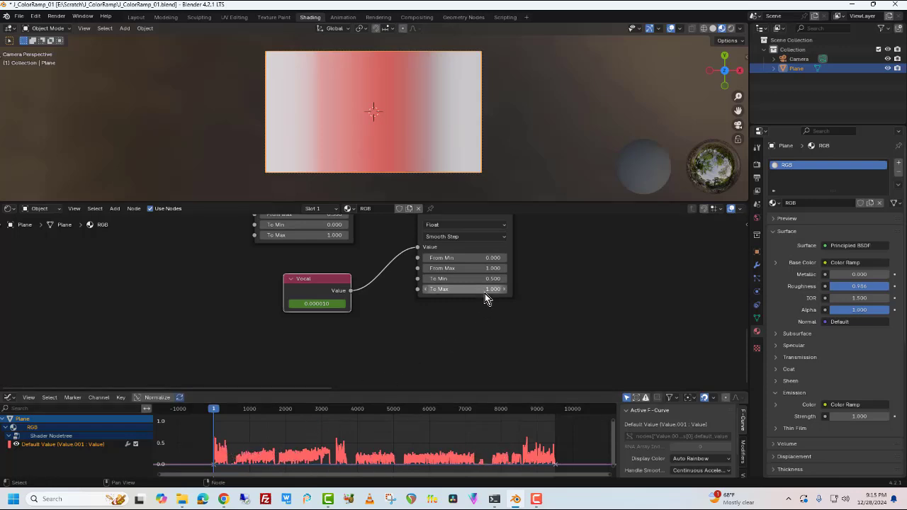
Disconnect the Instruments Map Range from the Mapping node's Location and select the Vocal node.
middle_drag(568, 276, 463, 336)
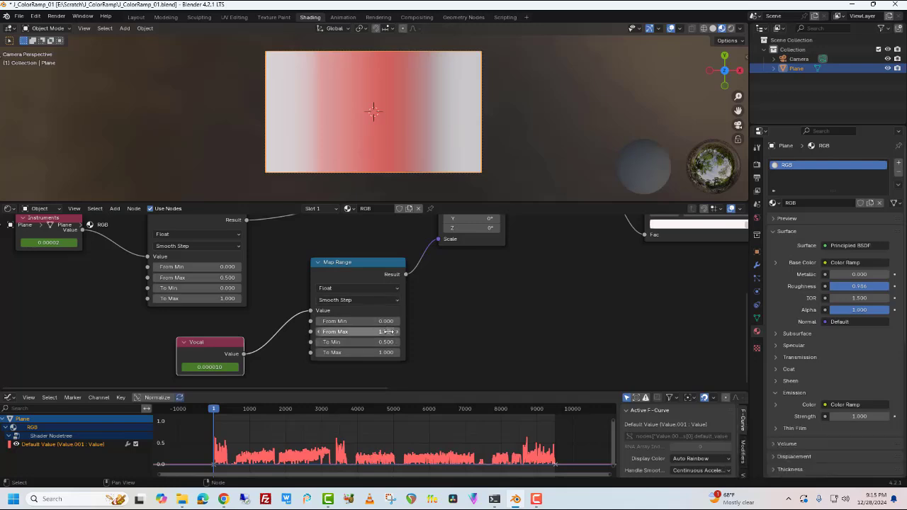
scroll(391, 248, down, 1)
scroll(391, 246, down, 2)
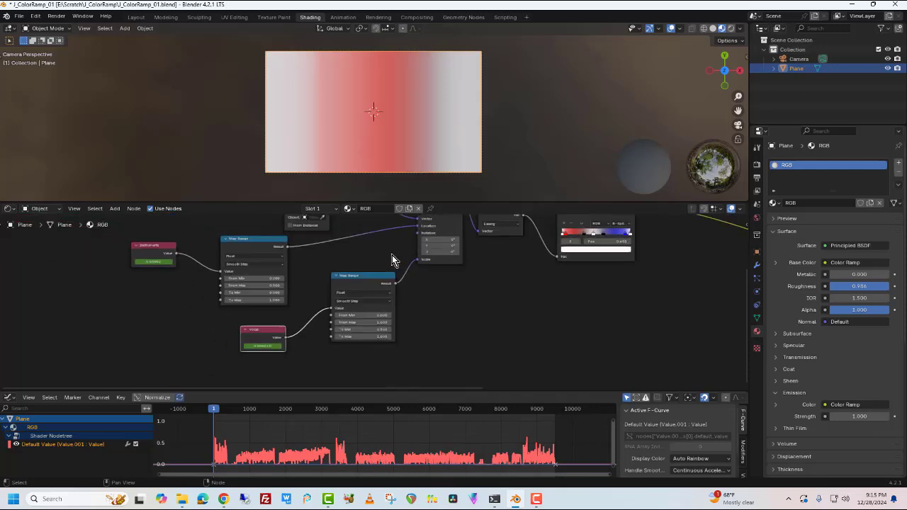
drag(416, 227, 389, 232)
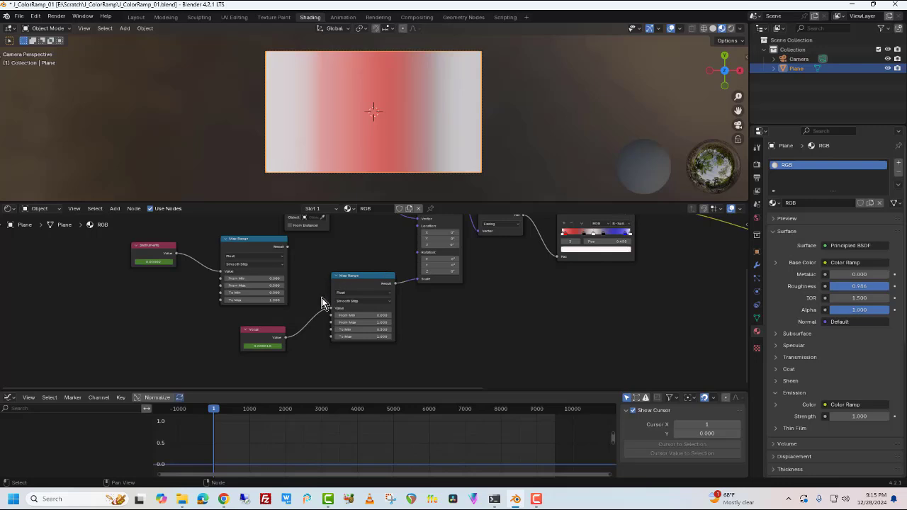
click(273, 333)
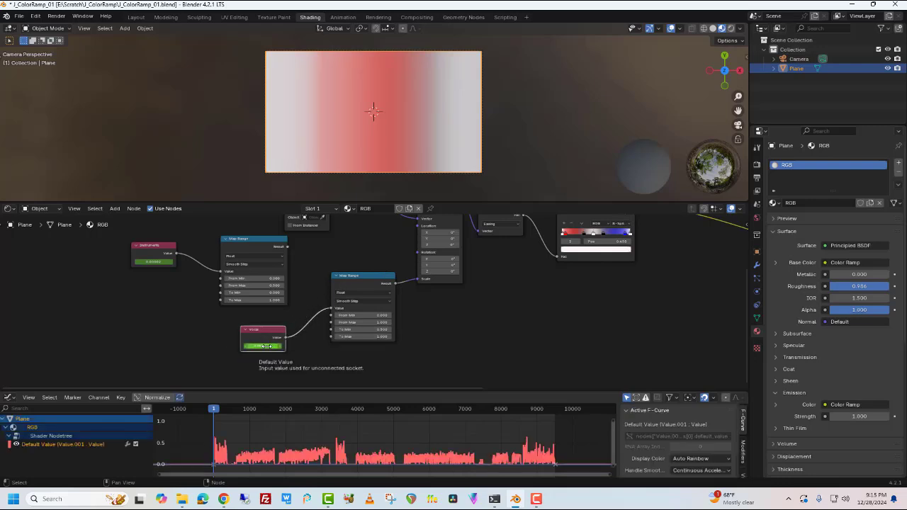
Play the animation briefly, set the Vocal Map Range's From Max to 0.5, and preview the animation again.
key(space)
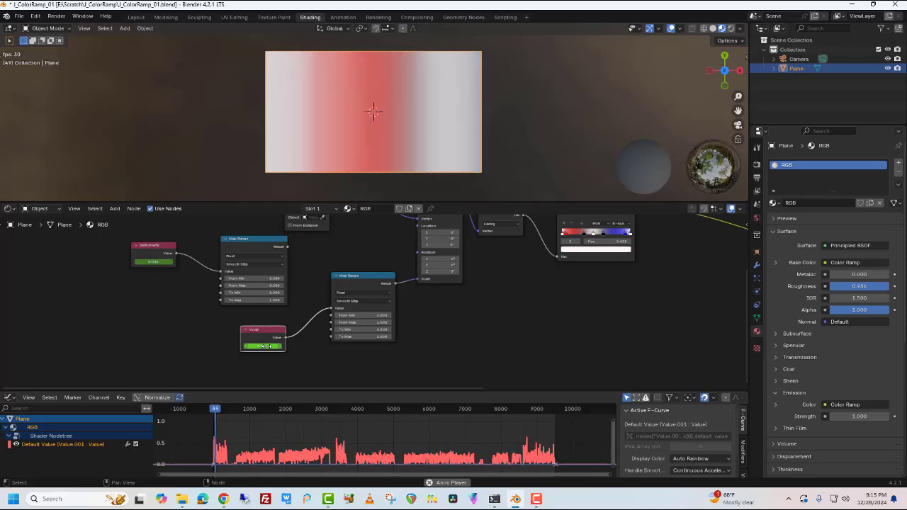
key(space)
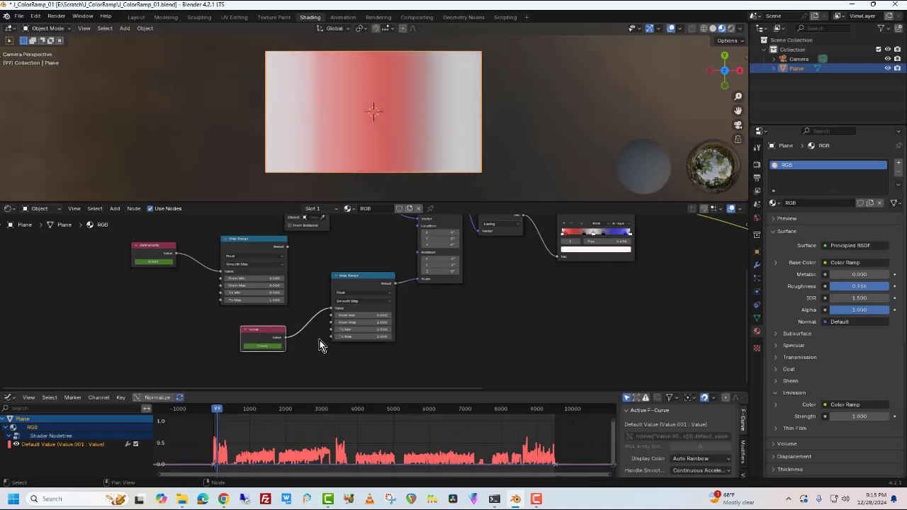
click(354, 322)
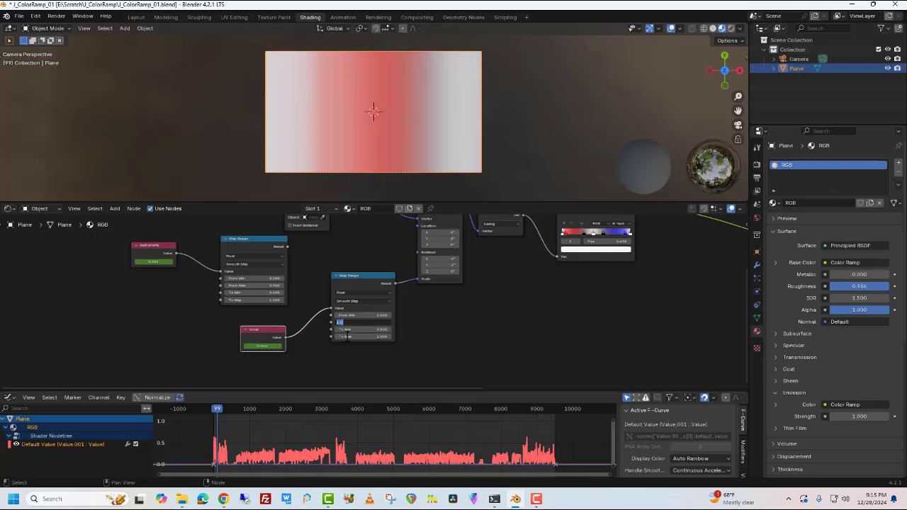
text(0.5)
key(Return)
key(space)
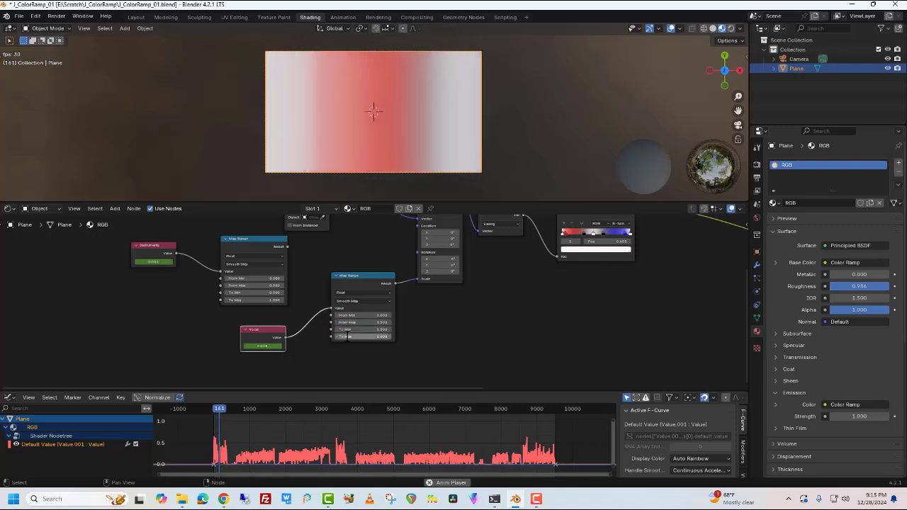
key(space)
Set the Vocal Map Range's From Max back to 1 and play the animation to compare the gradient's motion.
click(364, 324)
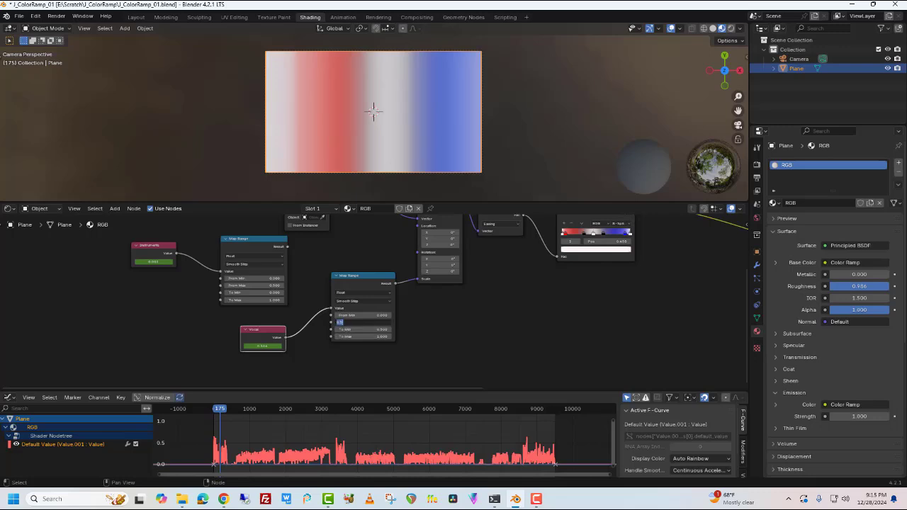
text(1)
key(Return)
key(space)
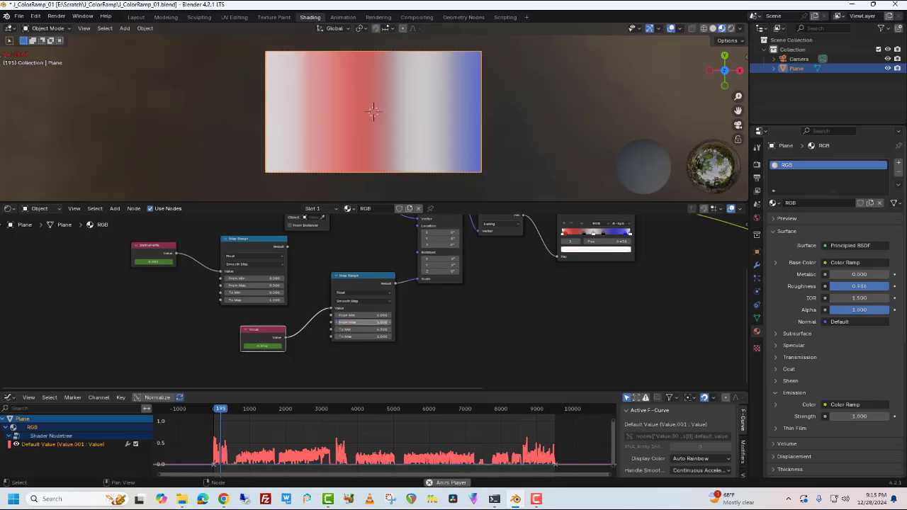
key(space)
Try a From Max of 0.1 on the Vocal Map Range and play the animation.
click(364, 322)
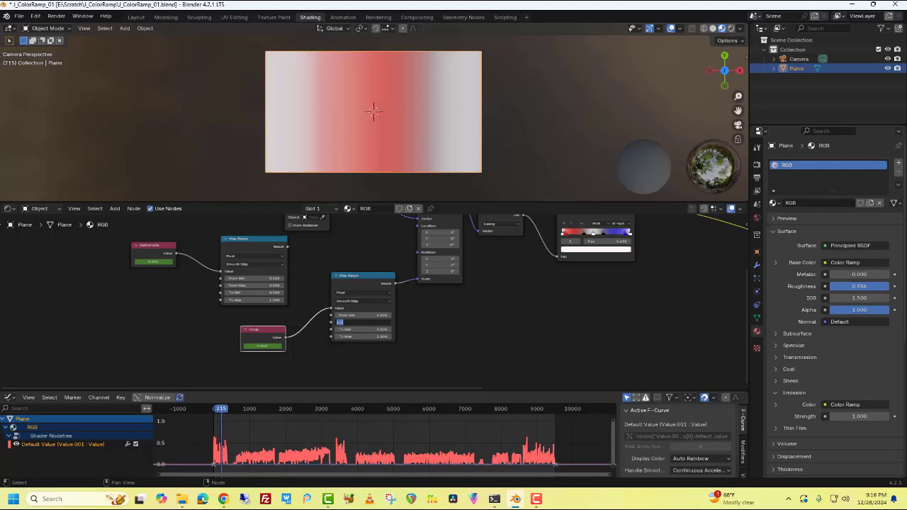
text(.1)
key(Return)
key(space)
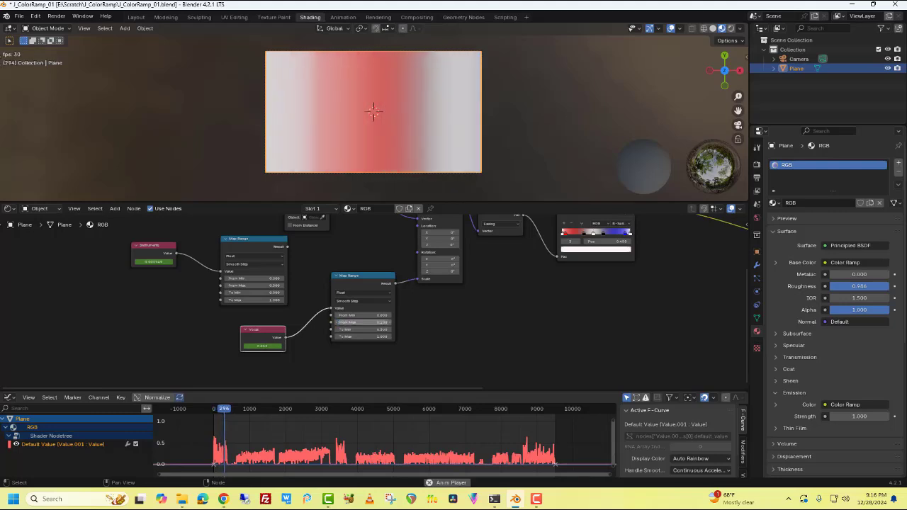
key(space)
Set the From Max of the Vocal Map Range to 0.5.
click(364, 322)
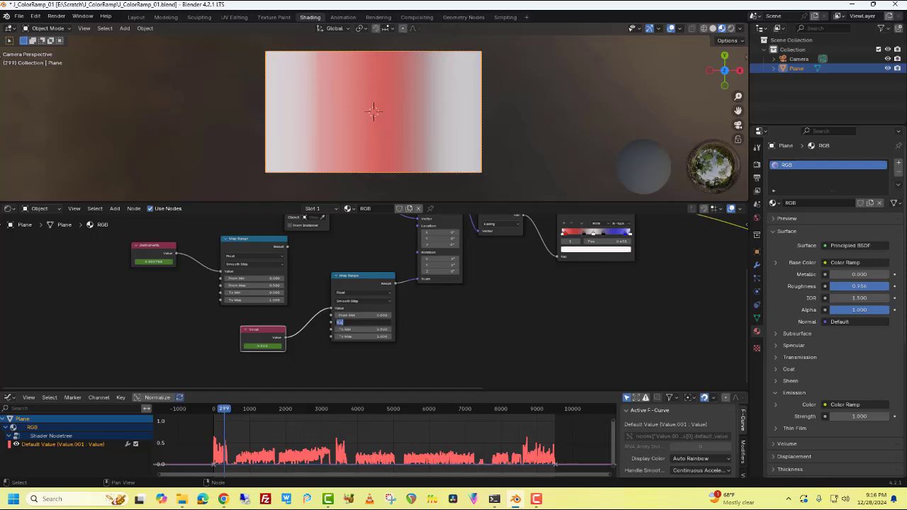
text(.5)
key(Return)
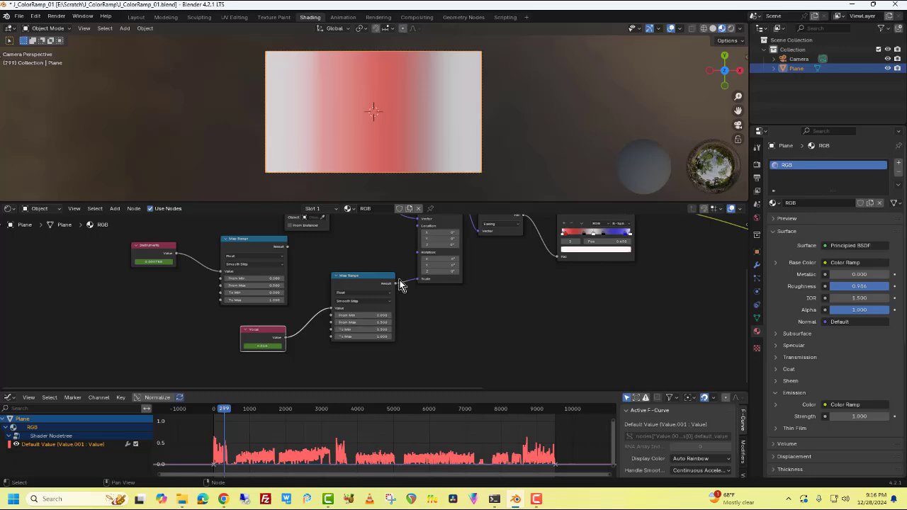
Reconnect the Instruments Map Range's Result to the Mapping node's Location.
scroll(388, 251, down, 1)
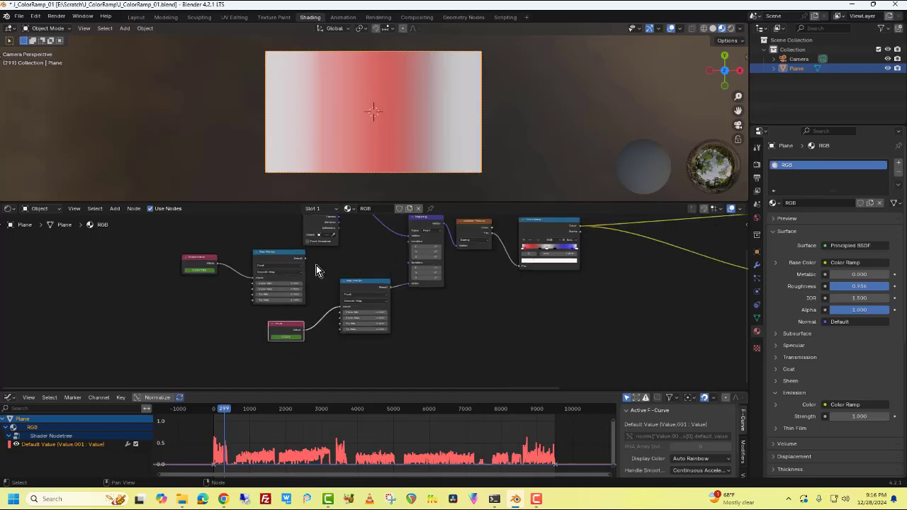
drag(305, 260, 401, 249)
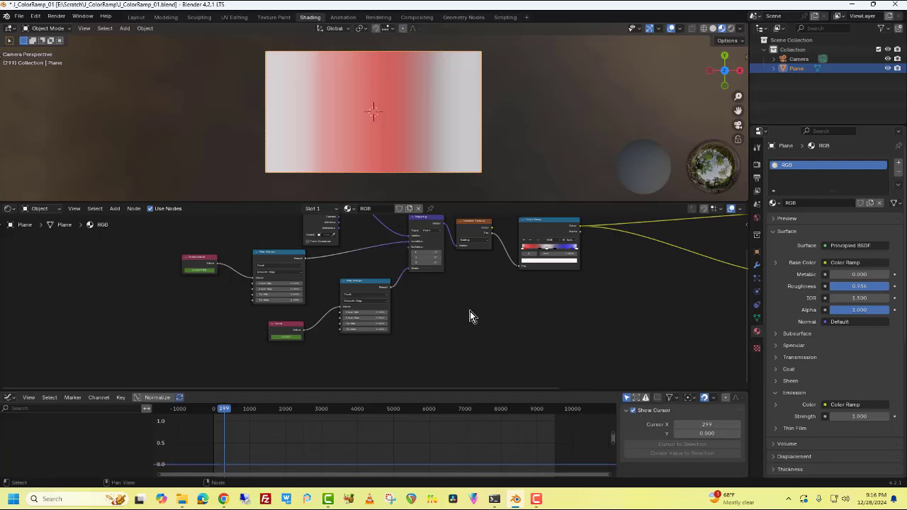
scroll(472, 312, down, 4)
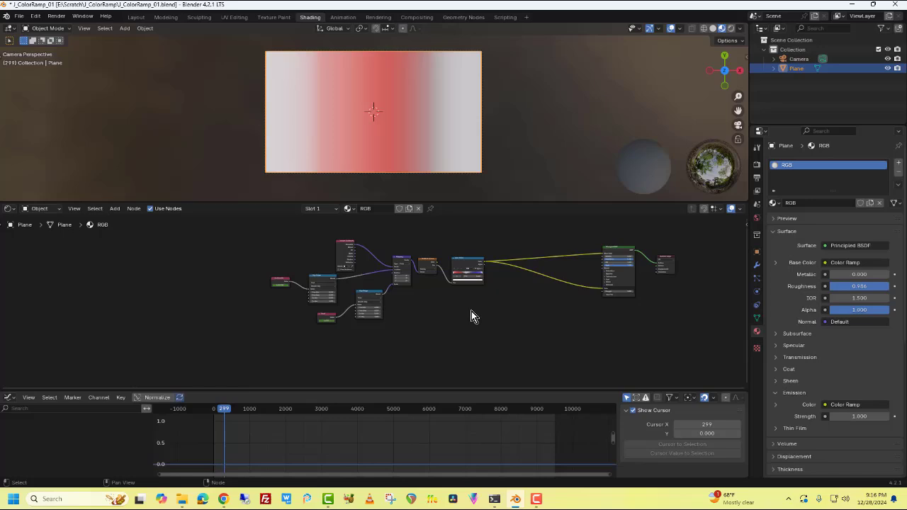
Spread the Instruments and Vocal nodes and their Map Ranges apart to free space between the two chains.
scroll(471, 311, up, 5)
scroll(469, 318, up, 1)
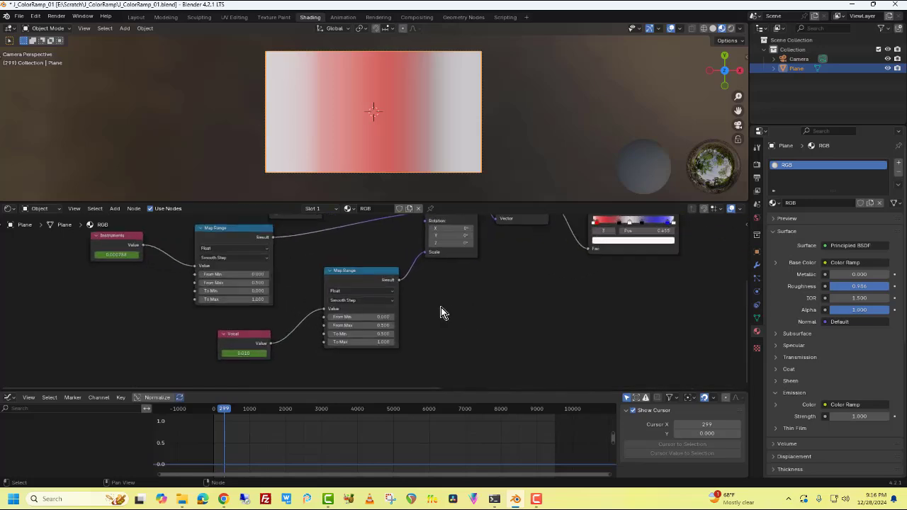
drag(370, 273, 381, 310)
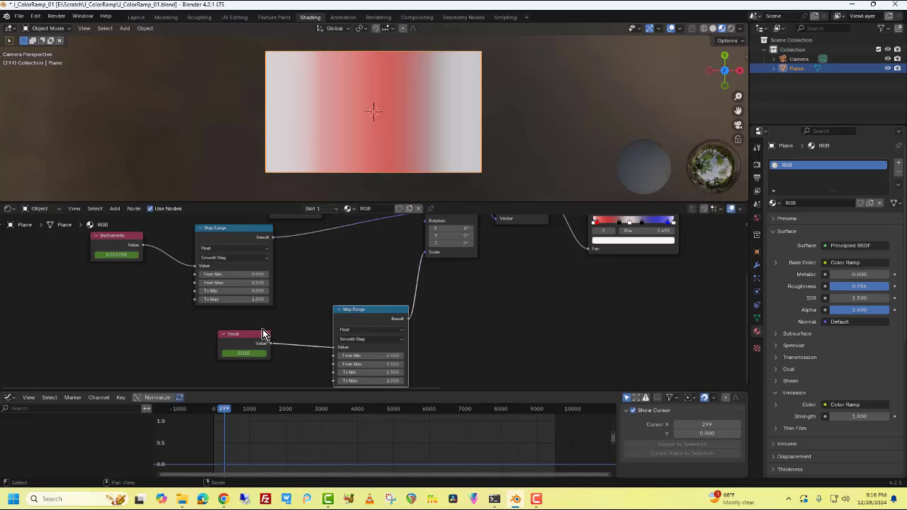
drag(251, 336, 241, 356)
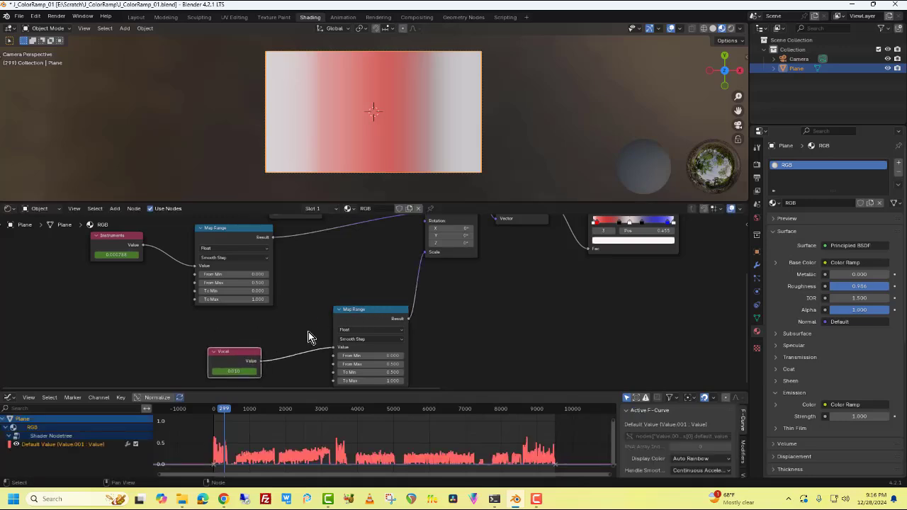
drag(244, 229, 210, 232)
drag(129, 240, 75, 246)
drag(187, 231, 153, 232)
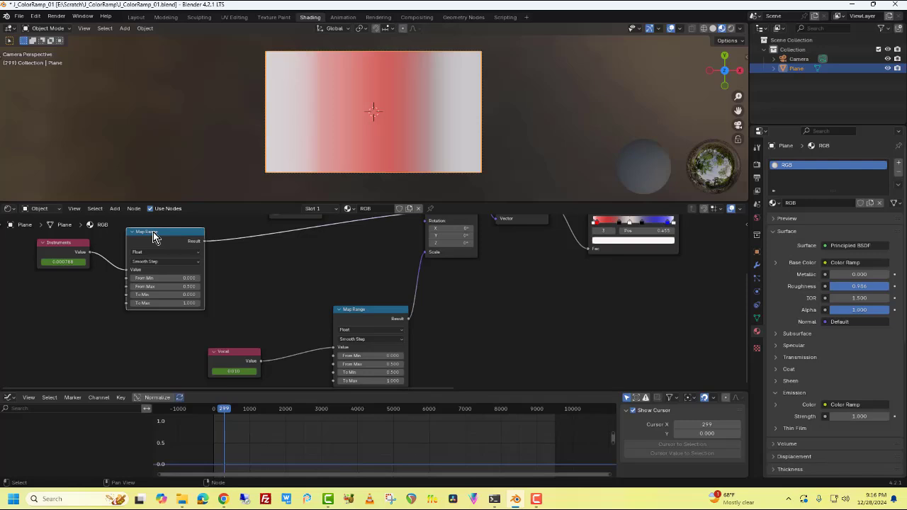
Duplicate the Instruments Map Range into the free space and connect the copy's Result to the Mapping node's Rotation.
key(shift+d)
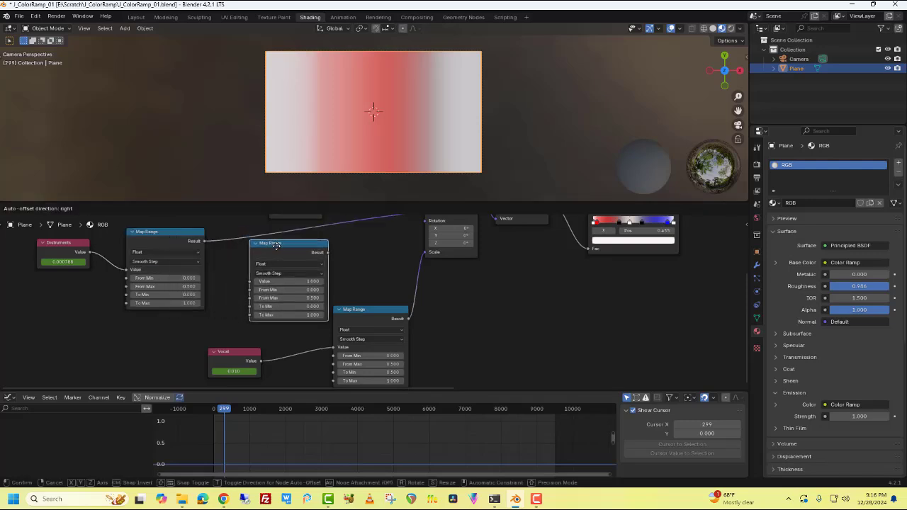
click(276, 245)
scroll(505, 295, down, 1)
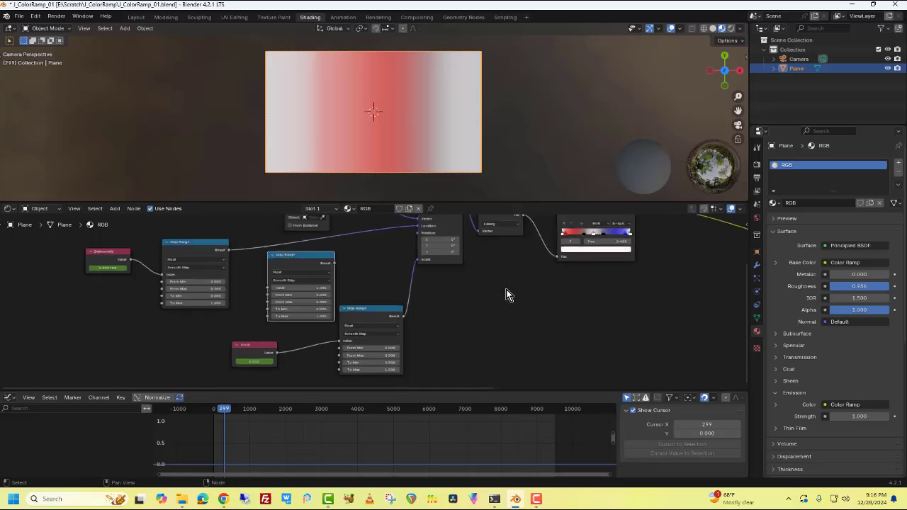
middle_drag(506, 295, 507, 315)
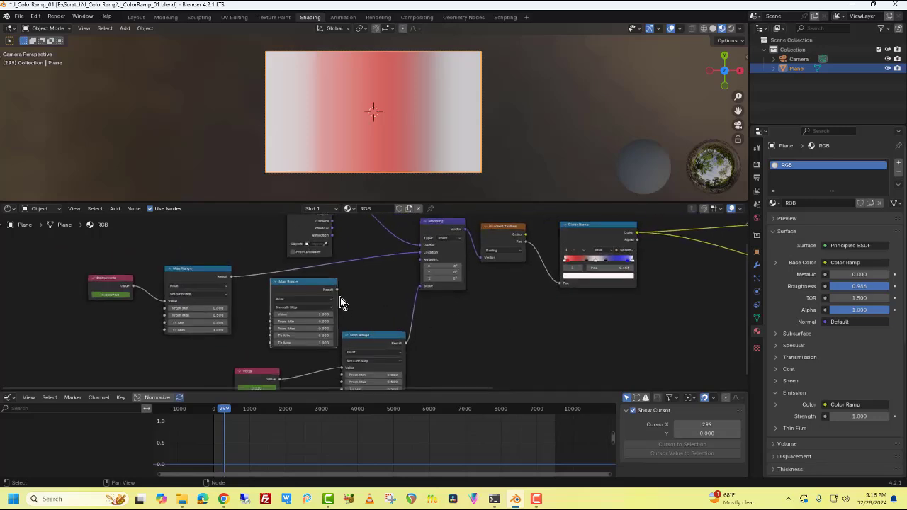
drag(337, 291, 420, 259)
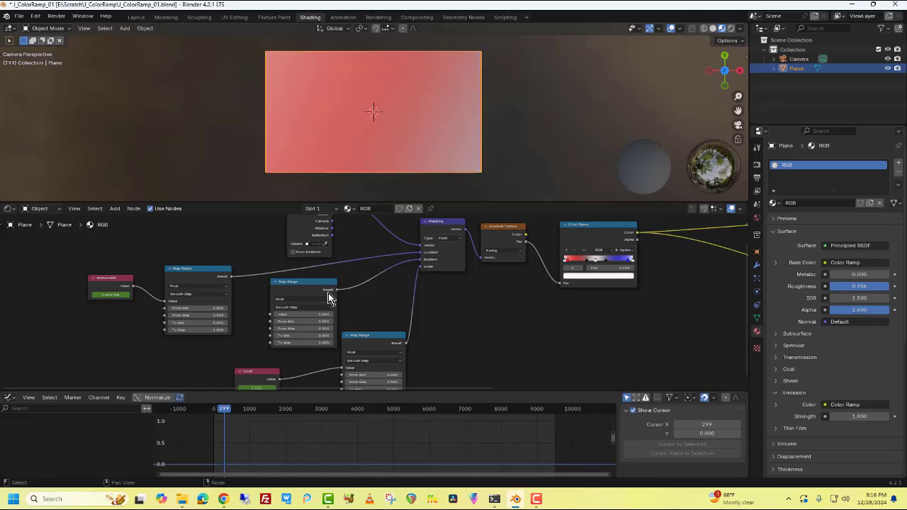
Move the Vocal Map Range lower and the Rotation Map Range closer to the Mapping node, leaving room for its input.
drag(310, 282, 314, 278)
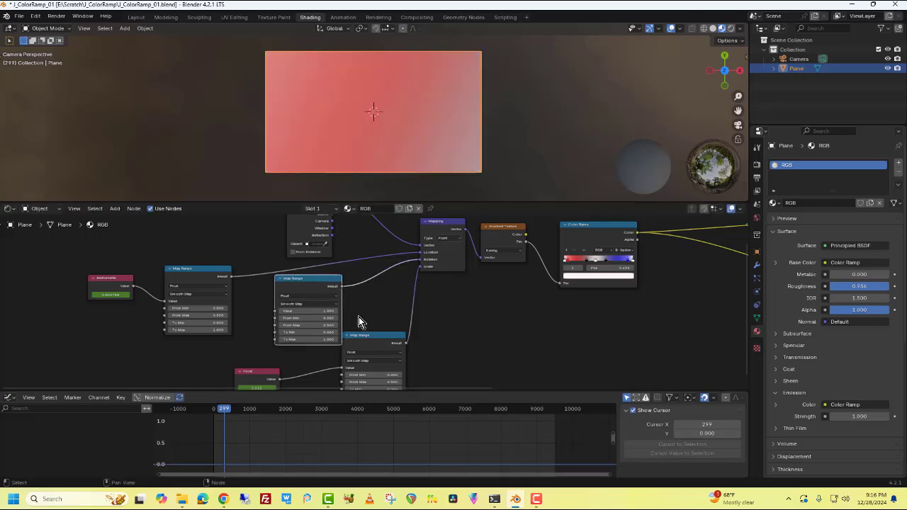
drag(368, 336, 367, 371)
drag(312, 279, 349, 284)
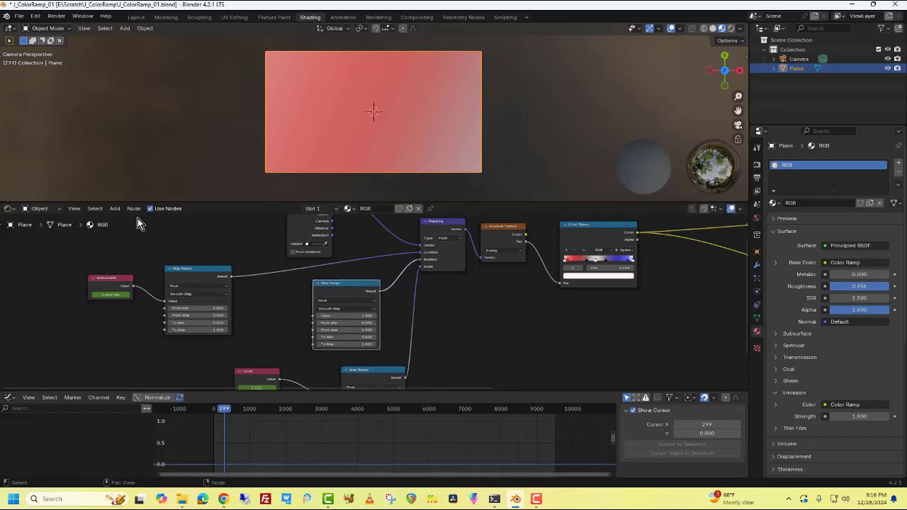
Add a Value node beside the Rotation Map Range and drive its value with the expression #frame/100.
click(115, 208)
text(valu)
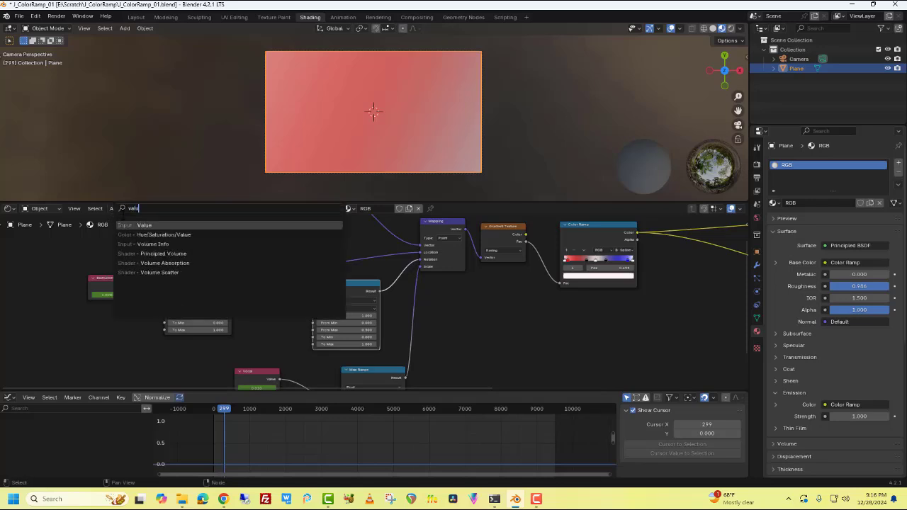
click(139, 224)
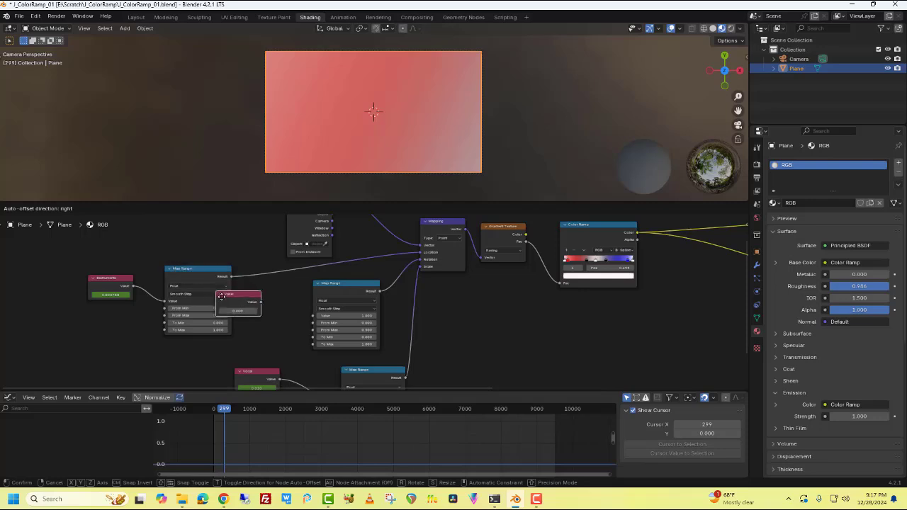
click(255, 329)
click(255, 329)
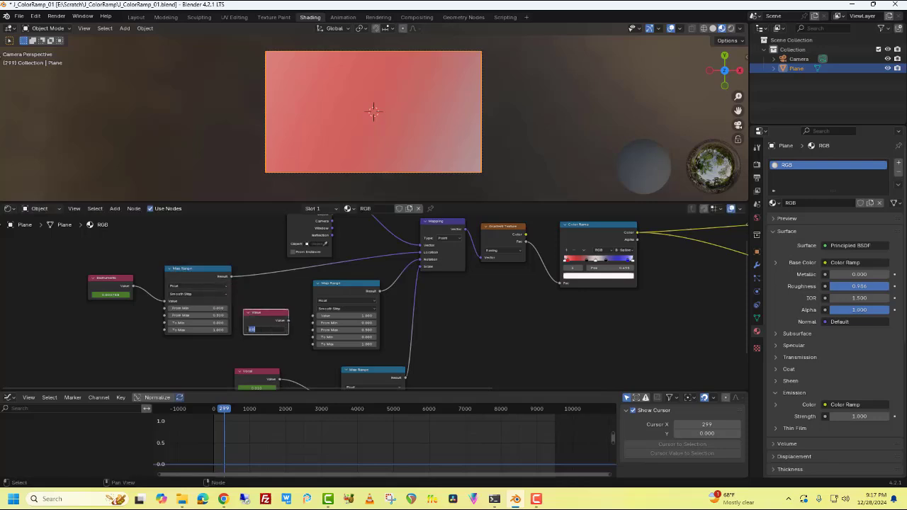
text(#frame/100)
key(Return)
scroll(273, 348, up, 3)
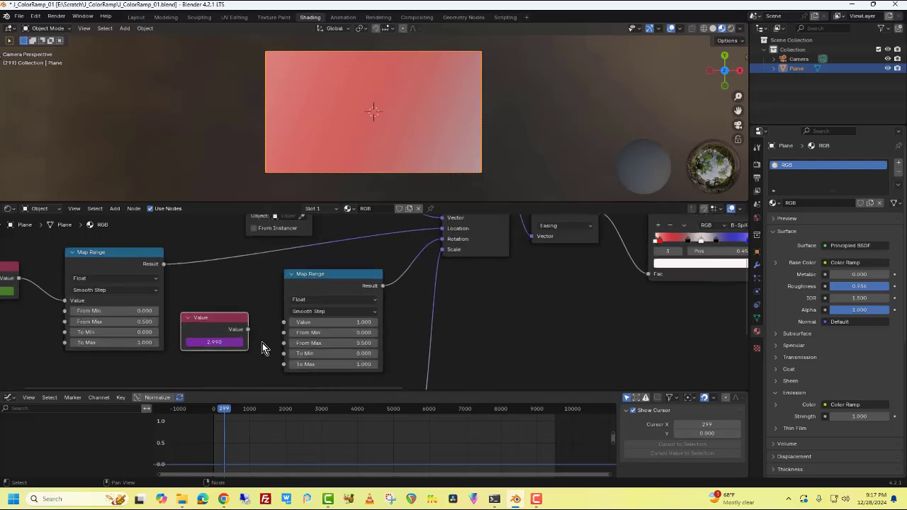
Connect the frame-driven Value node to the Rotation Map Range and set both its From Max and To Max to 100.
drag(238, 333, 276, 324)
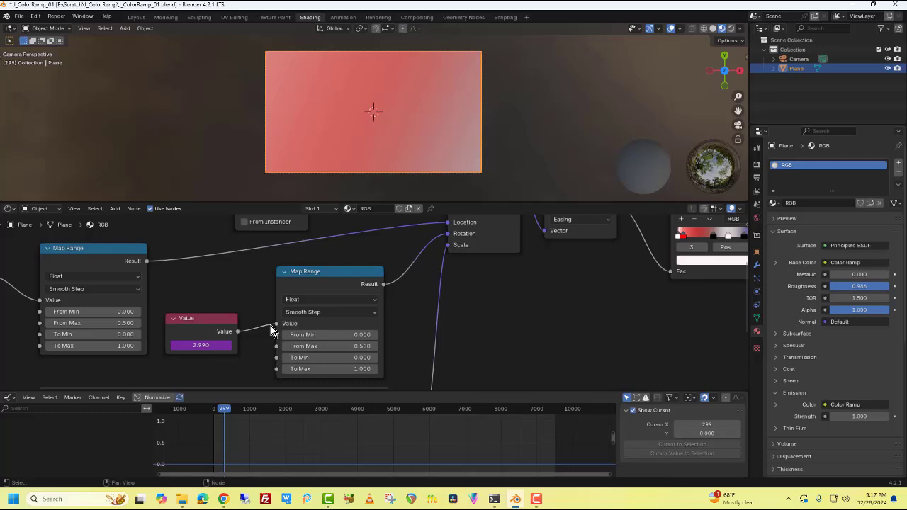
click(359, 347)
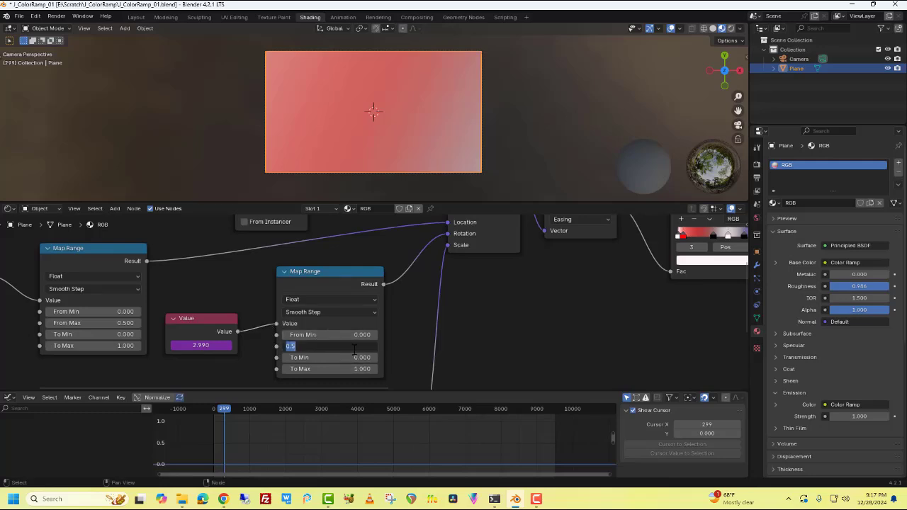
text(100)
key(Return)
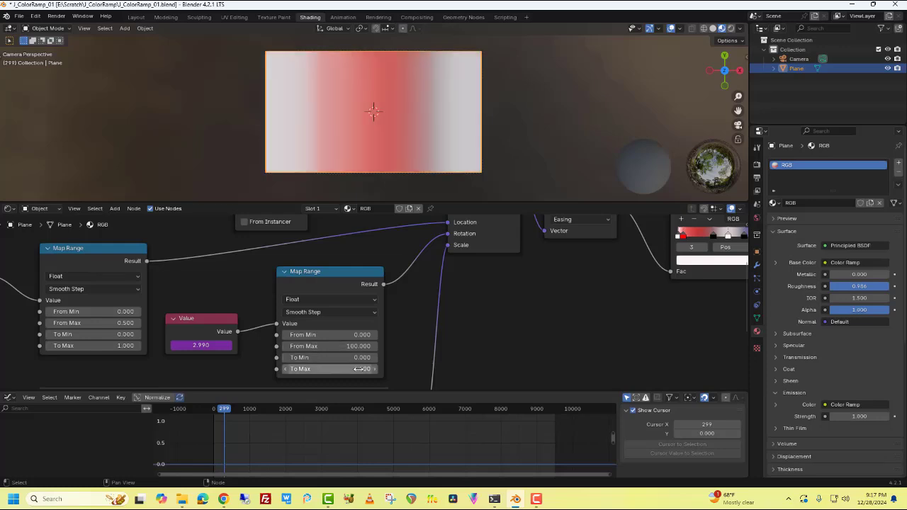
click(357, 368)
text(100)
key(Return)
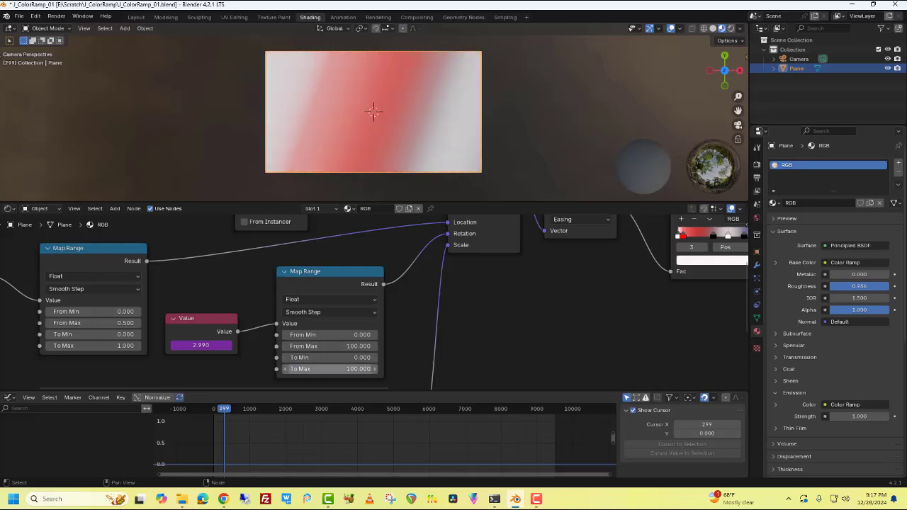
Play the animation to check how fast the gradient rotates.
scroll(333, 347, down, 1)
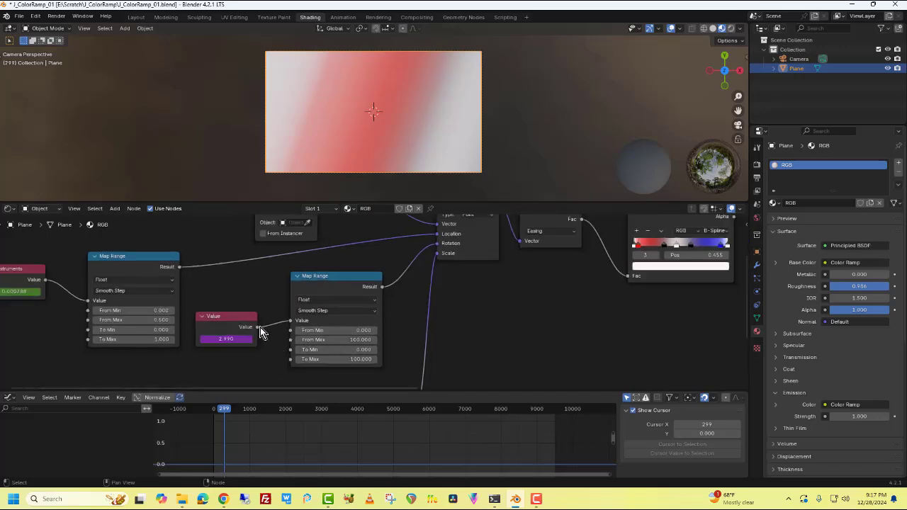
key(space)
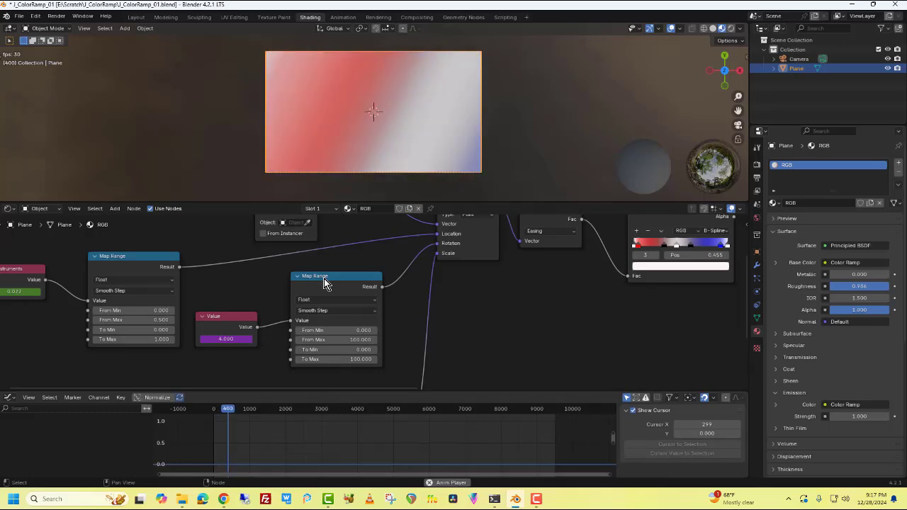
key(space)
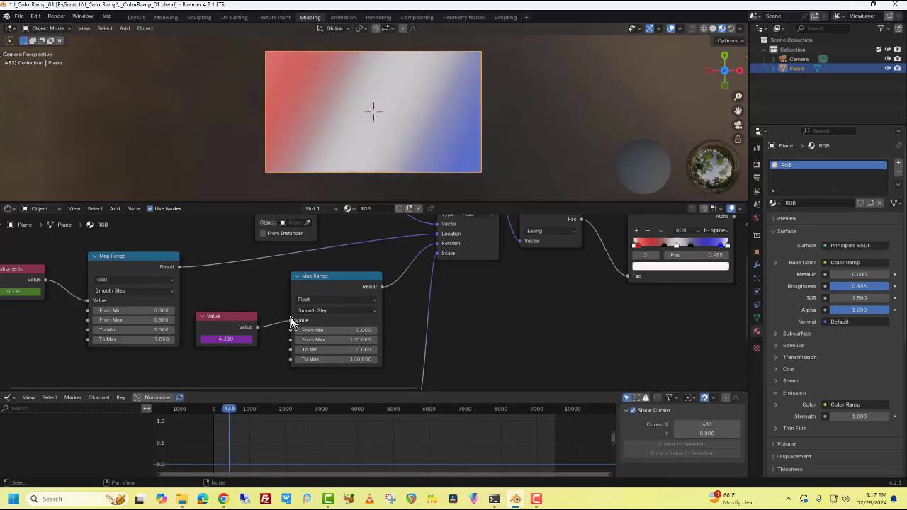
Change the Value node's driver expression to #frame/50 and play the animation to check the rotation speed.
click(249, 340)
key(BackSpace)
key(BackSpace)
key(BackSpace)
text(50)
key(Return)
key(space)
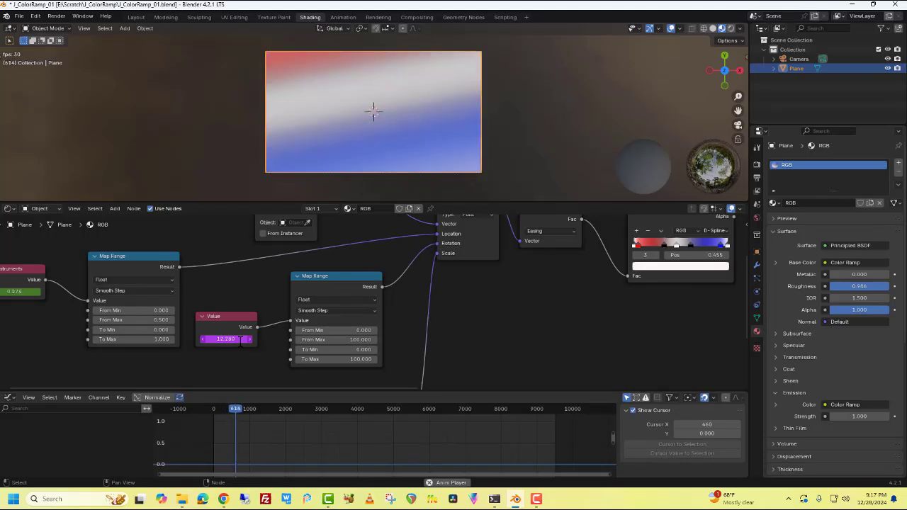
Stop the animation and disconnect the frame-driven Map Range from the Mapping node's Rotation input.
key(space)
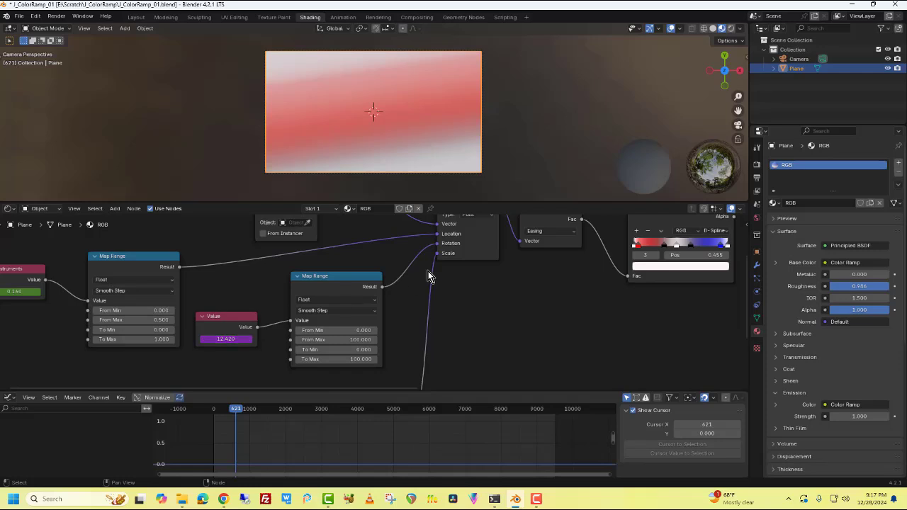
drag(437, 245, 416, 254)
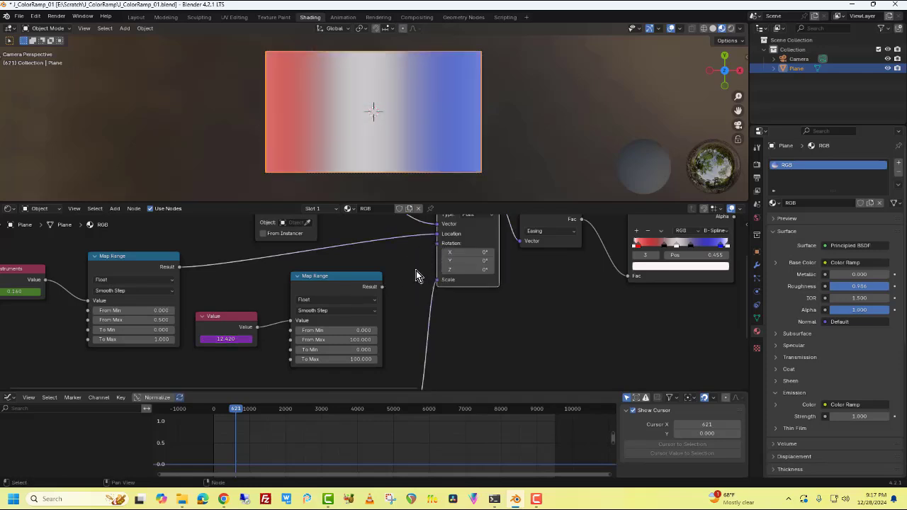
scroll(418, 262, down, 2)
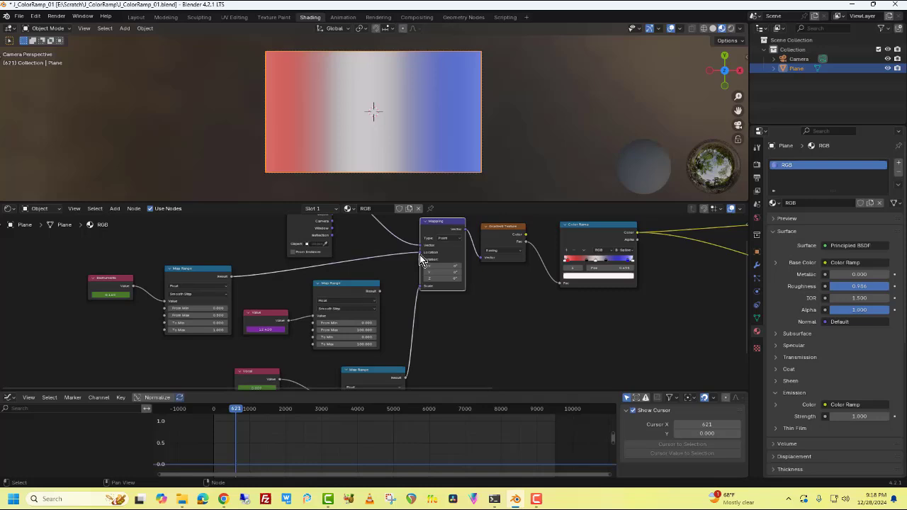
Swap the two audio-driven Map Range links so the Instruments one feeds Mapping Scale and the other feeds Location, and play the animation.
drag(420, 255, 414, 306)
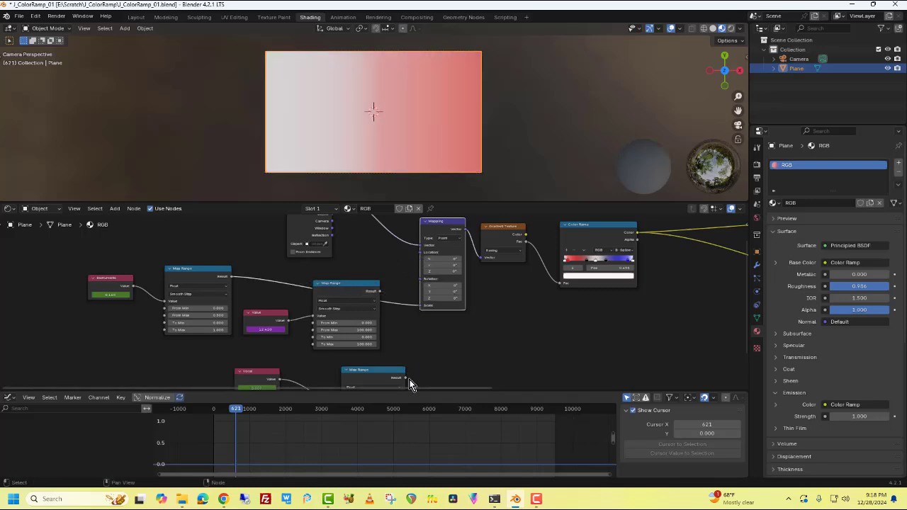
drag(405, 378, 415, 260)
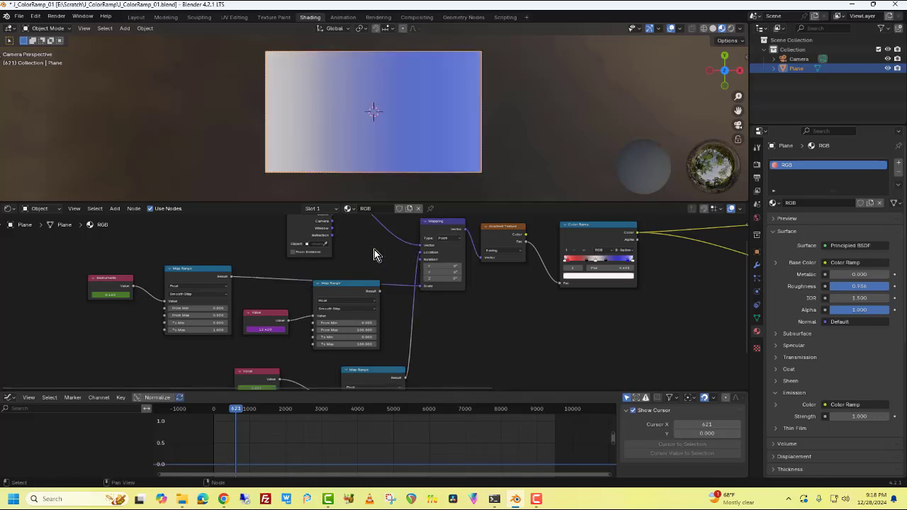
key(space)
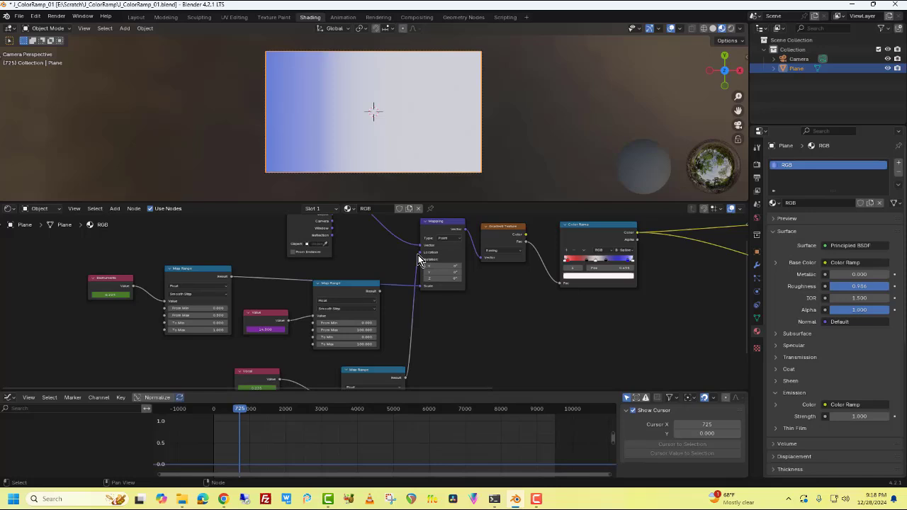
Swap the links back, connecting the Instruments Map Range to Mapping Location and the other audio-driven Map Range to Scale.
drag(421, 253, 414, 314)
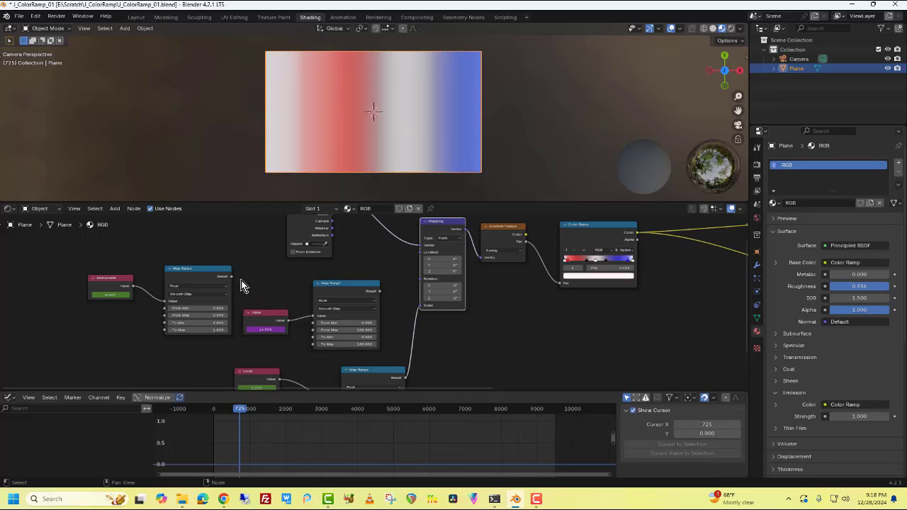
drag(230, 277, 419, 253)
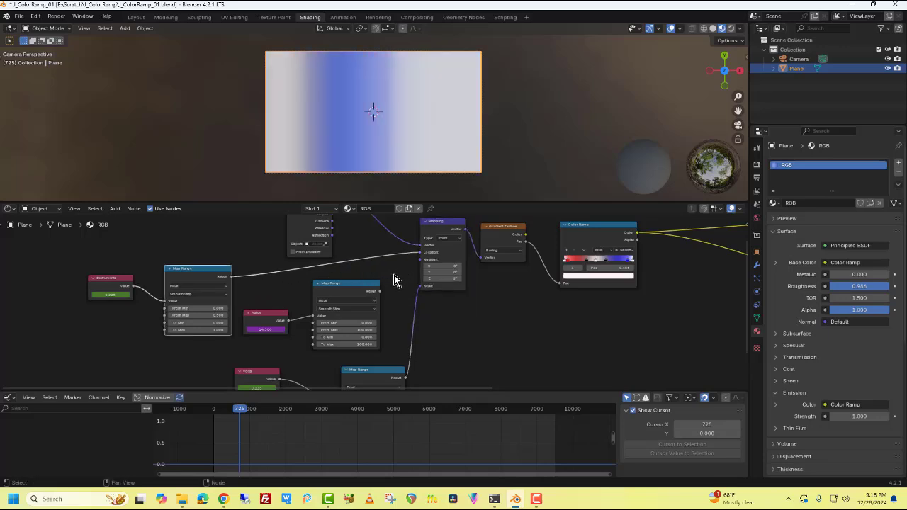
scroll(531, 309, down, 5)
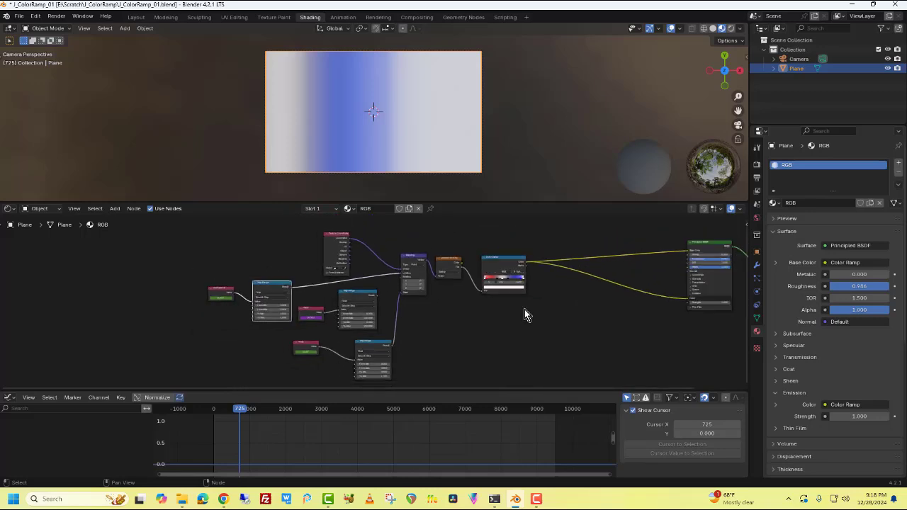
scroll(524, 315, up, 1)
middle_drag(524, 314, 453, 316)
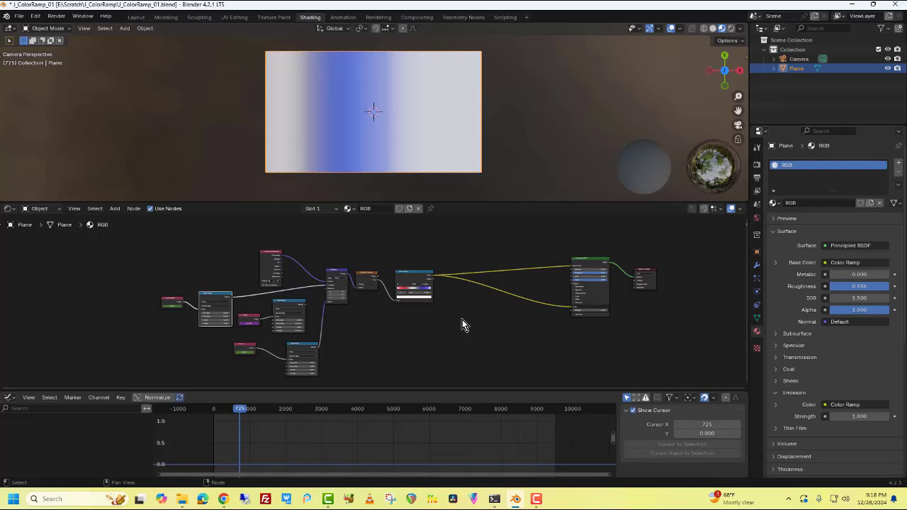